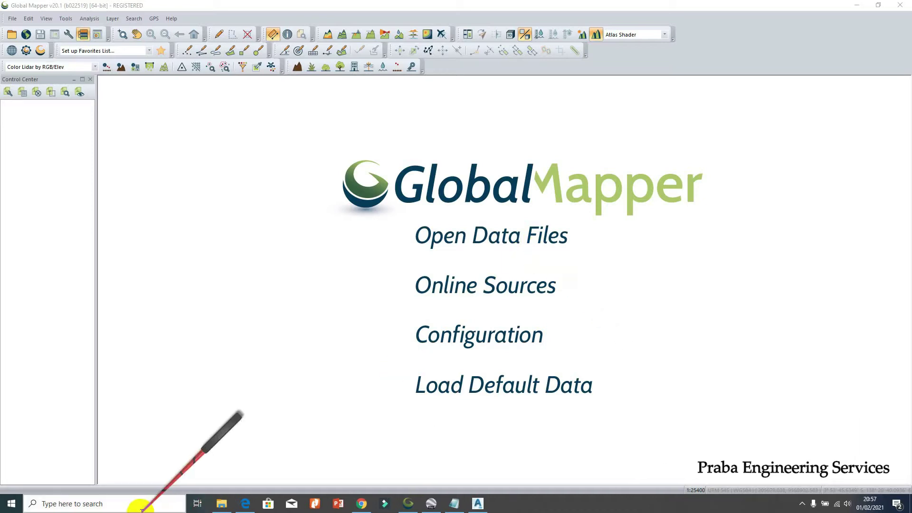
# - Browse the VIDEO CIVIL3D COMPLETE folder and select the Tutorial Civil3D No-27_Membuat Orthophoto Map video
pyautogui.click(221, 504)
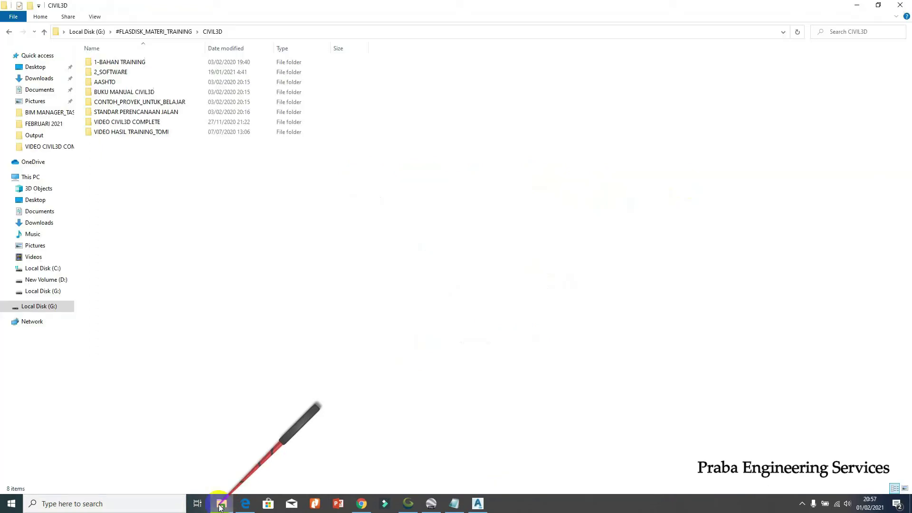
pyautogui.doubleClick(138, 122)
pyautogui.scroll(-8, 205, 195)
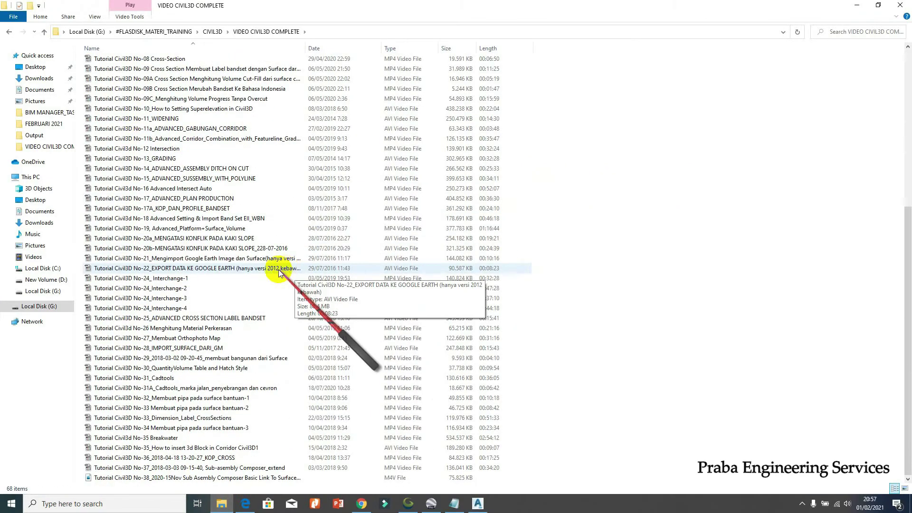
pyautogui.click(164, 339)
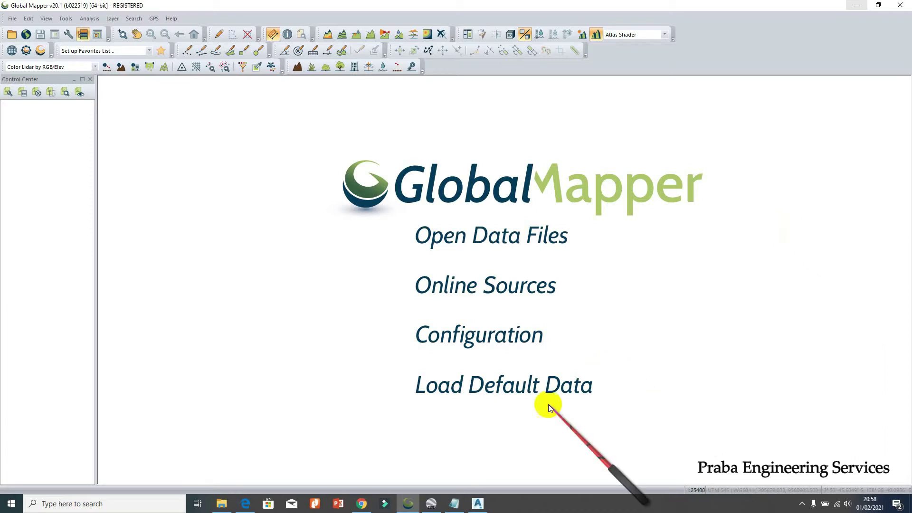
# - Switch to Google Earth Pro and examine the UTM zone grid over Papua and the rest of Indonesia
pyautogui.click(430, 504)
pyautogui.scroll(-5, 566, 285)
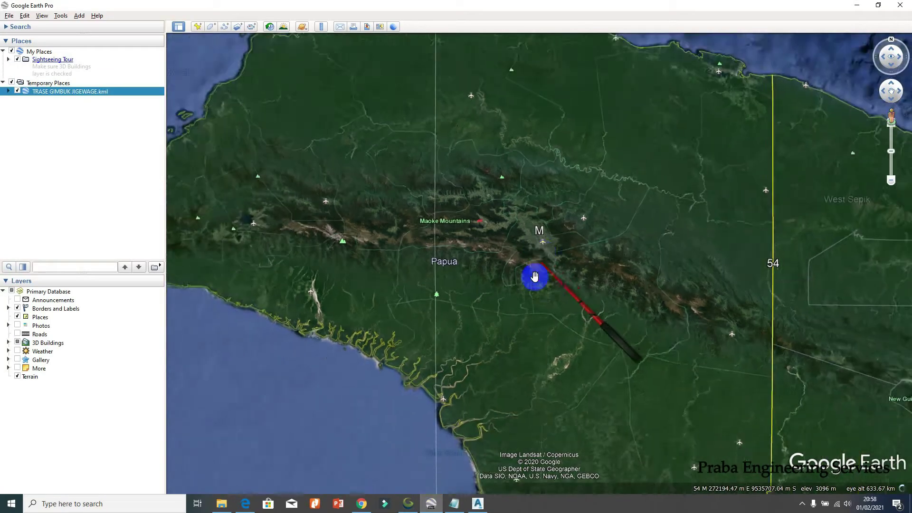
pyautogui.scroll(-3, 590, 299)
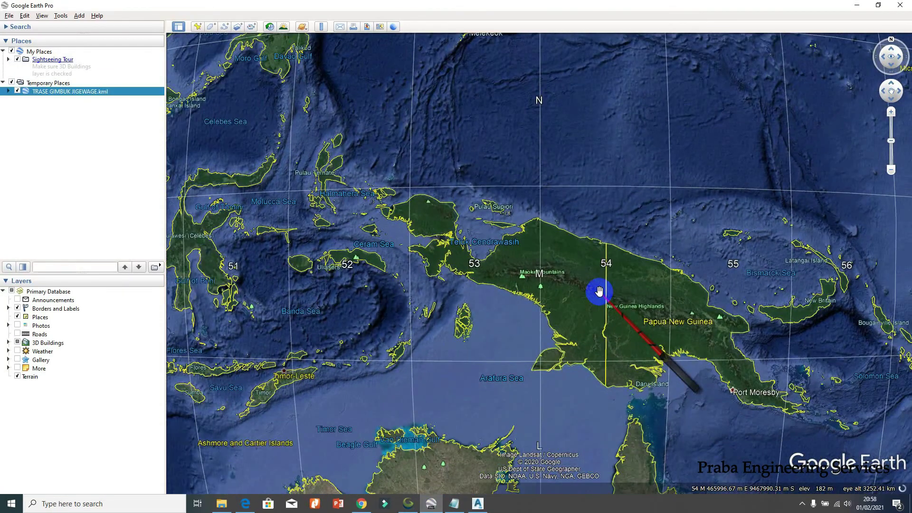
pyautogui.scroll(-3, 599, 291)
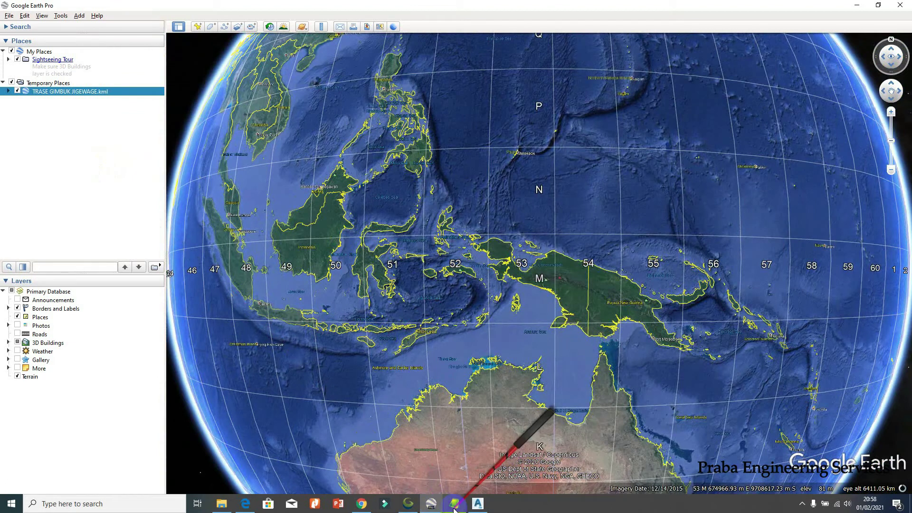
# - Switch to Notepad and replace the notes with "create data from global mapper by gps hand held" and "1. cek zona and projection location"
pyautogui.click(454, 508)
pyautogui.moveTo(433, 214); pyautogui.dragTo(186, 174)
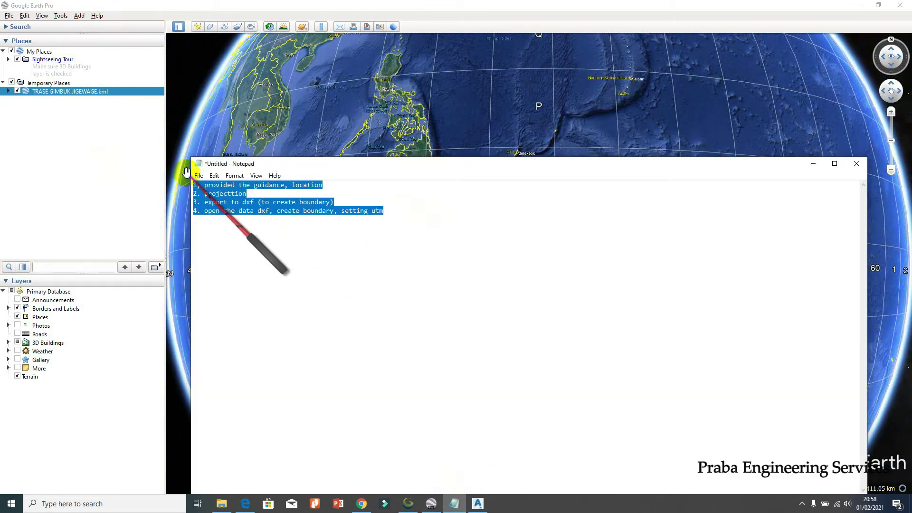
pyautogui.write('c')
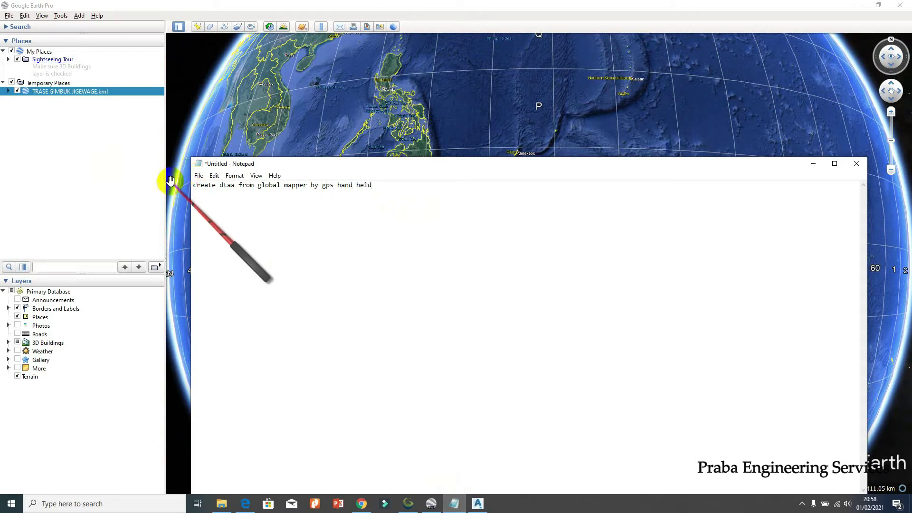
pyautogui.doubleClick(227, 185)
pyautogui.write('data')
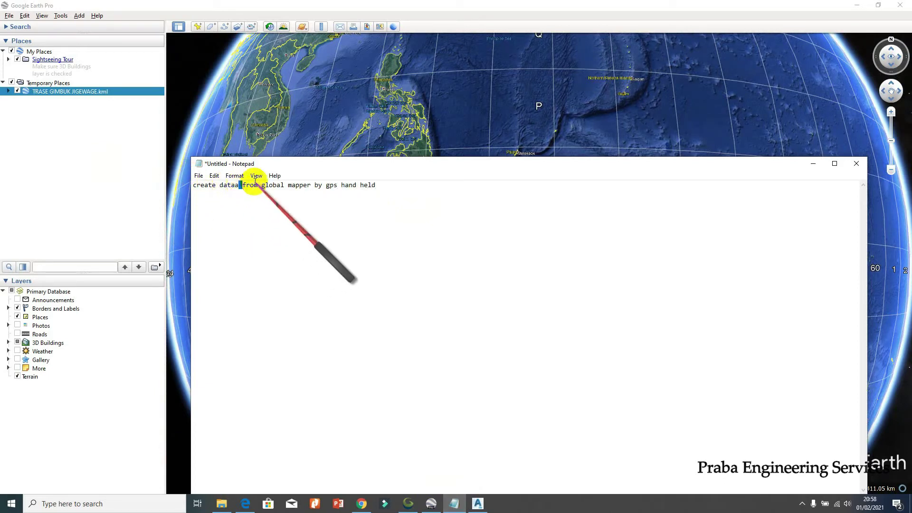
pyautogui.press('Delete')
pyautogui.click(392, 184)
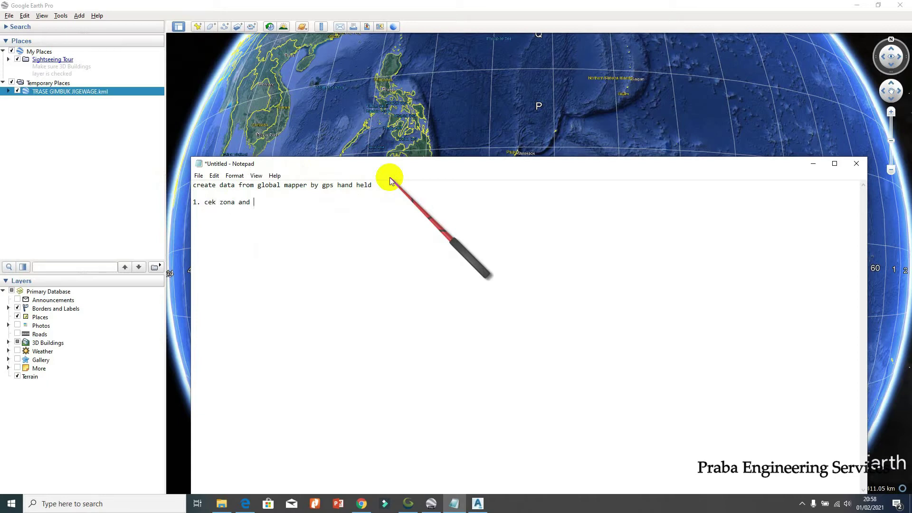
pyautogui.write('projection location')
# - Return to Google Earth Pro and open the TRASE GIMBUK JIGEWAGE route file
pyautogui.hotkey('alt', 'Tab')
pyautogui.click(9, 15)
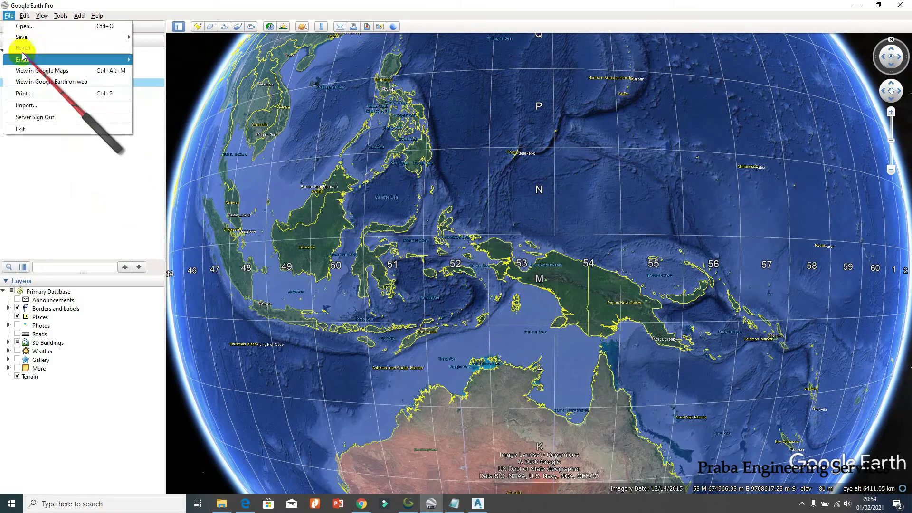
pyautogui.click(28, 27)
pyautogui.click(235, 128)
pyautogui.doubleClick(235, 128)
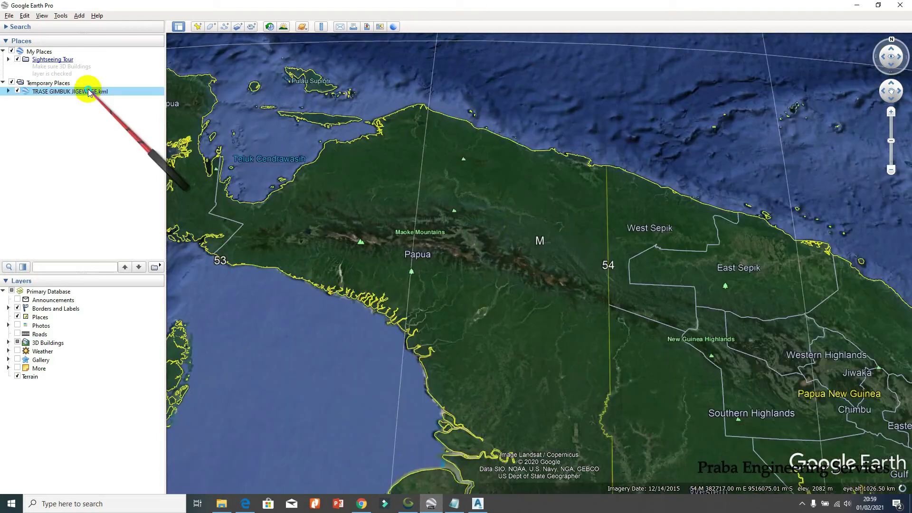
# - Delete the TRASE GIMBUK JIGEWAGE.kml route from Temporary Places
pyautogui.rightClick(93, 91)
pyautogui.click(132, 142)
pyautogui.click(505, 260)
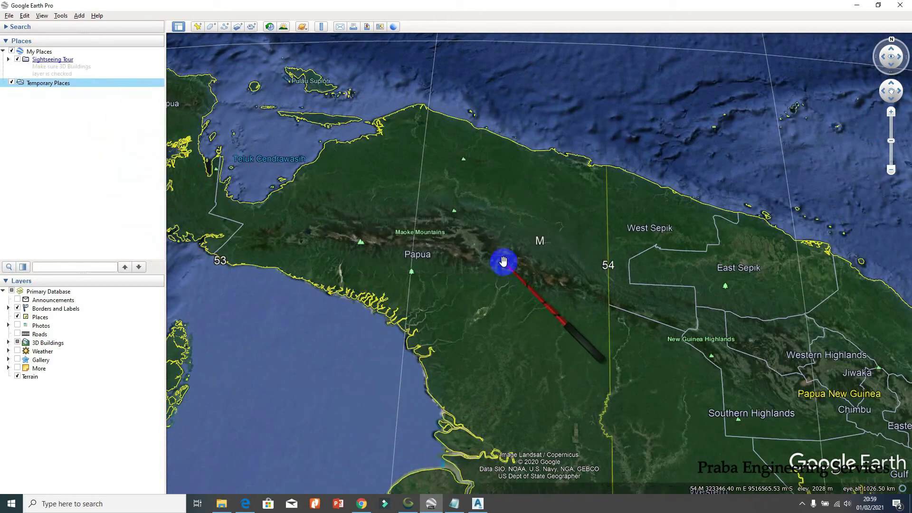
# - Switch to Global Mapper and open the TRASE GIMBUK JIGEWAGE (1) KML file from the Downloads folder
pyautogui.click(408, 504)
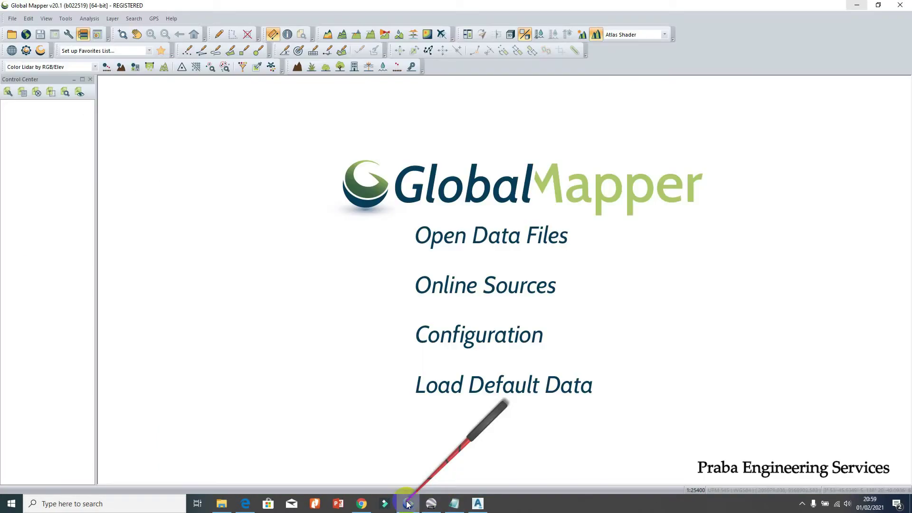
pyautogui.click(14, 34)
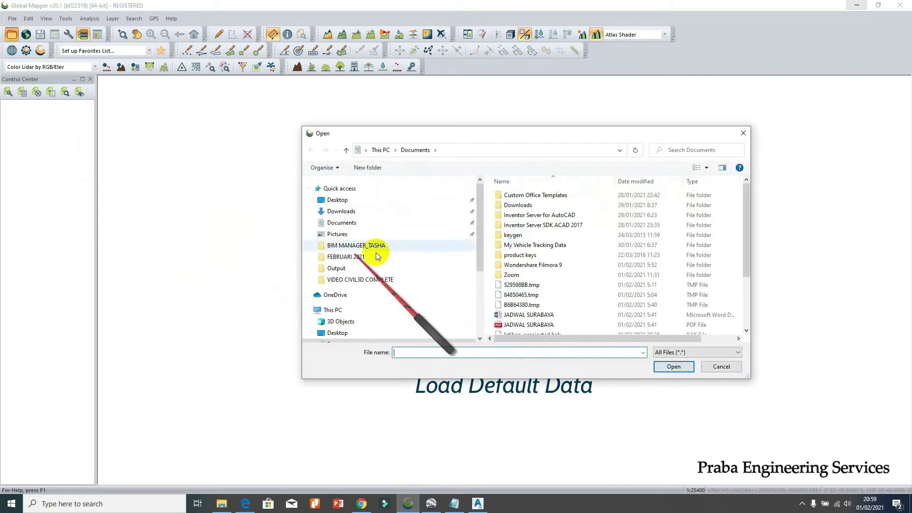
pyautogui.click(350, 211)
pyautogui.scroll(-8, 742, 253)
pyautogui.scroll(10, 559, 193)
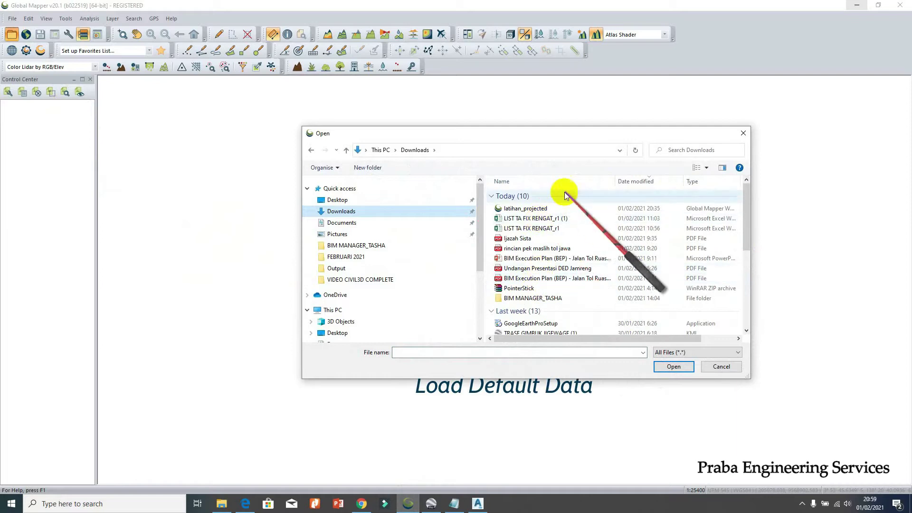
pyautogui.scroll(-2, 570, 209)
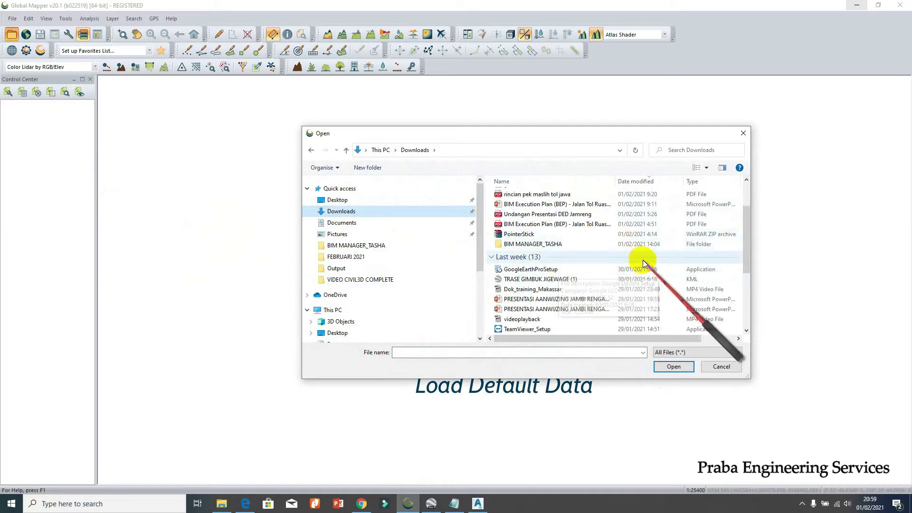
pyautogui.scroll(-2, 636, 257)
pyautogui.moveTo(745, 289); pyautogui.dragTo(751, 309)
pyautogui.scroll(10, 639, 299)
pyautogui.scroll(-3, 618, 218)
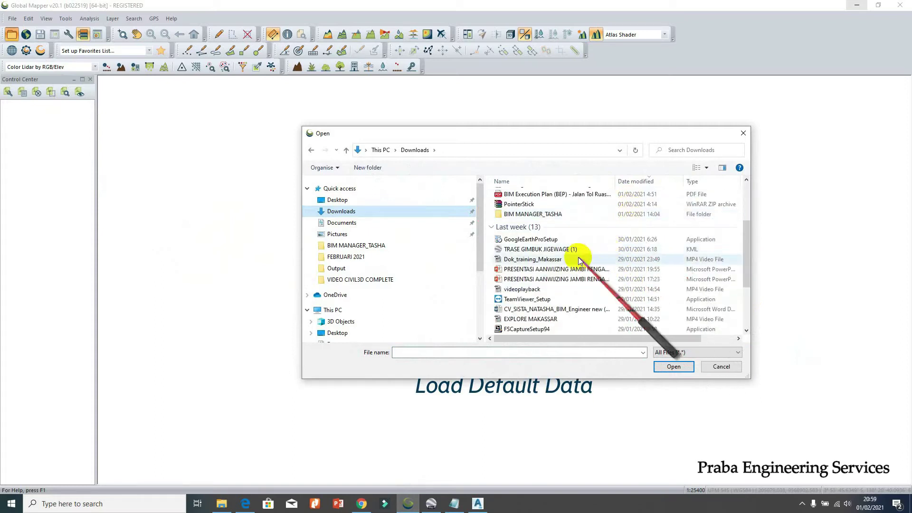
pyautogui.doubleClick(545, 244)
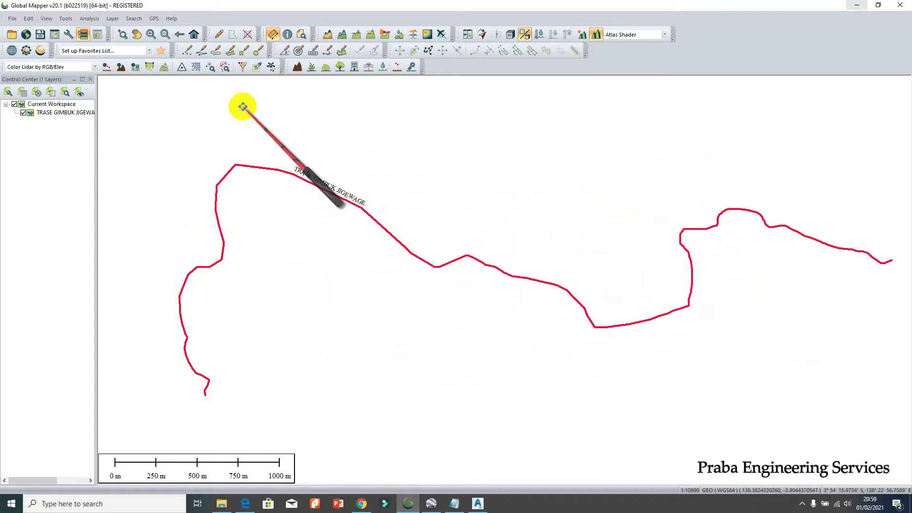
# - Open the configuration settings and change the workspace projection to UTM
pyautogui.click(29, 18)
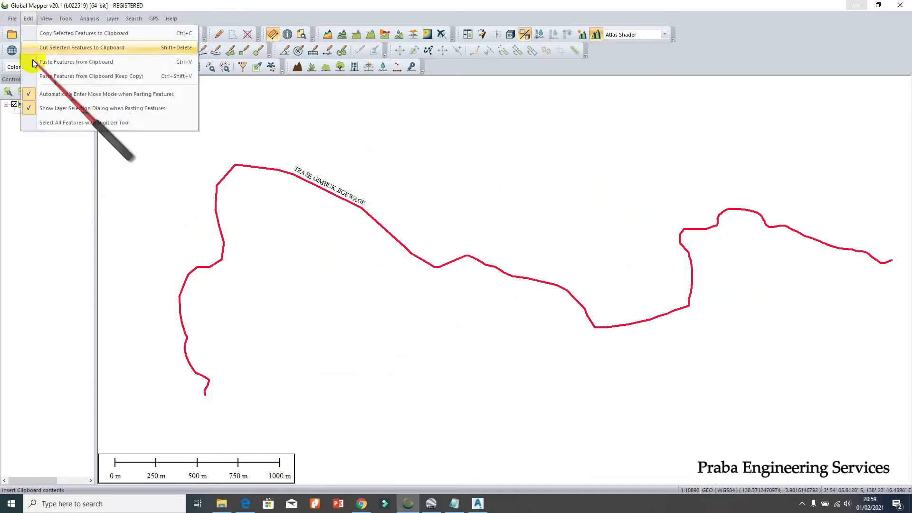
pyautogui.click(46, 18)
pyautogui.click(65, 18)
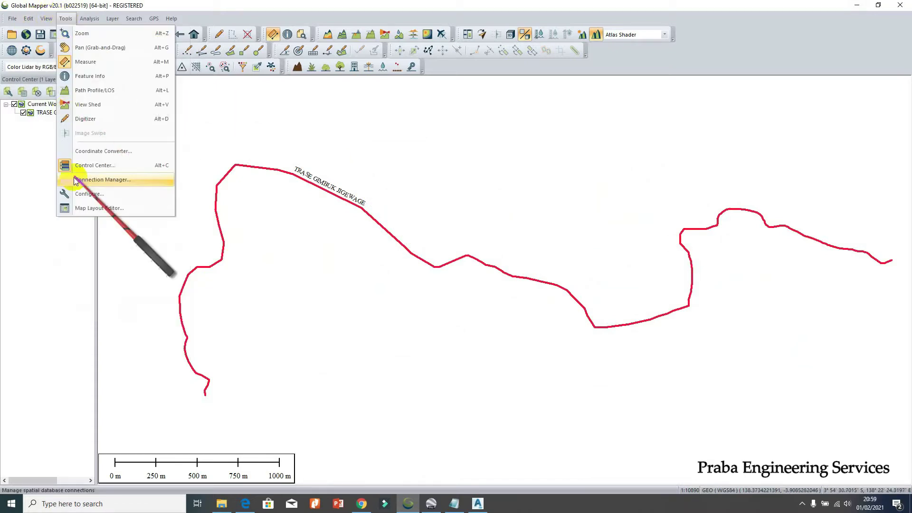
pyautogui.click(97, 194)
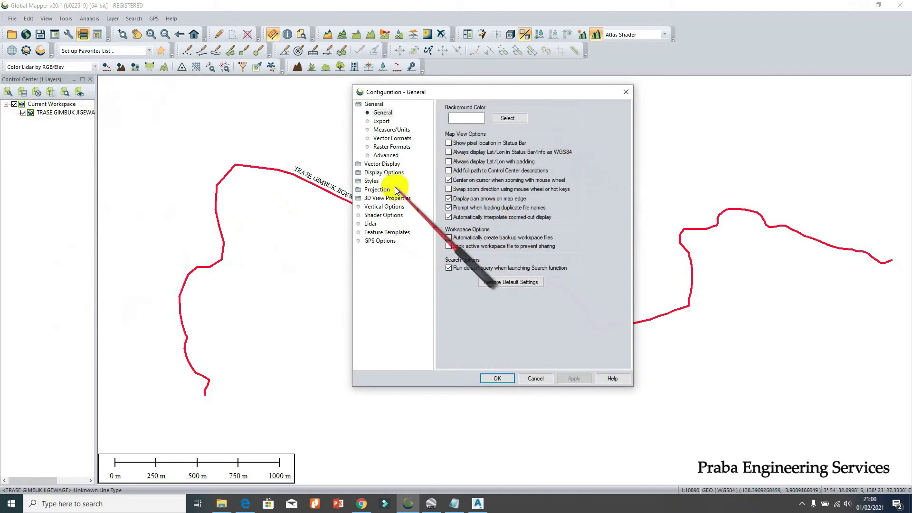
pyautogui.click(377, 189)
pyautogui.click(588, 118)
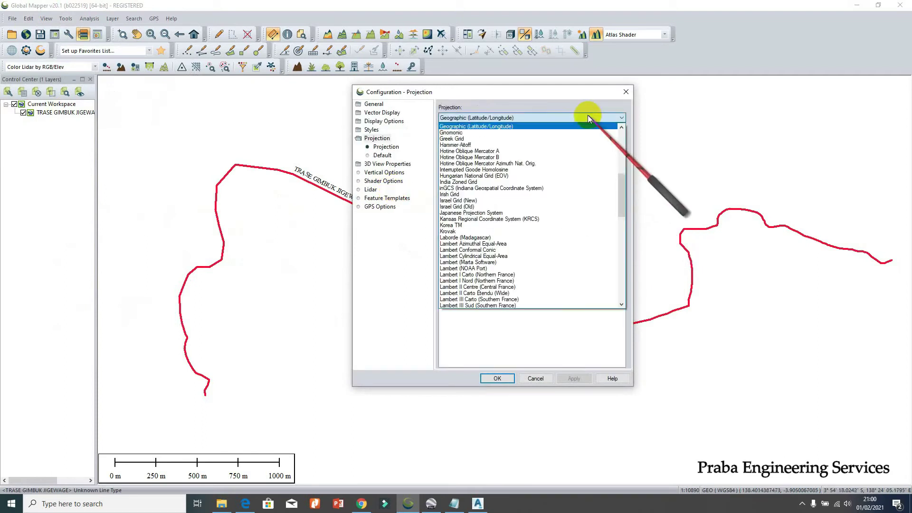
pyautogui.click(621, 228)
pyautogui.moveTo(622, 230); pyautogui.dragTo(623, 272)
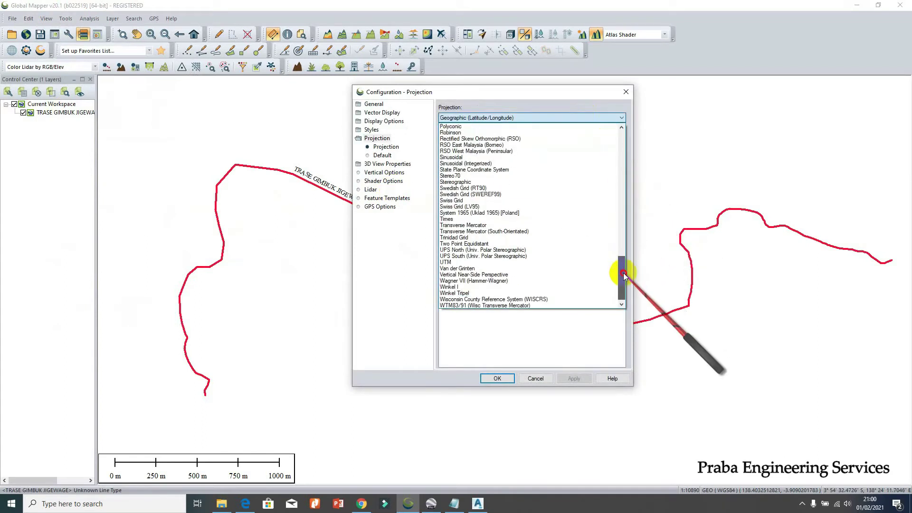
pyautogui.click(452, 261)
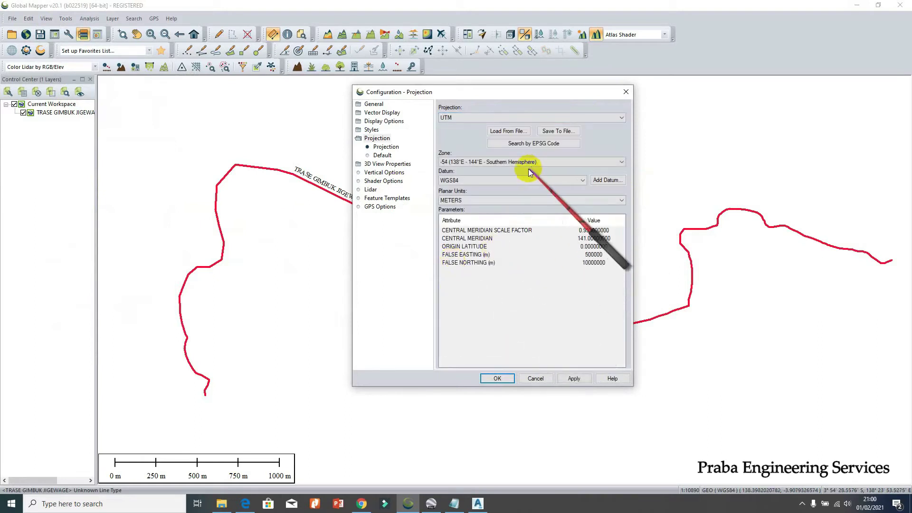
# - Keep zone -54 (138°E - 144°E - Southern Hemisphere), the WGS84 datum and metre units, and accept the projection settings
pyautogui.click(489, 181)
pyautogui.click(489, 181)
pyautogui.click(385, 146)
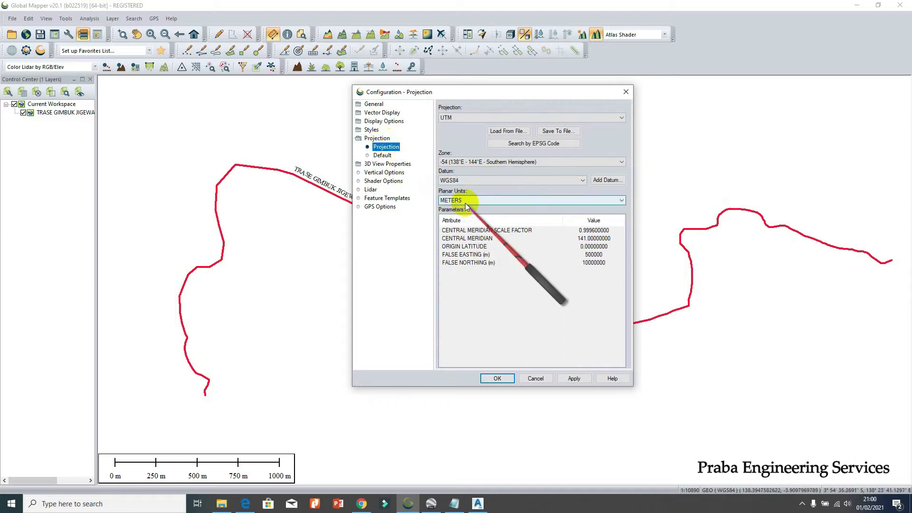
pyautogui.click(497, 378)
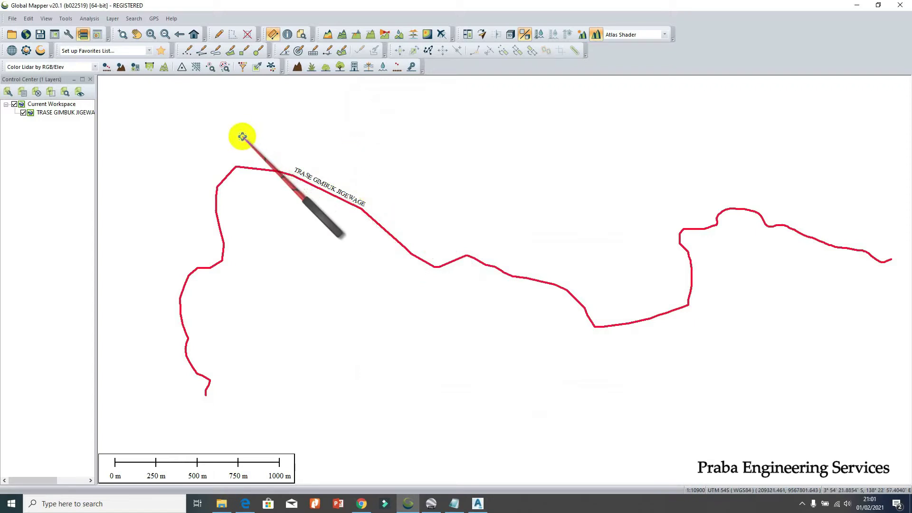
# - Digitize an area feature as a loose boundary around the route, about 12.2 km in perimeter, keeping the default feature info
pyautogui.click(230, 51)
pyautogui.click(186, 400)
pyautogui.click(170, 361)
pyautogui.click(161, 283)
pyautogui.click(189, 193)
pyautogui.click(222, 155)
pyautogui.click(300, 148)
pyautogui.click(388, 190)
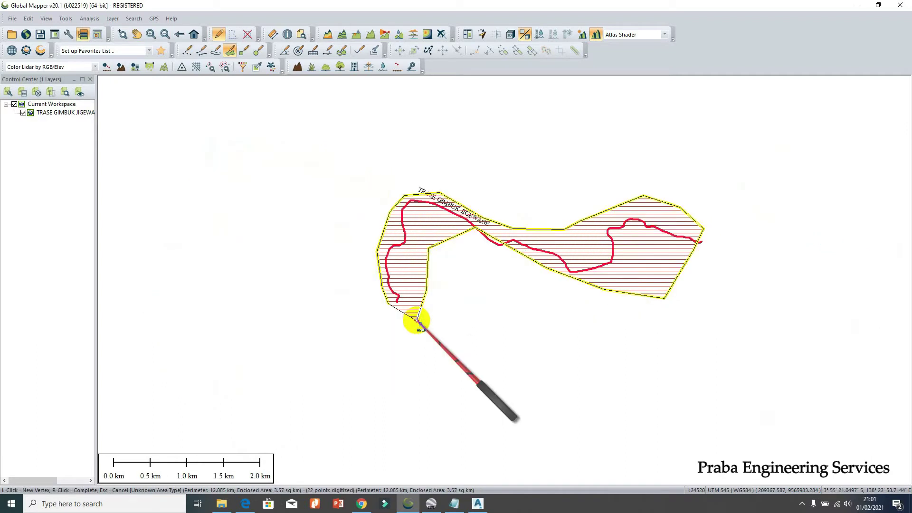
pyautogui.rightClick(417, 325)
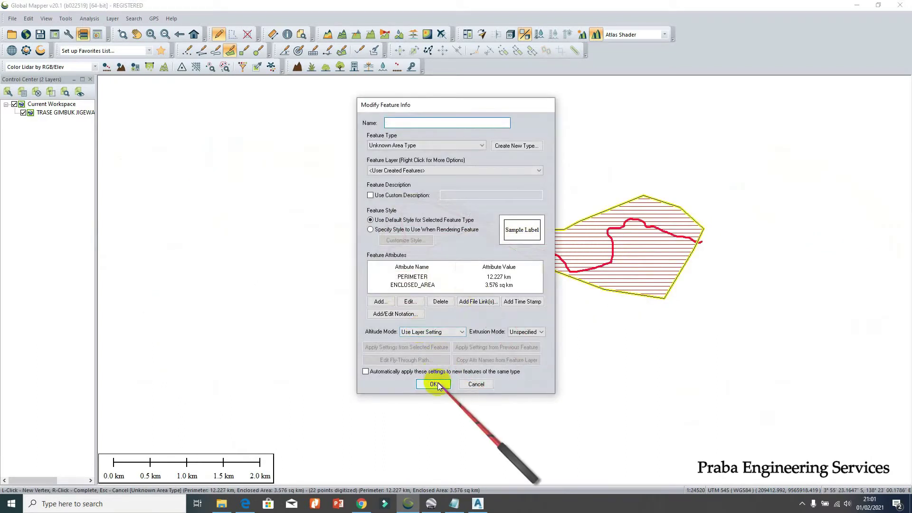
pyautogui.click(430, 386)
# - Start a second, tighter area feature at the route's southwestern end and trace its western side northward
pyautogui.scroll(1, 522, 261)
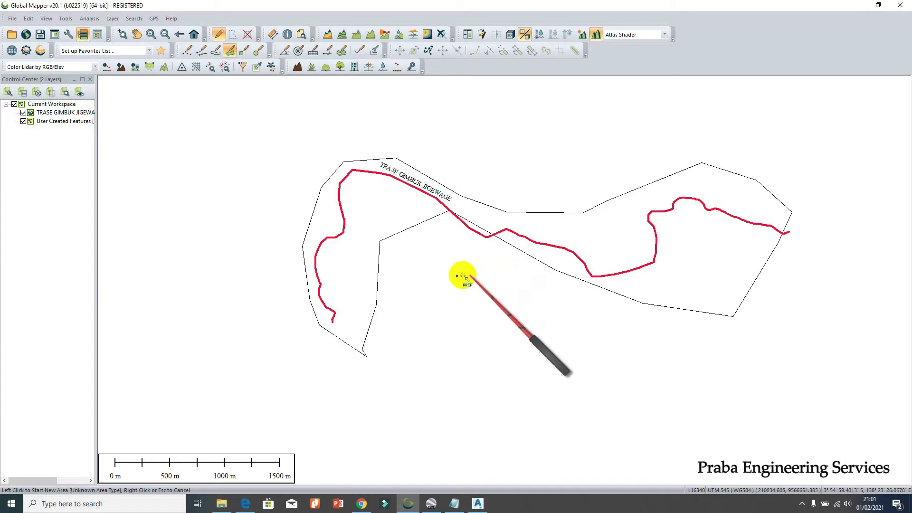
pyautogui.scroll(1, 323, 335)
pyautogui.click(310, 341)
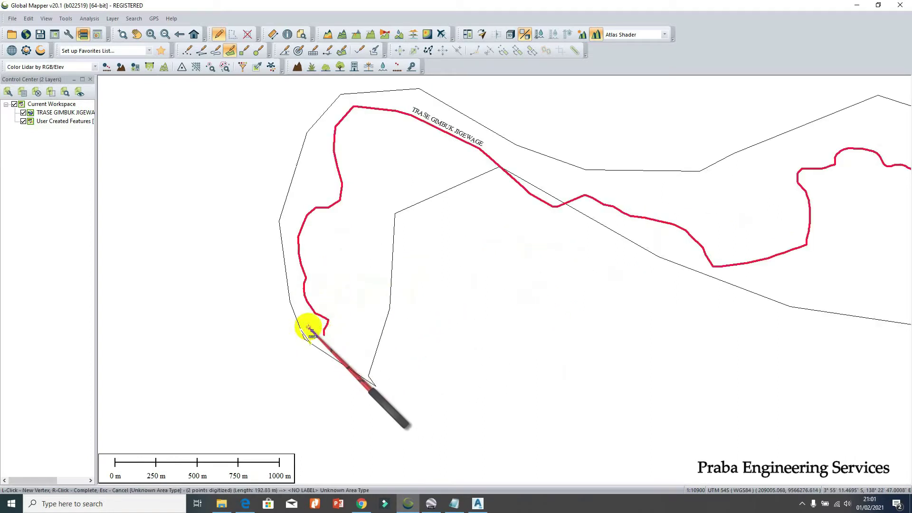
pyautogui.click(305, 327)
pyautogui.scroll(3, 302, 319)
pyautogui.click(297, 309)
pyautogui.click(284, 247)
pyautogui.click(283, 209)
pyautogui.press('Up')
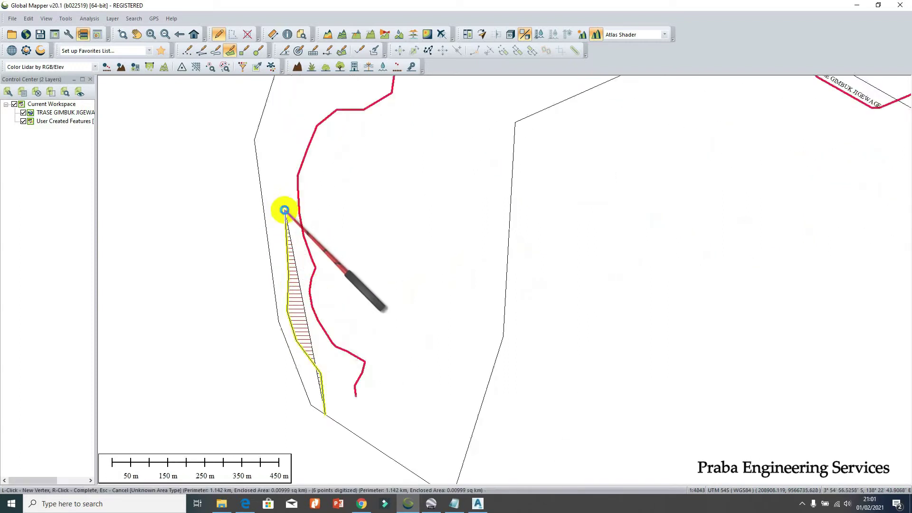
pyautogui.click(273, 203)
# - Continue the tighter area outline north past the route's first bend and carry it across the line to the east side
pyautogui.scroll(-2, 266, 238)
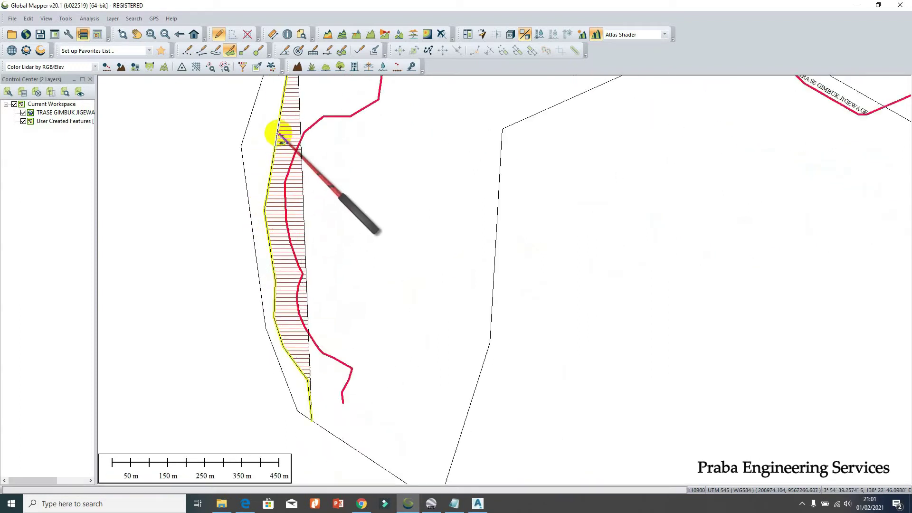
pyautogui.scroll(-1, 275, 140)
pyautogui.scroll(1, 275, 161)
pyautogui.click(266, 176)
pyautogui.click(269, 168)
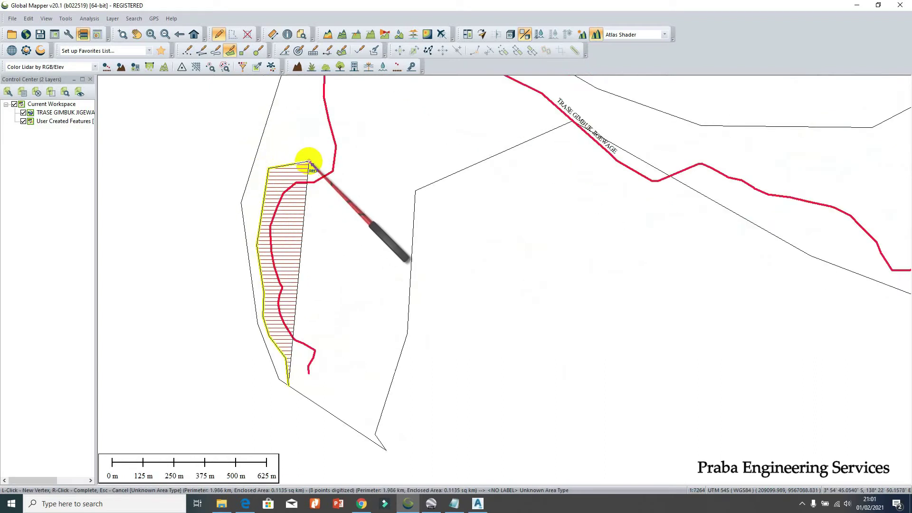
pyautogui.click(309, 161)
pyautogui.click(303, 118)
pyautogui.click(353, 114)
# - Close the tighter area outline down the route's east side, about 2.96 km in perimeter, and keep the default feature info
pyautogui.click(353, 172)
pyautogui.click(316, 216)
pyautogui.click(300, 229)
pyautogui.click(303, 297)
pyautogui.click(329, 324)
pyautogui.click(345, 356)
pyautogui.click(332, 400)
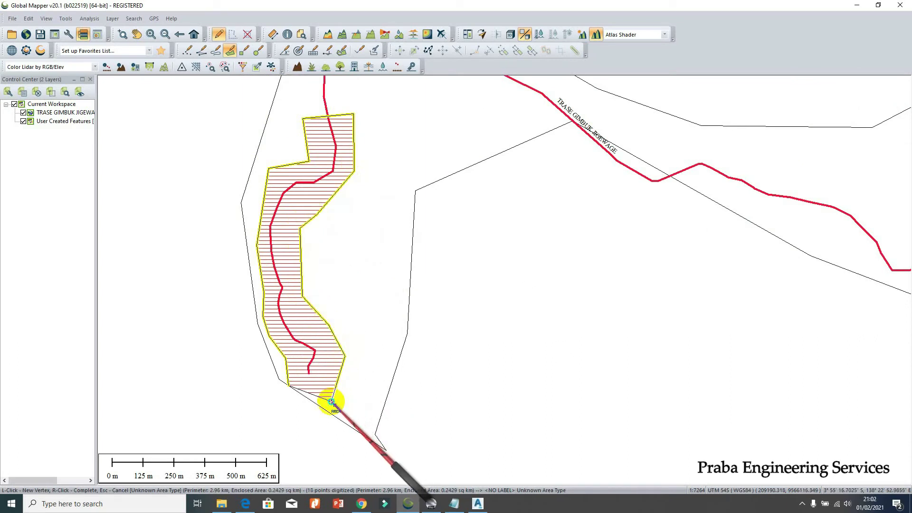
pyautogui.rightClick(331, 401)
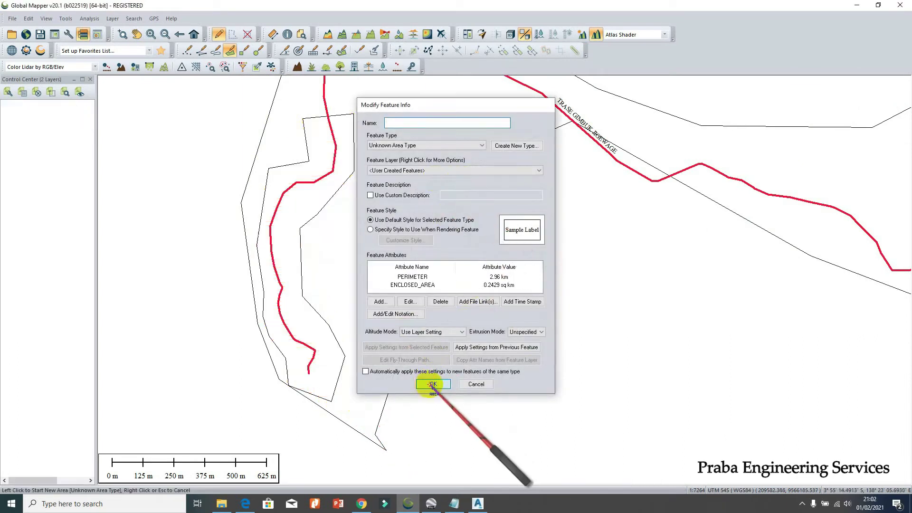
pyautogui.click(431, 382)
pyautogui.scroll(-3, 359, 349)
pyautogui.scroll(1, 363, 297)
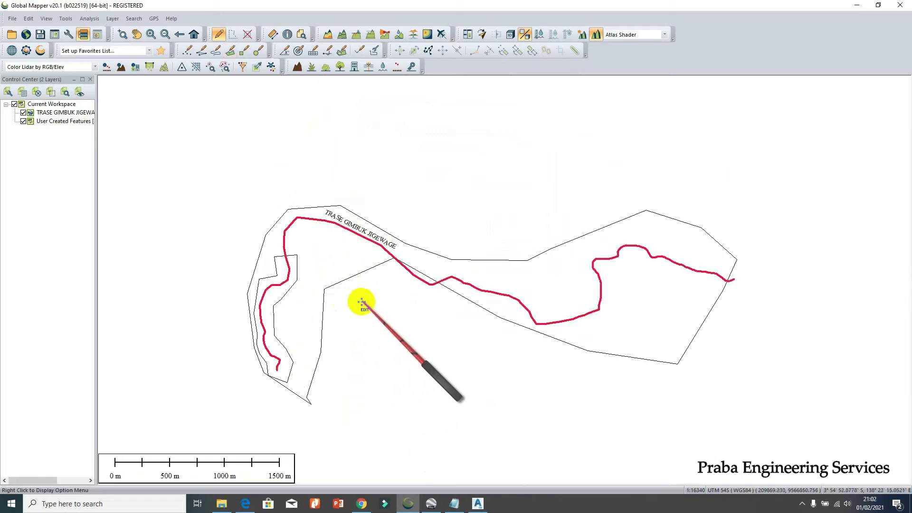
# - Start a vector export of the loaded route in DXF format
pyautogui.click(12, 18)
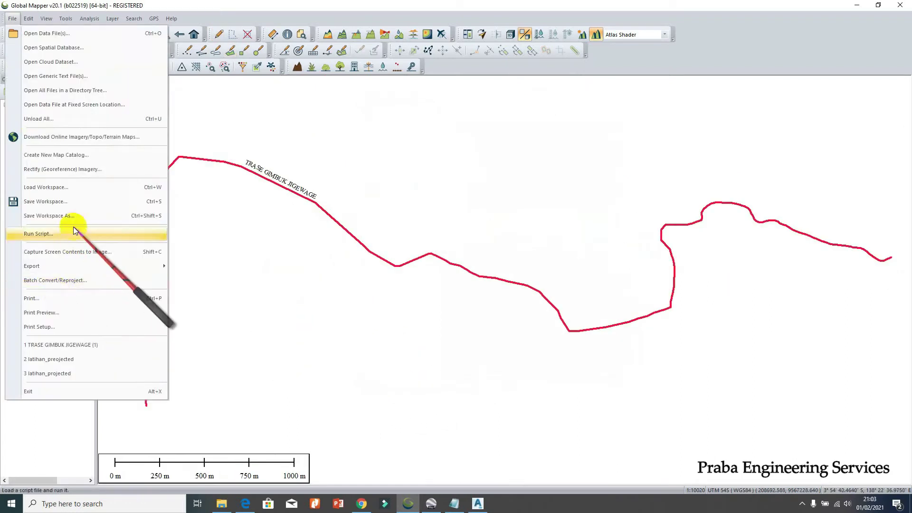
pyautogui.moveTo(40, 266)
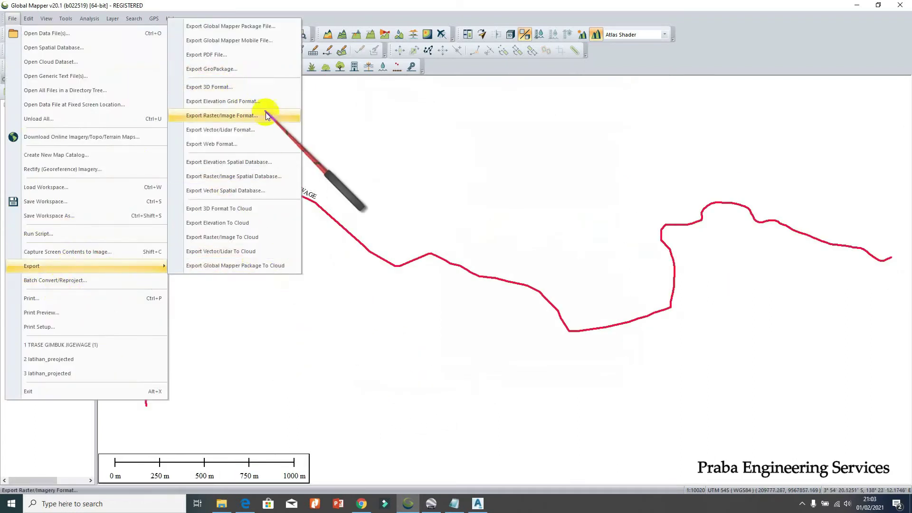
pyautogui.click(228, 130)
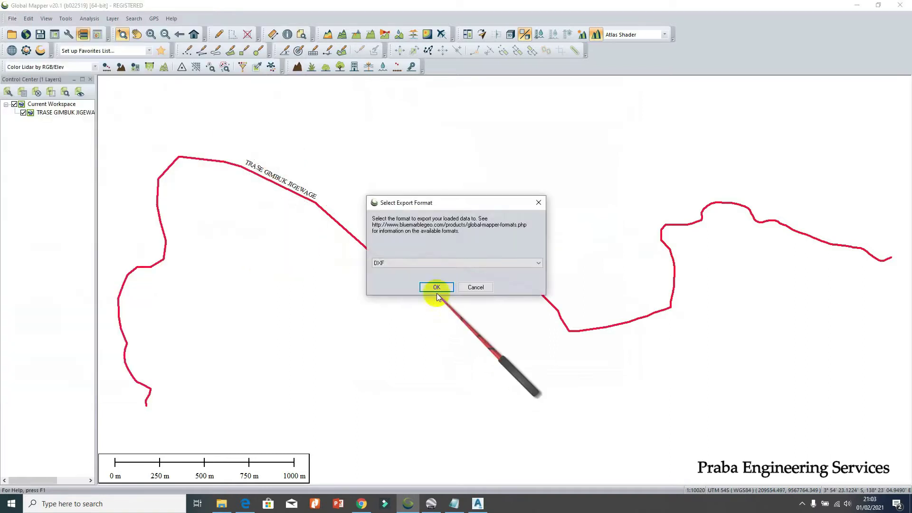
pyautogui.click(426, 263)
pyautogui.click(420, 271)
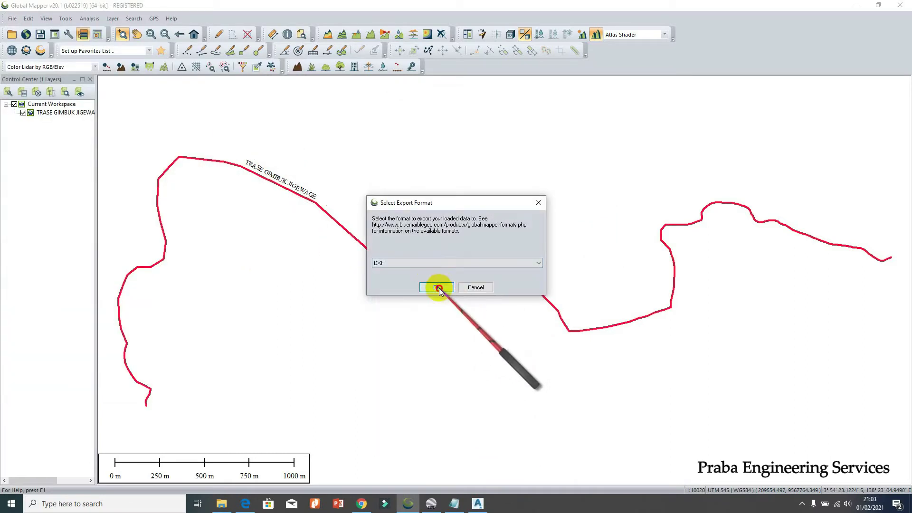
pyautogui.click(439, 288)
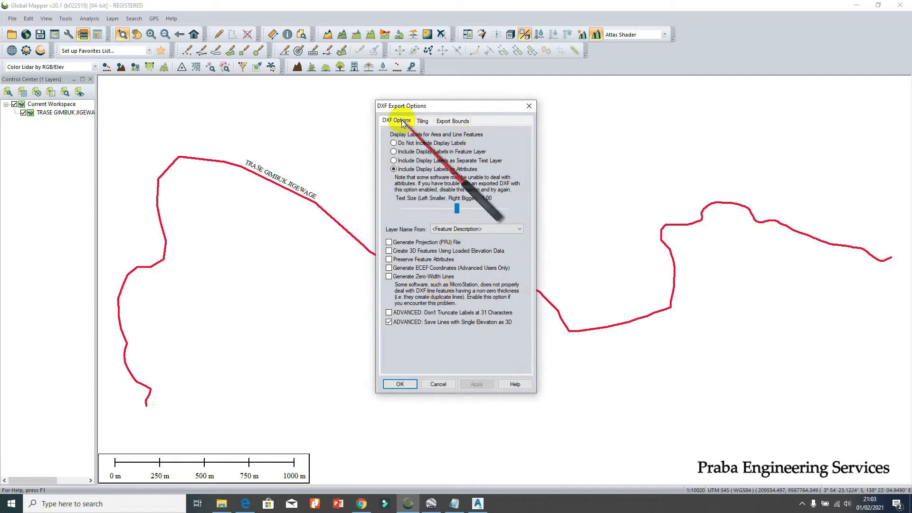
# - Keep a single untiled export file, set the export bounds to Current Projection (UTM - meters), and accept the DXF export options
pyautogui.click(423, 121)
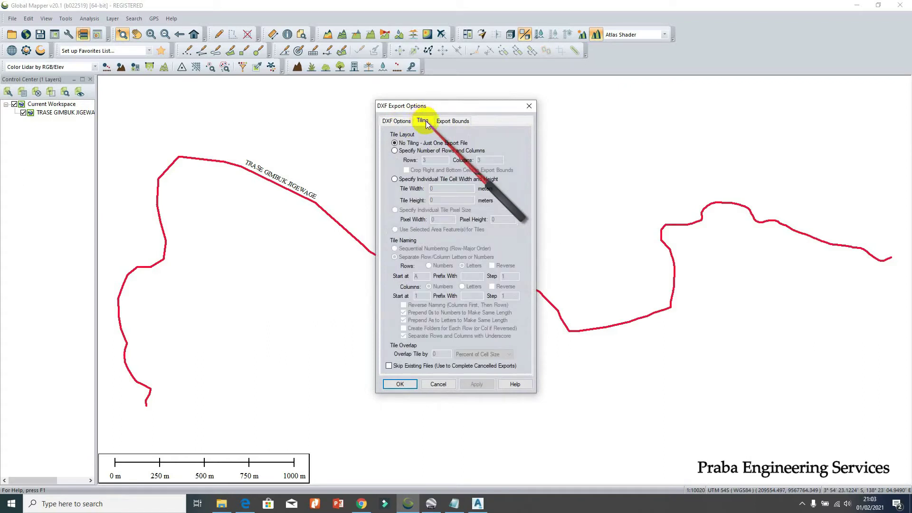
pyautogui.click(453, 121)
pyautogui.click(389, 192)
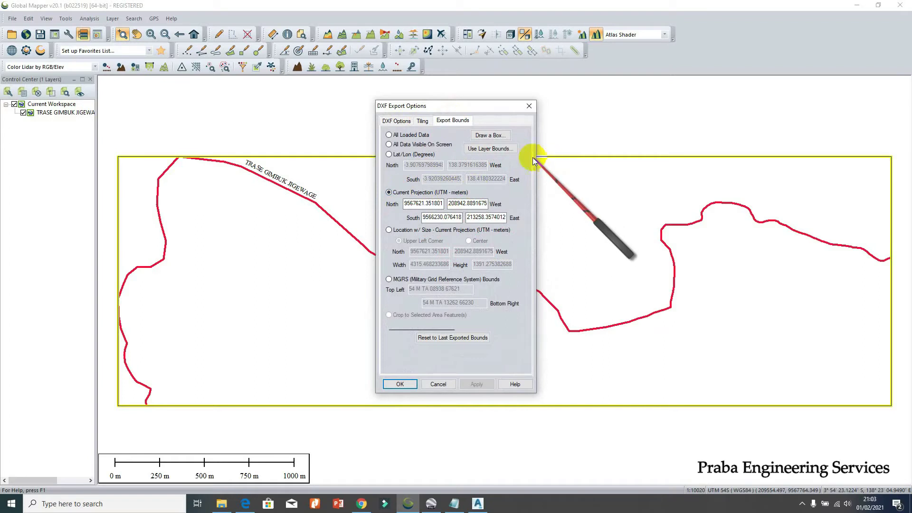
pyautogui.click(402, 384)
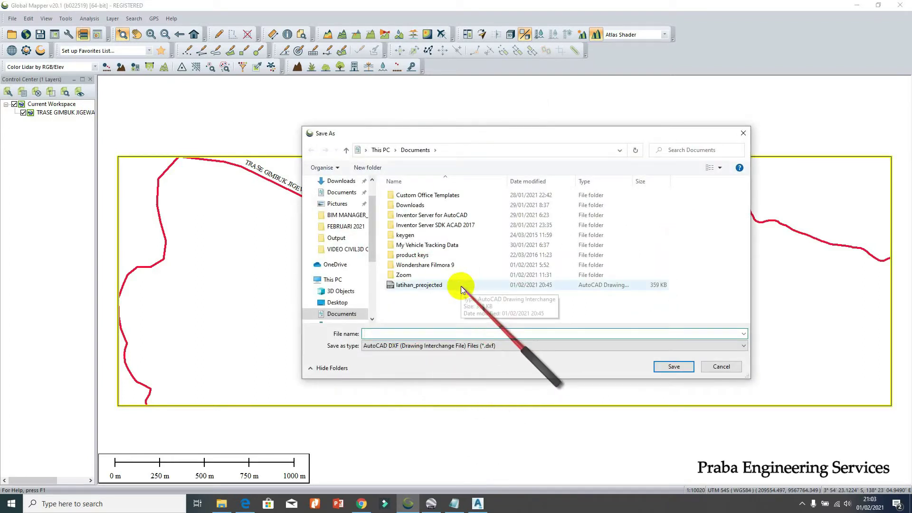
# - Save the exported DXF in the Documents folder as latihan_projected_1
pyautogui.click(427, 285)
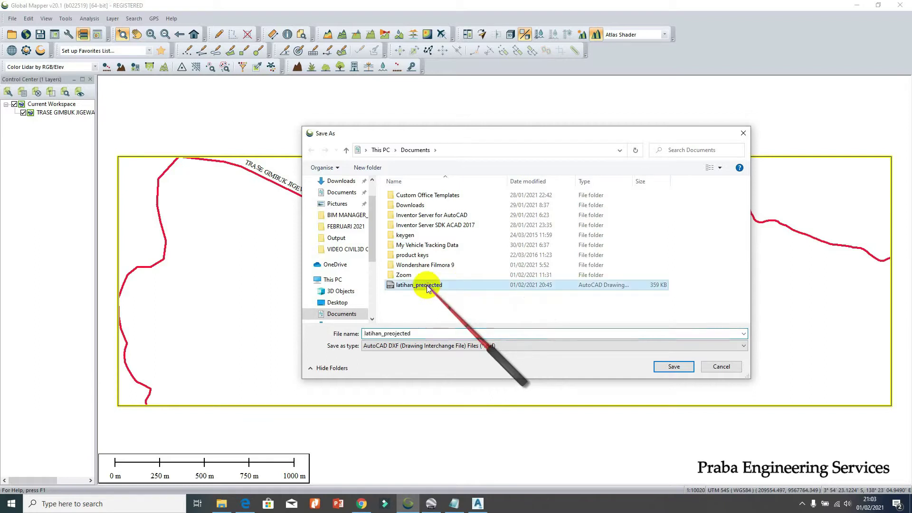
pyautogui.click(424, 352)
pyautogui.click(430, 366)
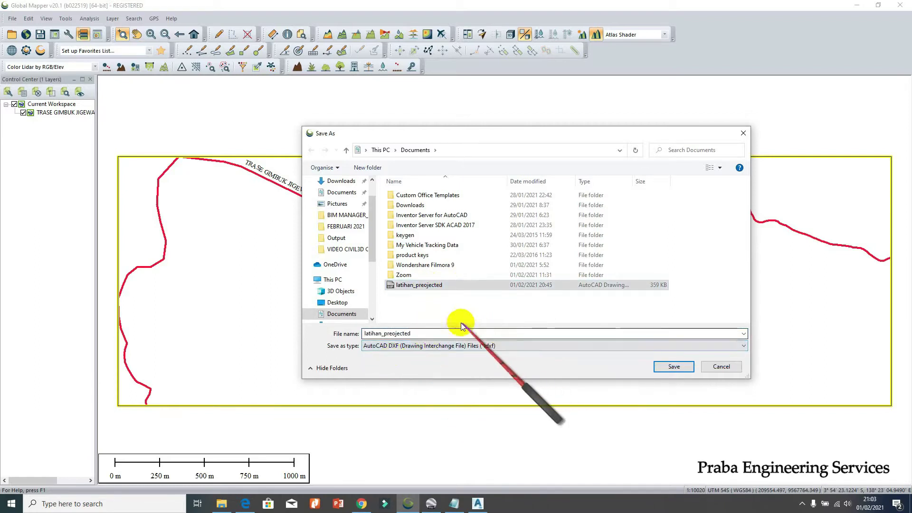
pyautogui.click(388, 334)
pyautogui.press('BackSpace')
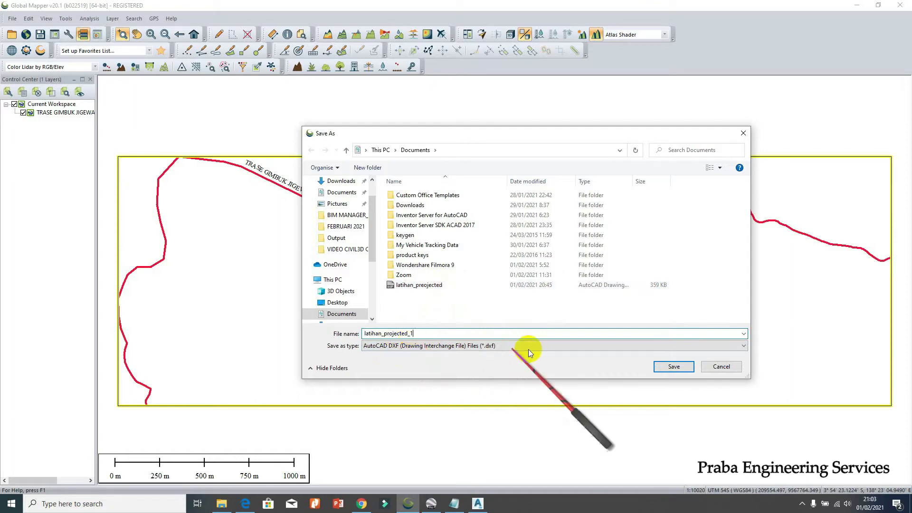
pyautogui.click(673, 366)
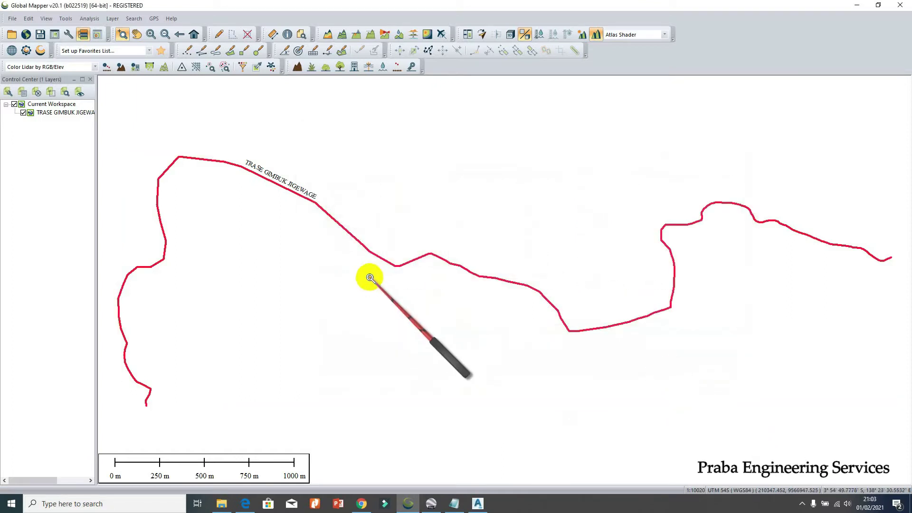
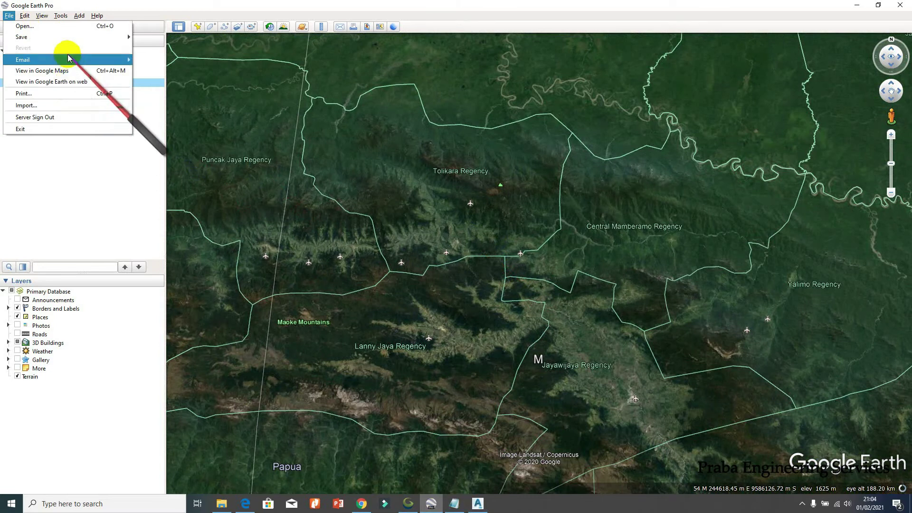
# - Open TRASE GIMBUK JIGEWAGE.kml in Google Earth Pro and zoom in on the route
pyautogui.click(29, 26)
pyautogui.doubleClick(237, 128)
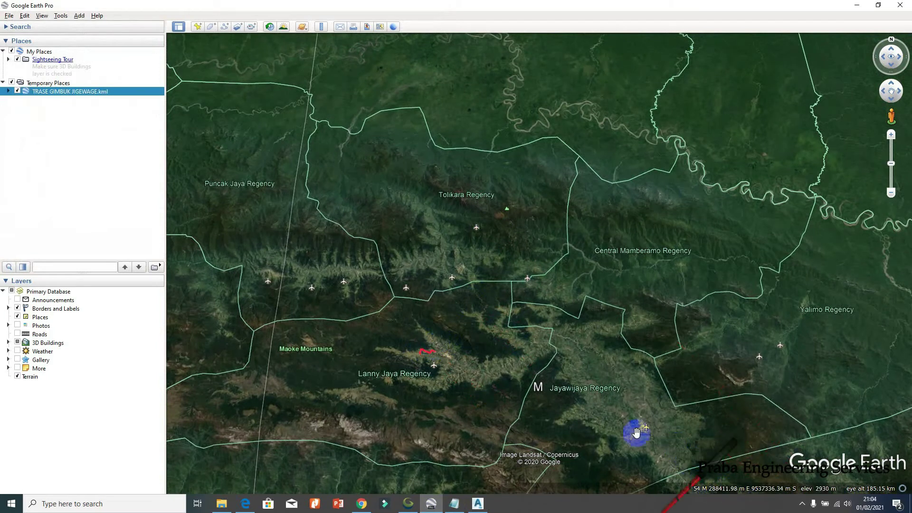
pyautogui.scroll(3, 432, 370)
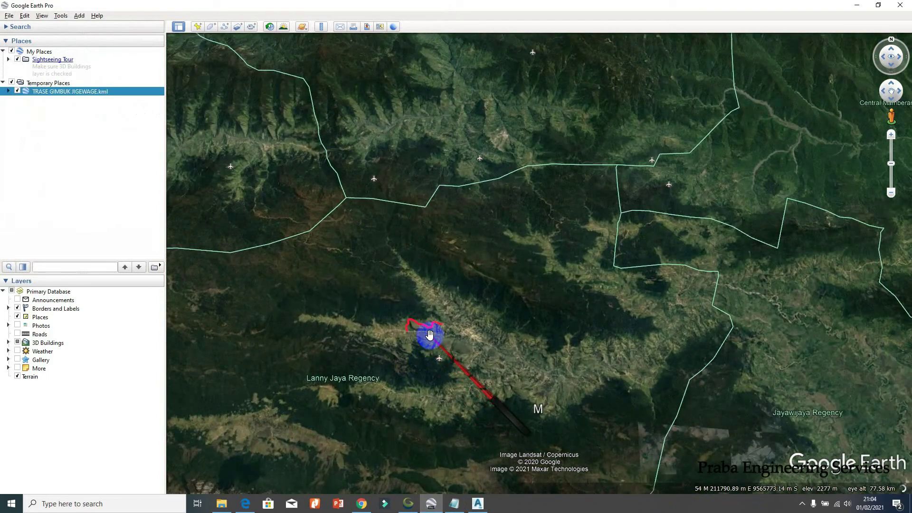
# - Switch to AutoCAD Civil 3D and open the drawing settings of latihan_projected_1
pyautogui.click(478, 504)
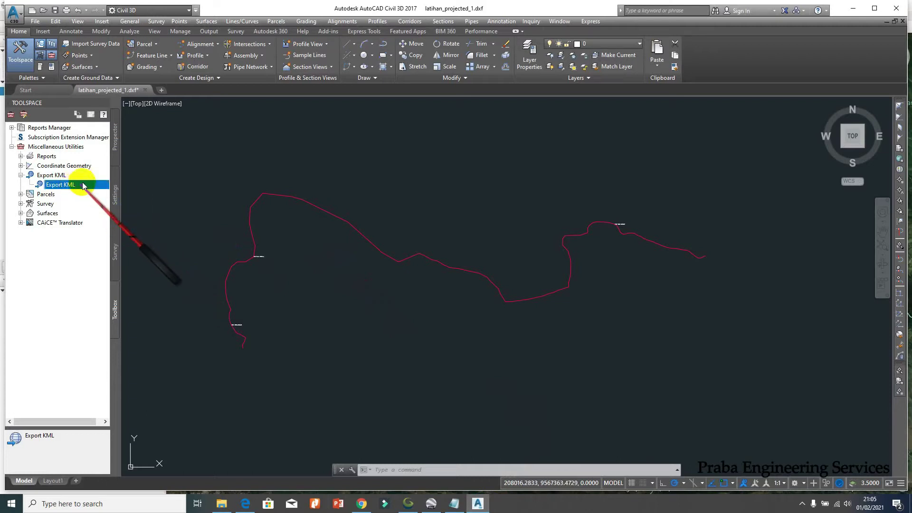
pyautogui.click(115, 137)
pyautogui.rightClick(55, 139)
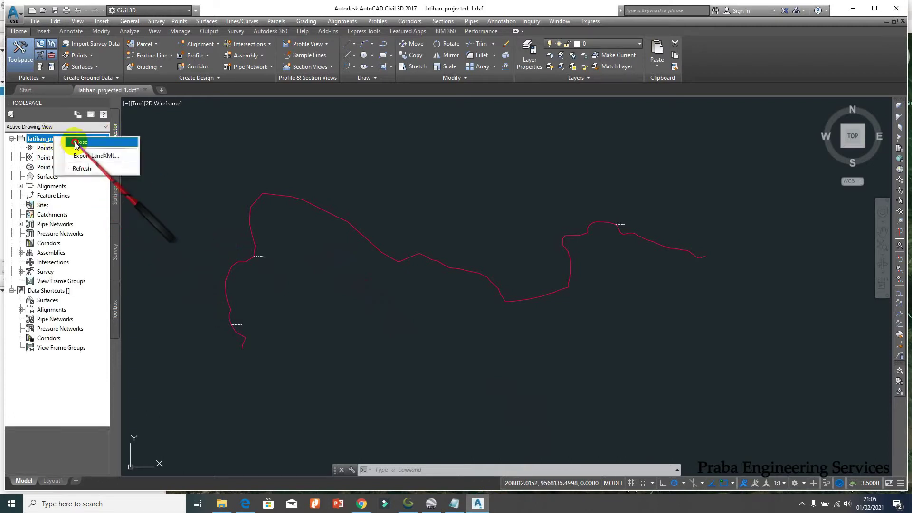
pyautogui.click(115, 193)
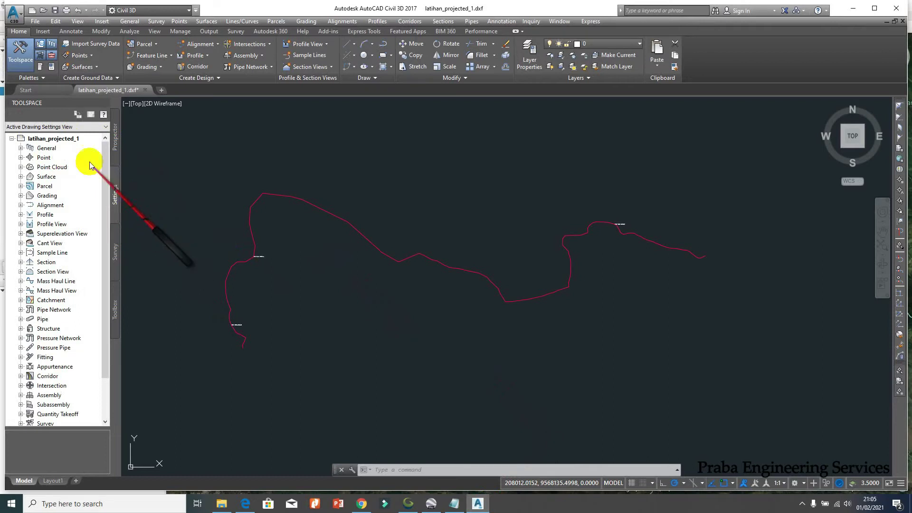
pyautogui.rightClick(63, 141)
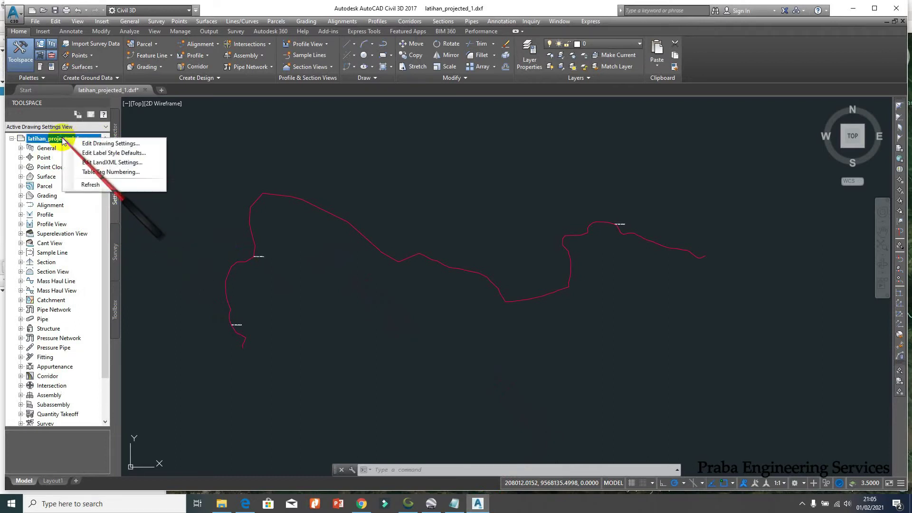
pyautogui.click(114, 144)
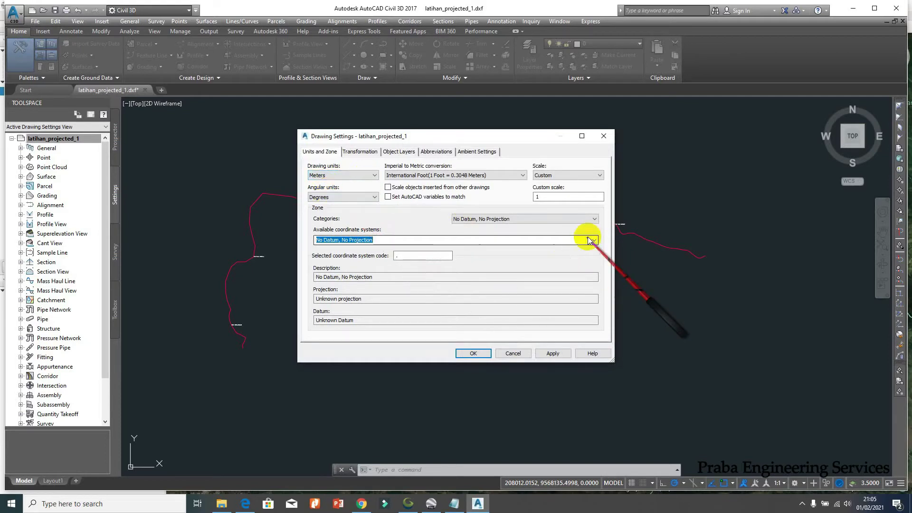
# - Set the zone category to UTM, WGS84 Datum with coordinate system code UTM84-54s, and save the drawing as latihan_projected_1.dwg
pyautogui.click(593, 219)
pyautogui.moveTo(602, 243); pyautogui.dragTo(602, 388)
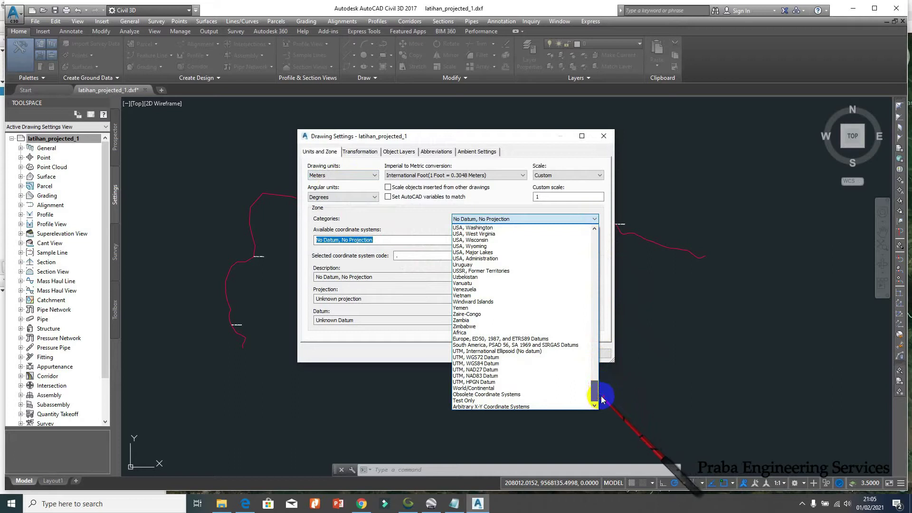
pyautogui.click(541, 363)
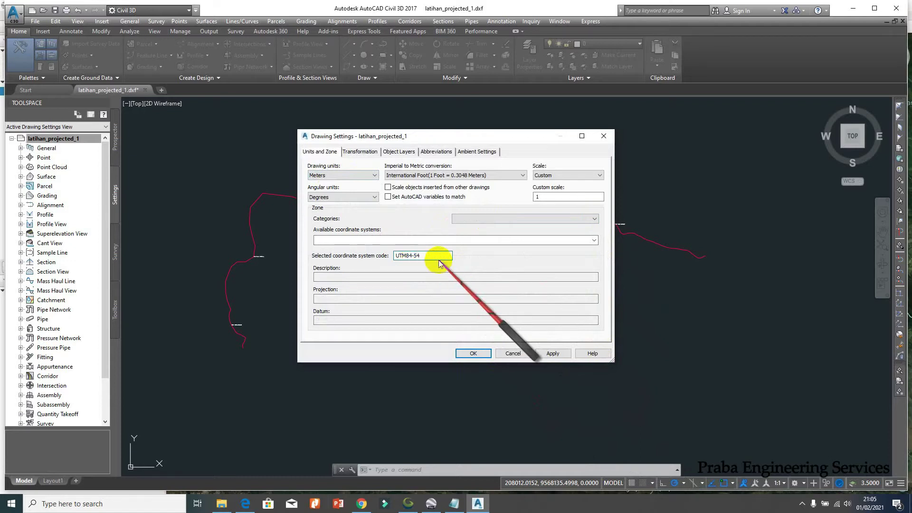
pyautogui.click(438, 259)
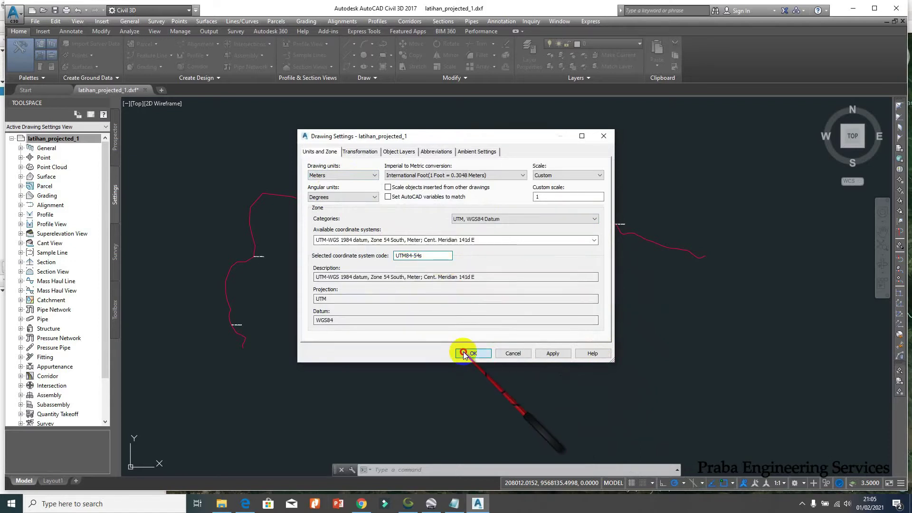
pyautogui.click(470, 353)
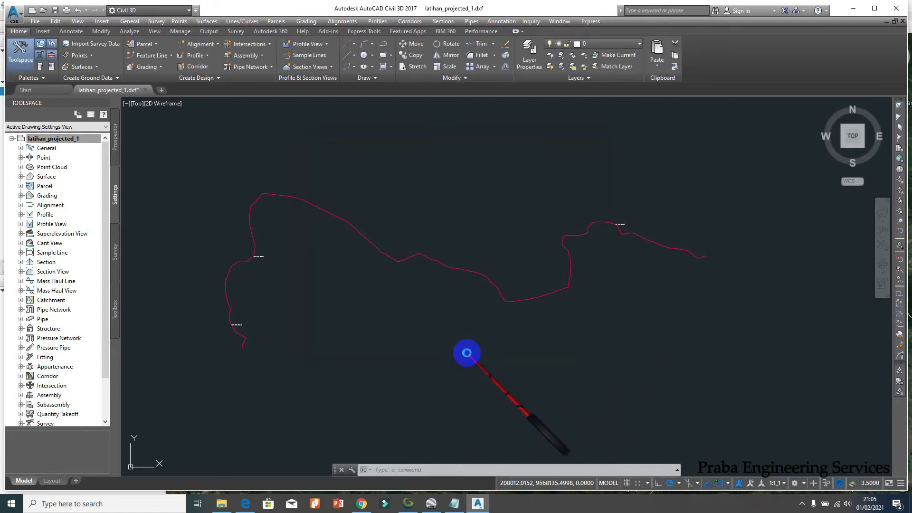
pyautogui.click(56, 10)
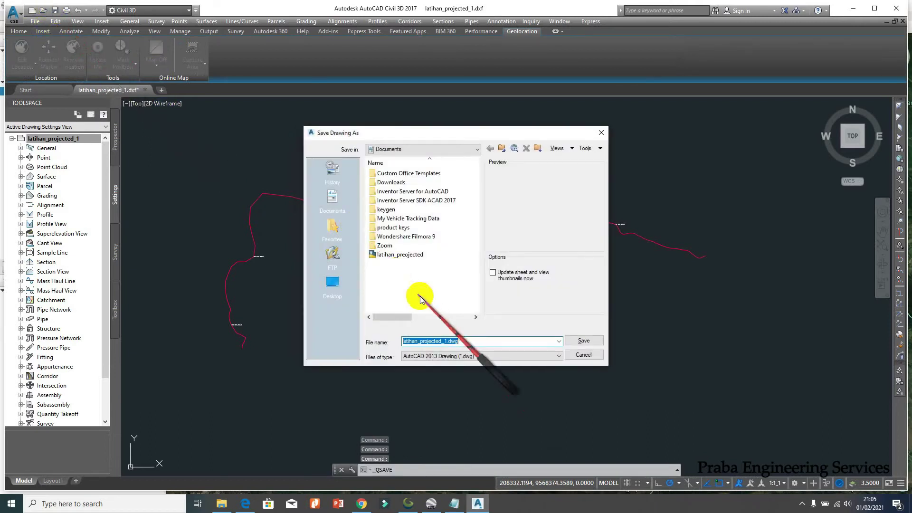
pyautogui.click(577, 340)
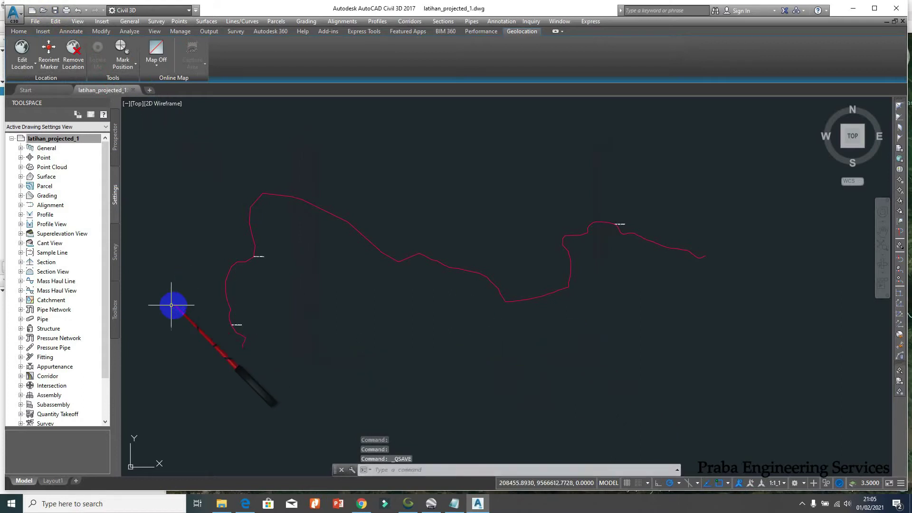
# - Export the drawing to KML as latihan_projected_1 using the drawing coordinate system transform and default settings, and view the result in Google Earth
pyautogui.click(115, 311)
pyautogui.doubleClick(69, 186)
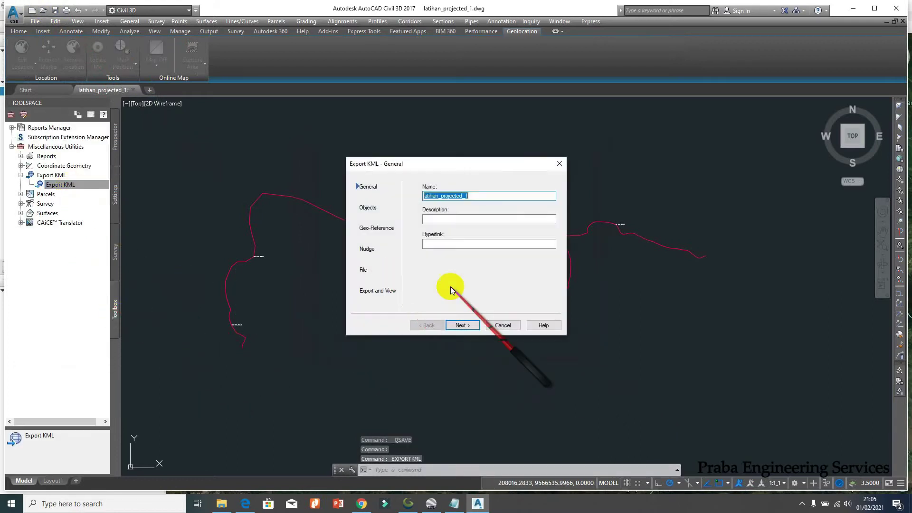
pyautogui.click(461, 325)
pyautogui.click(462, 325)
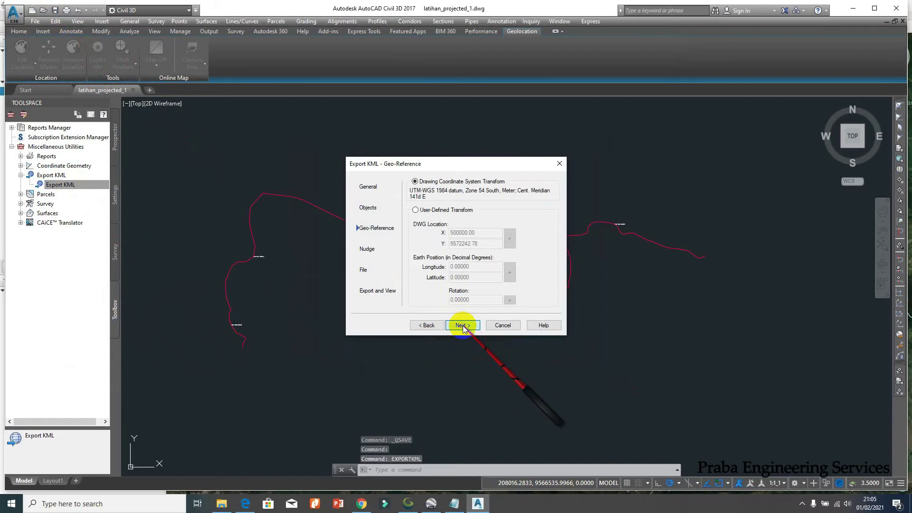
pyautogui.click(462, 324)
pyautogui.click(462, 325)
pyautogui.click(463, 325)
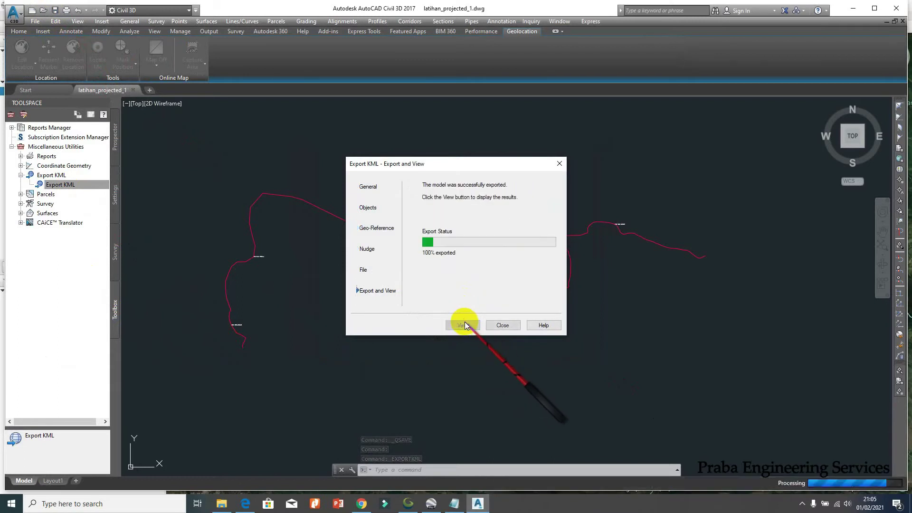
pyautogui.click(463, 325)
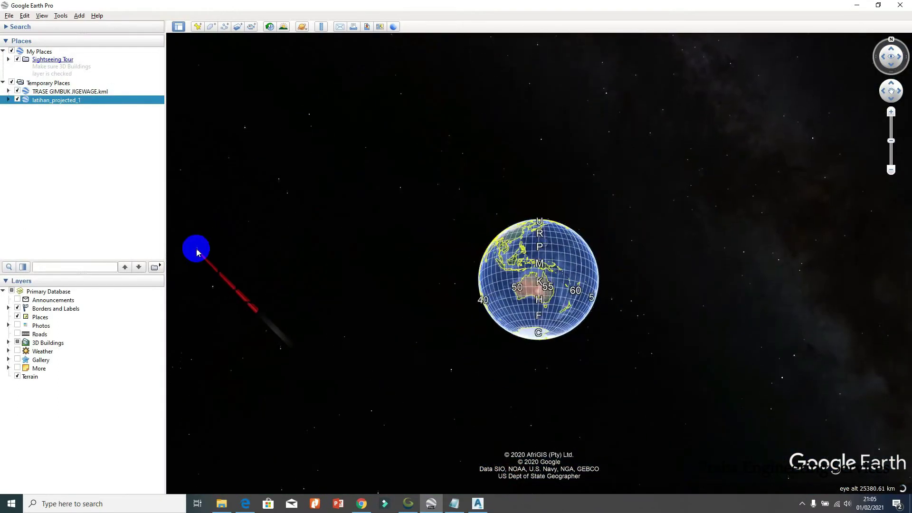
# - Expand latihan_projected_1 among the temporary places and fly to its Model folder to check the exported route's location
pyautogui.doubleClick(57, 100)
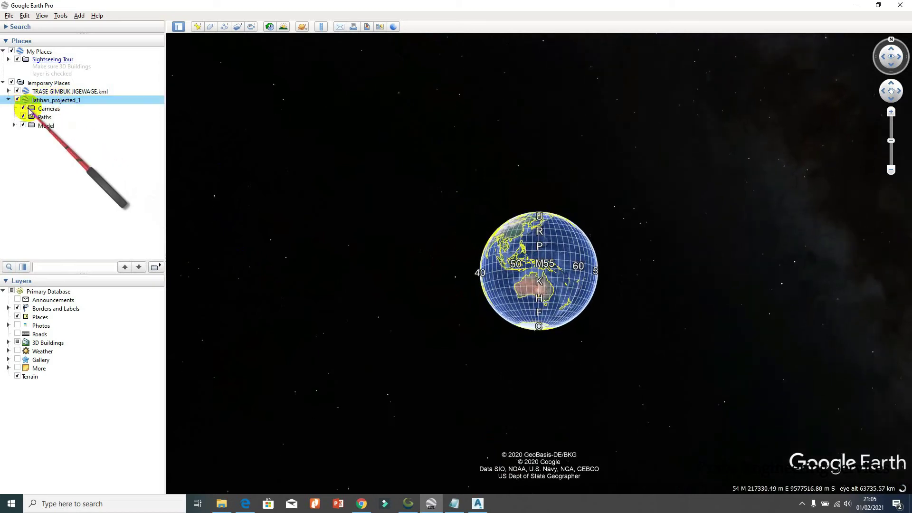
pyautogui.click(46, 125)
pyautogui.doubleClick(46, 124)
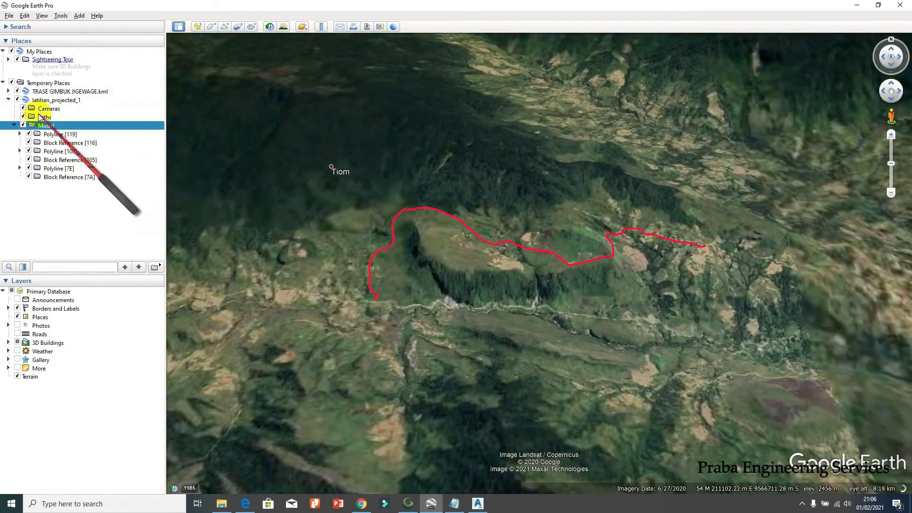
# - Toggle the visibility of TRASE GIMBUK JIGEWAGE.kml and latihan_projected_1 to compare the original and exported routes
pyautogui.click(18, 91)
pyautogui.click(19, 100)
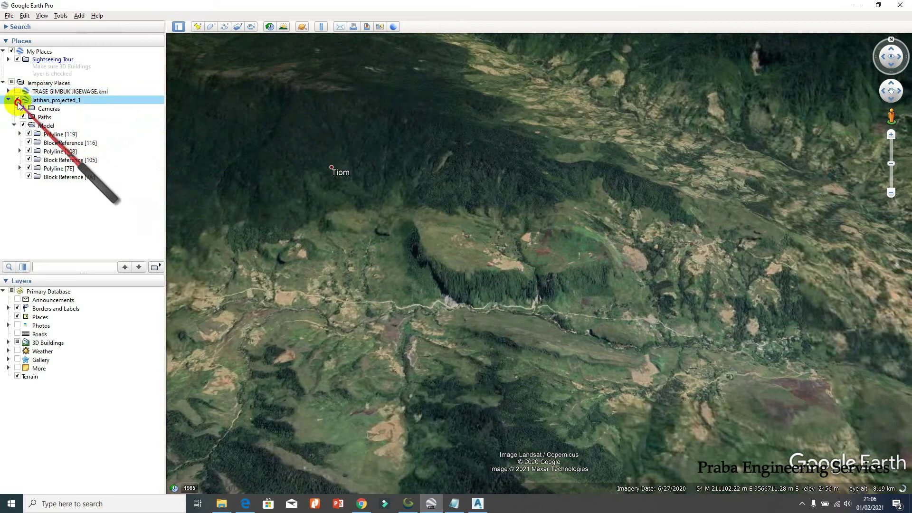
pyautogui.click(18, 100)
pyautogui.click(18, 91)
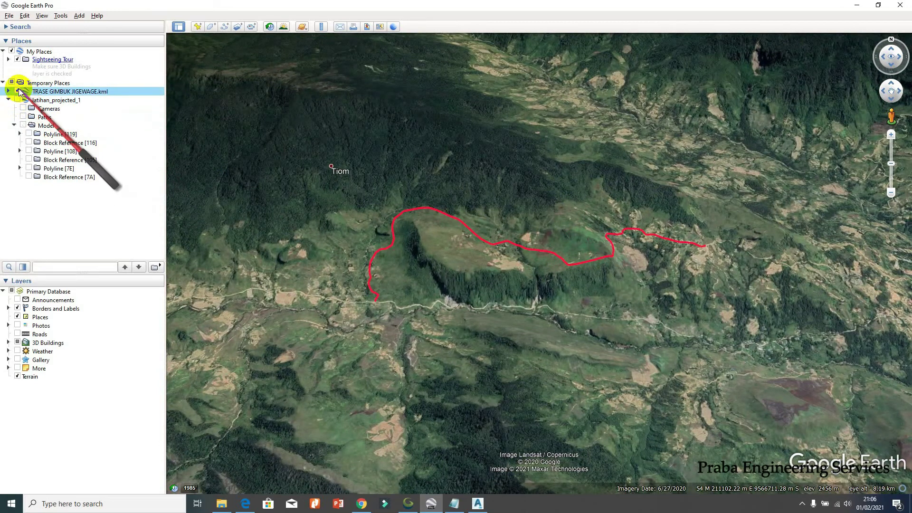
# - Show only latihan_projected_1 and fly to its Model folder to look for the exported route on the terrain
pyautogui.doubleClick(46, 125)
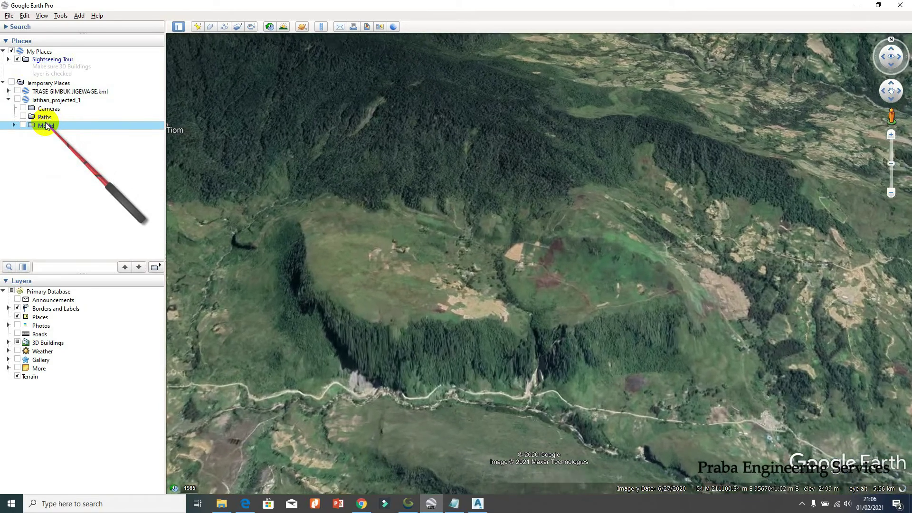
pyautogui.scroll(-5, 474, 259)
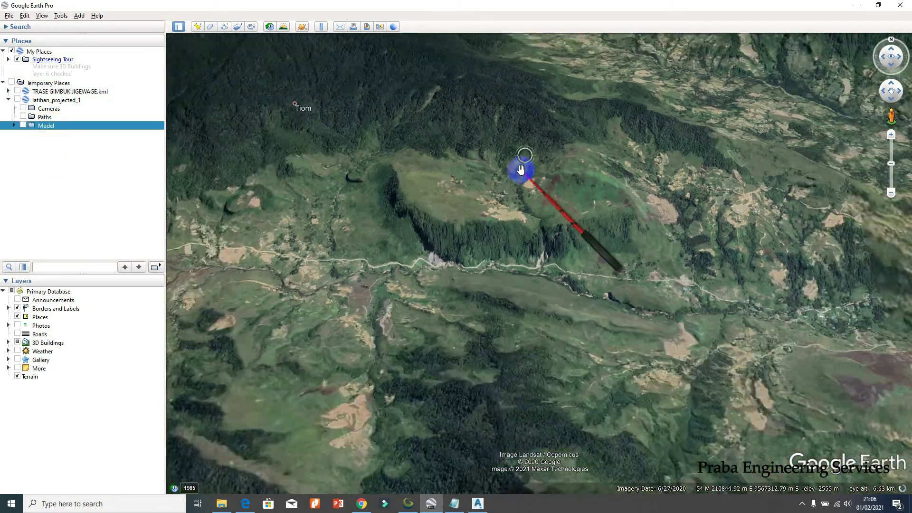
pyautogui.scroll(-10, 524, 174)
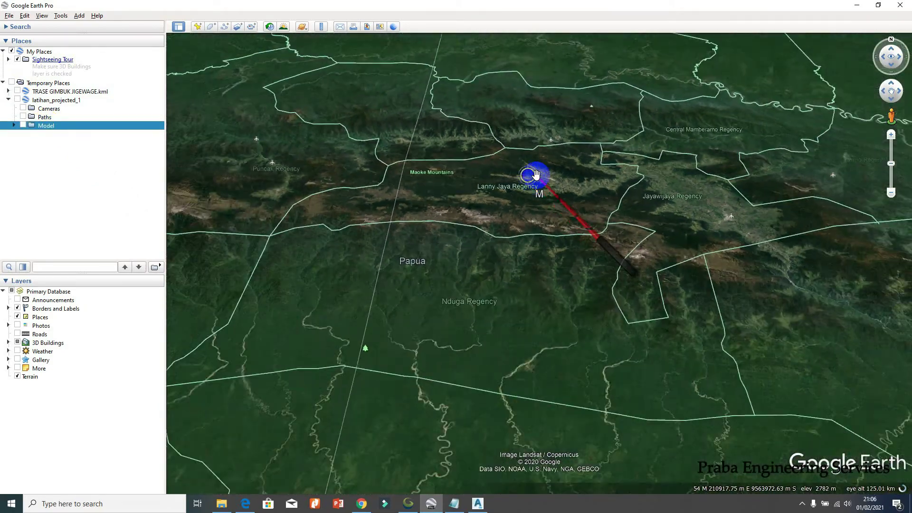
pyautogui.scroll(-5, 536, 175)
pyautogui.doubleClick(61, 125)
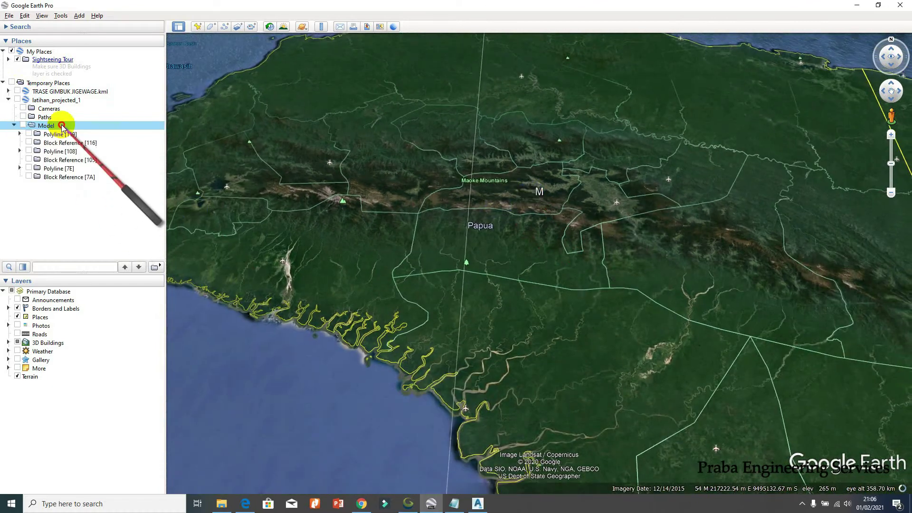
pyautogui.click(19, 101)
pyautogui.click(18, 100)
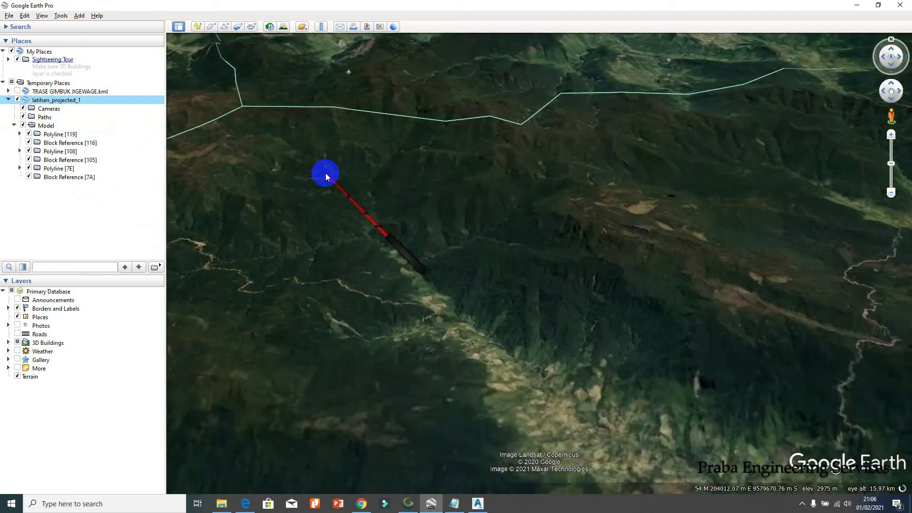
pyautogui.moveTo(325, 174); pyautogui.dragTo(57, 110)
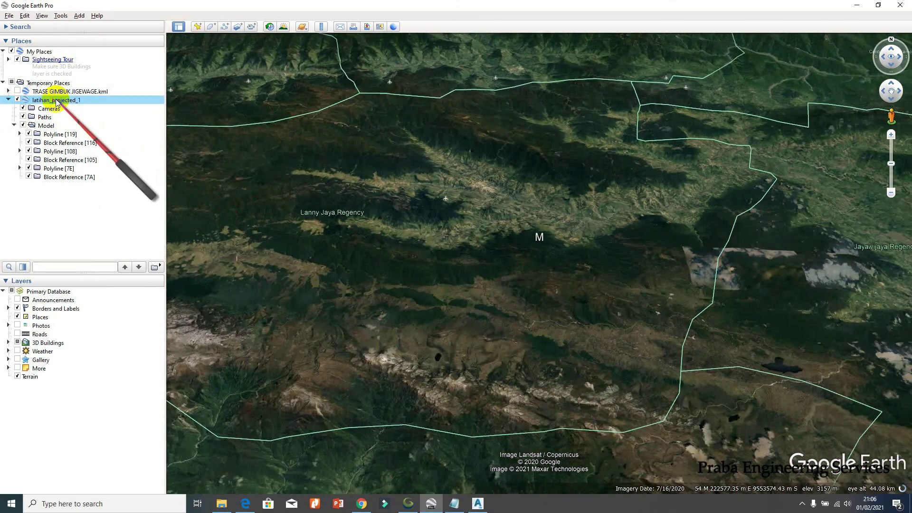
pyautogui.doubleClick(56, 100)
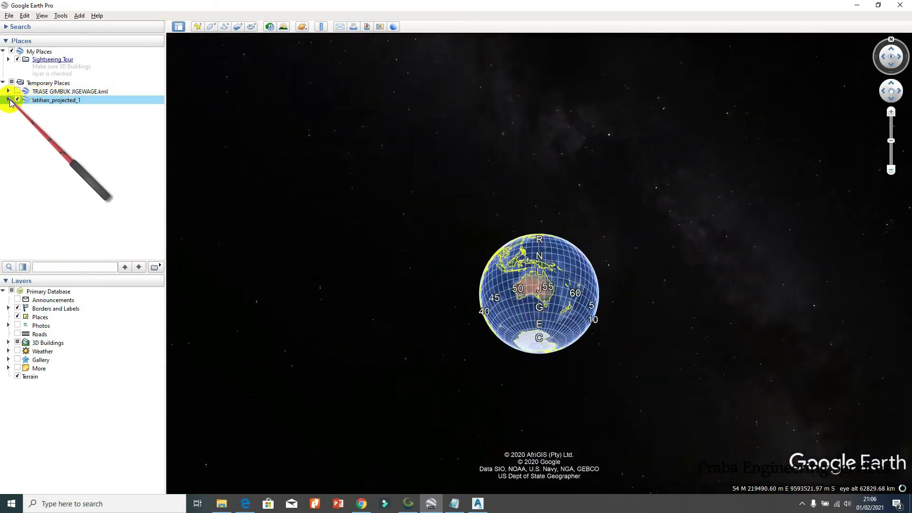
pyautogui.click(8, 99)
pyautogui.doubleClick(44, 125)
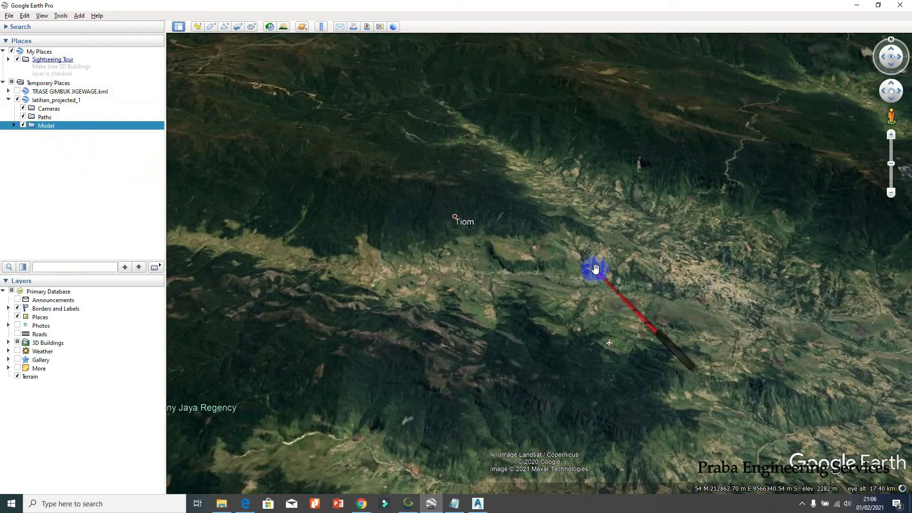
# - Switch to AutoCAD Civil 3D and draw a closed ten-vertex polyline as a loose boundary around the route
pyautogui.click(489, 505)
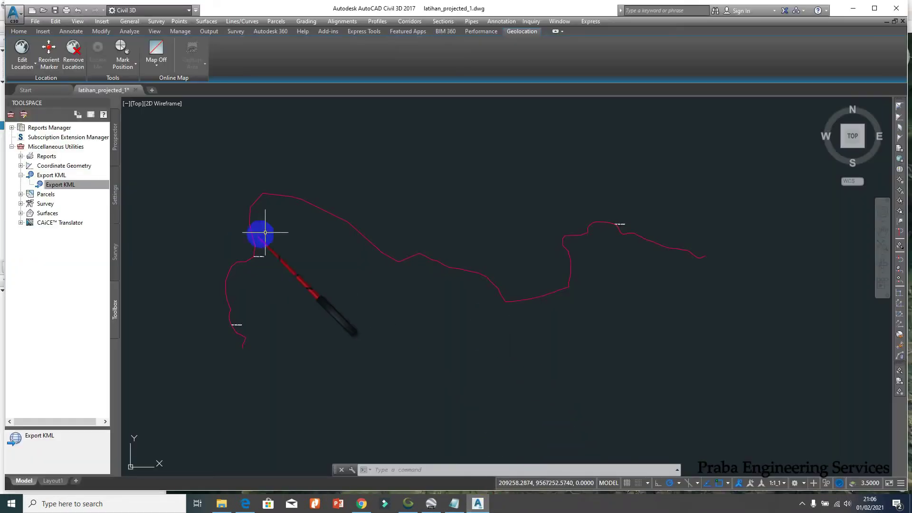
pyautogui.press('Return')
pyautogui.click(205, 354)
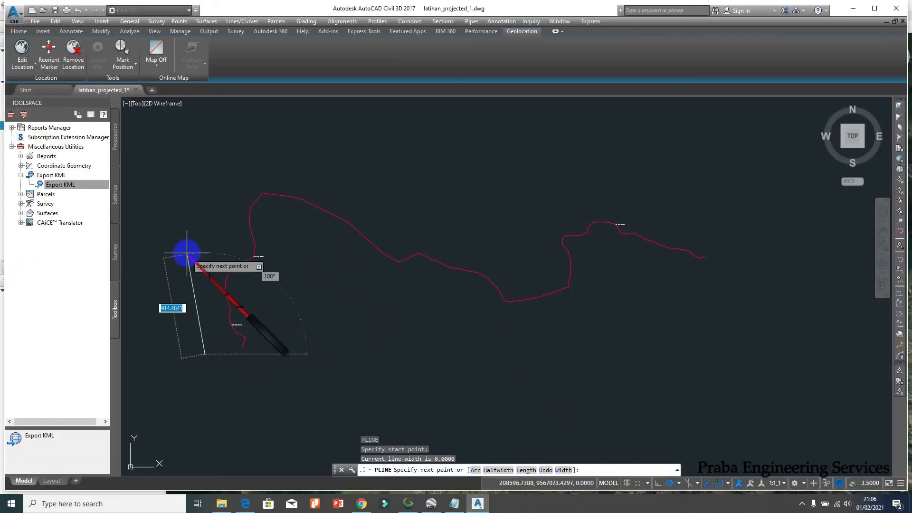
pyautogui.click(188, 248)
pyautogui.click(337, 157)
pyautogui.click(502, 149)
pyautogui.click(703, 171)
pyautogui.click(749, 247)
pyautogui.click(721, 321)
pyautogui.click(547, 378)
pyautogui.click(343, 356)
pyautogui.click(261, 393)
pyautogui.write('c')
pyautogui.press('Return')
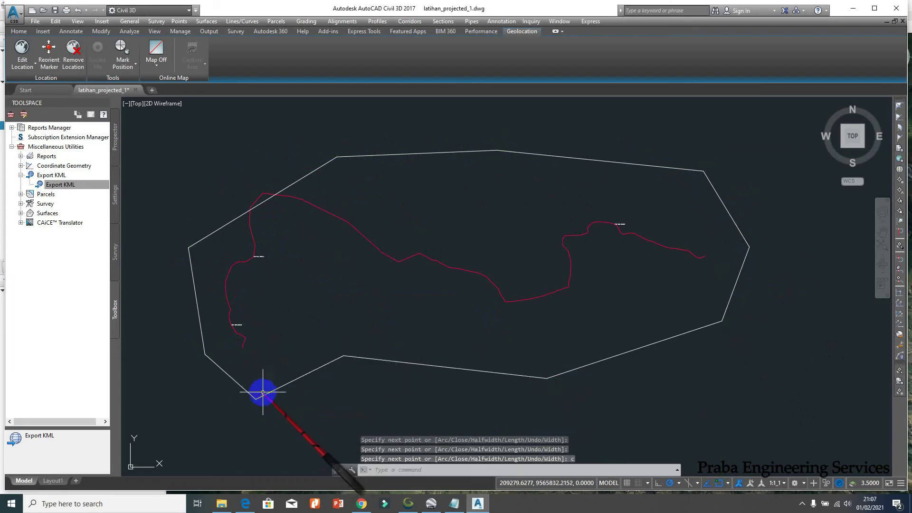
# - Change the boundary polyline's color to Yellow
pyautogui.click(262, 393)
pyautogui.click(262, 383)
pyautogui.press('Return')
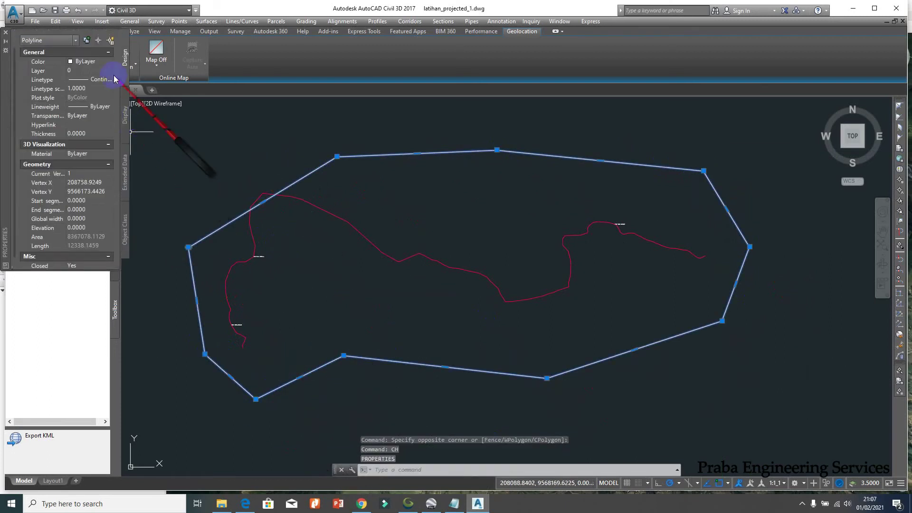
pyautogui.click(108, 61)
pyautogui.click(86, 97)
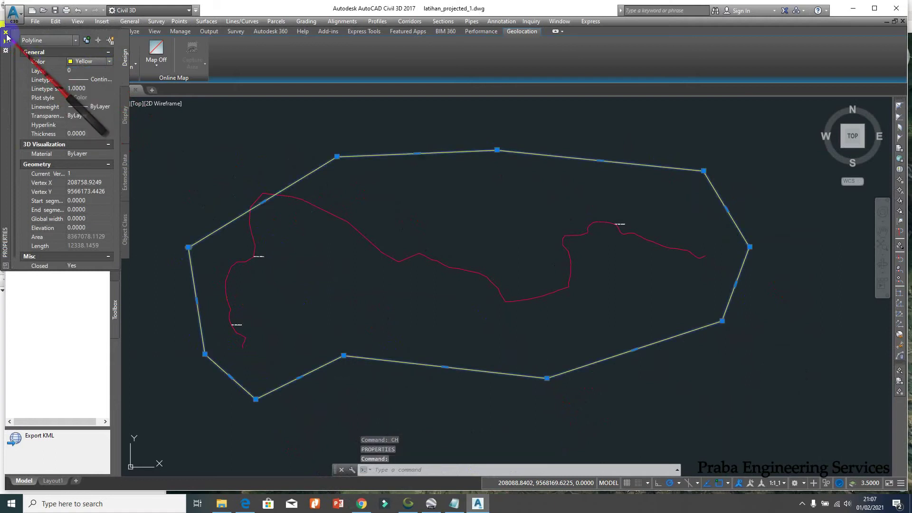
pyautogui.click(6, 32)
pyautogui.press('Escape')
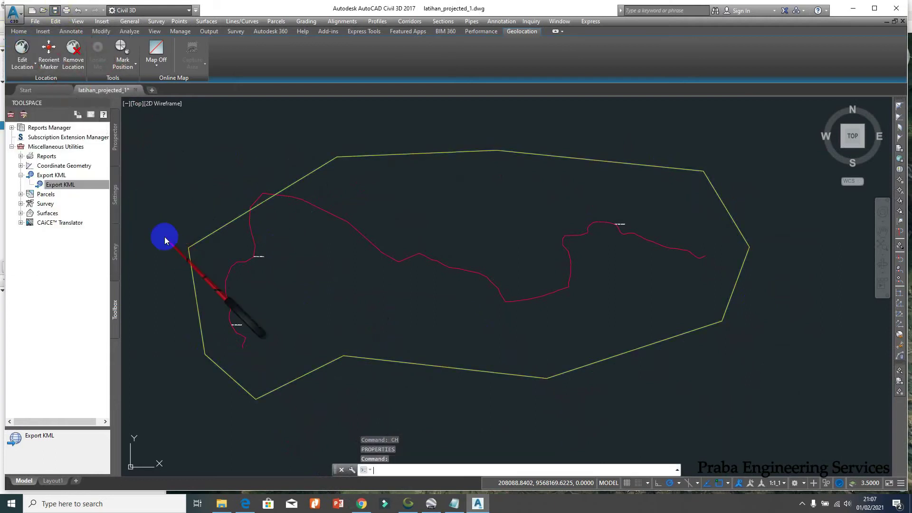
# - Save the drawing, export all objects to latihan_projected_1.kmz with the default settings, and reload the file in Google Earth
pyautogui.doubleClick(76, 183)
pyautogui.click(463, 326)
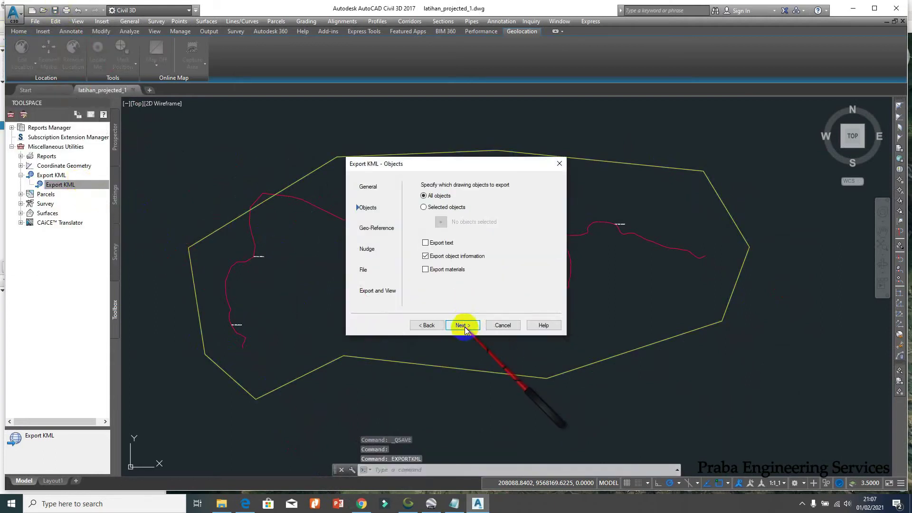
pyautogui.click(466, 327)
pyautogui.click(464, 326)
pyautogui.click(467, 325)
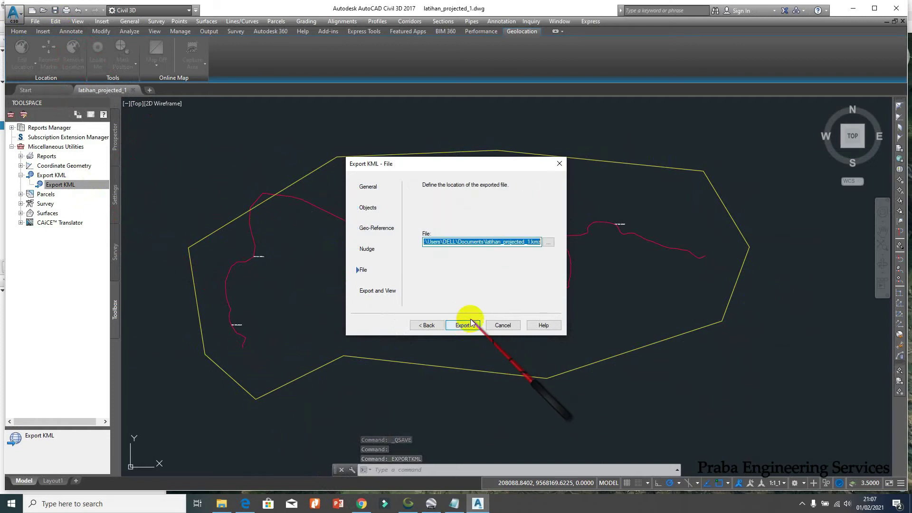
pyautogui.click(464, 326)
pyautogui.click(479, 271)
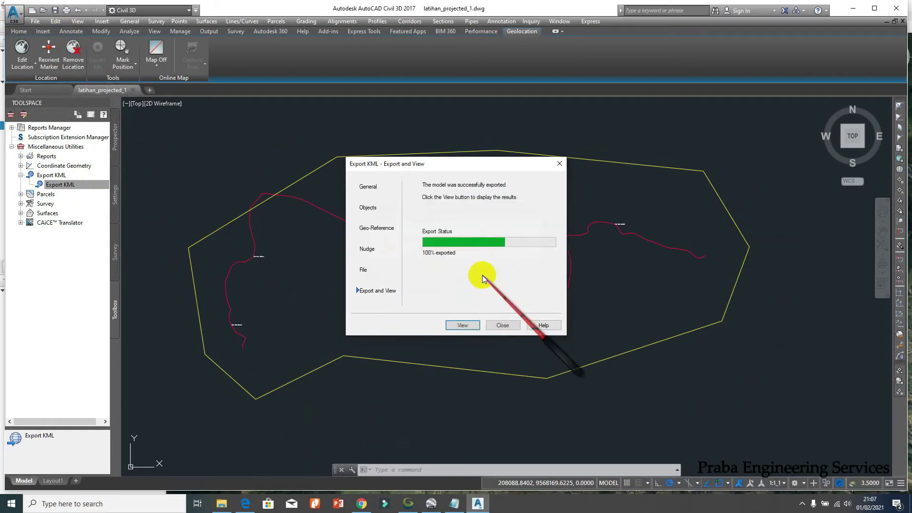
pyautogui.click(465, 325)
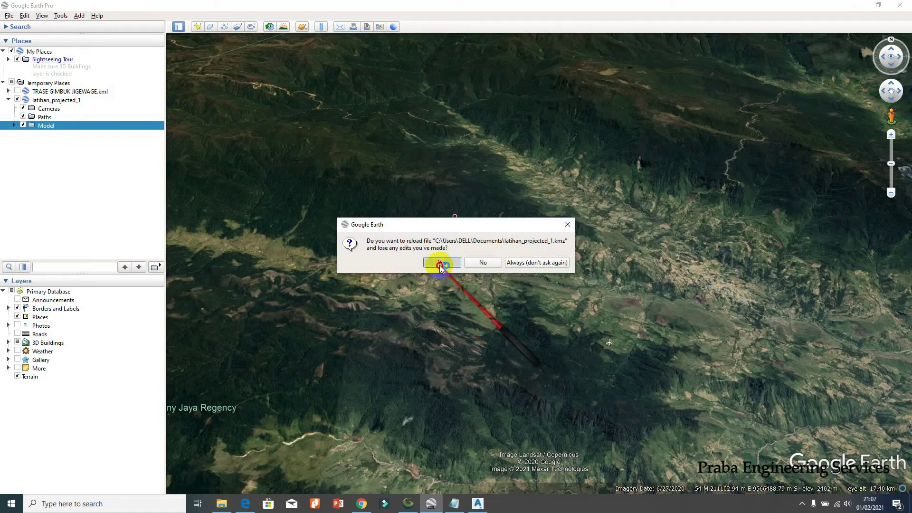
pyautogui.click(439, 264)
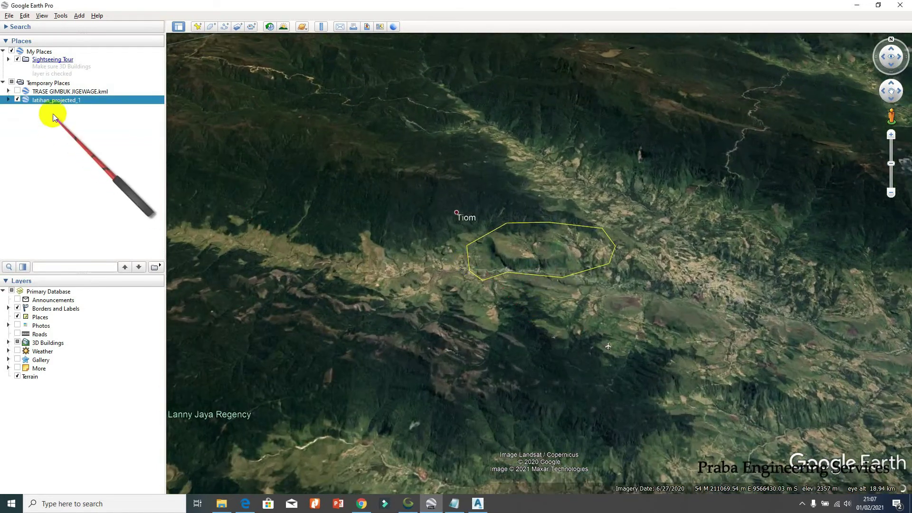
# - Show TRASE GIMBUK JIGEWAGE.kml together with the exported boundary and toggle both layers to compare their positions
pyautogui.click(18, 91)
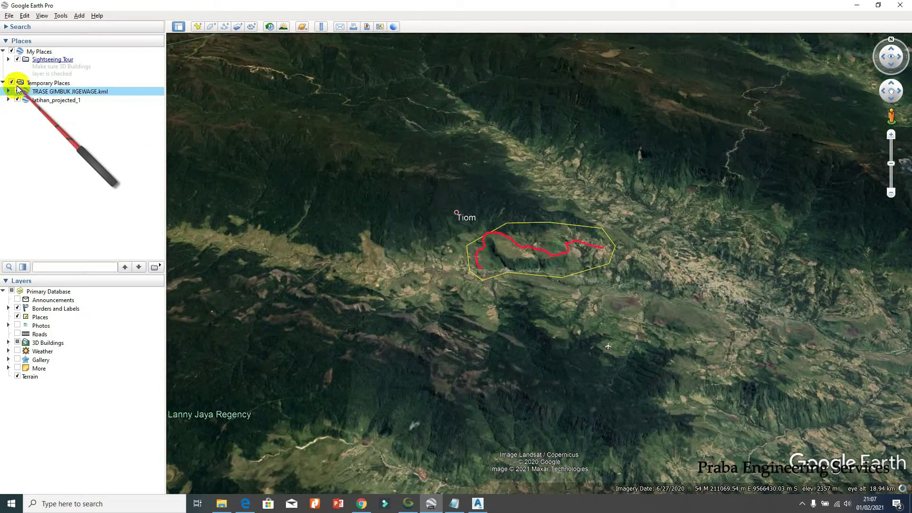
pyautogui.click(17, 100)
pyautogui.click(17, 91)
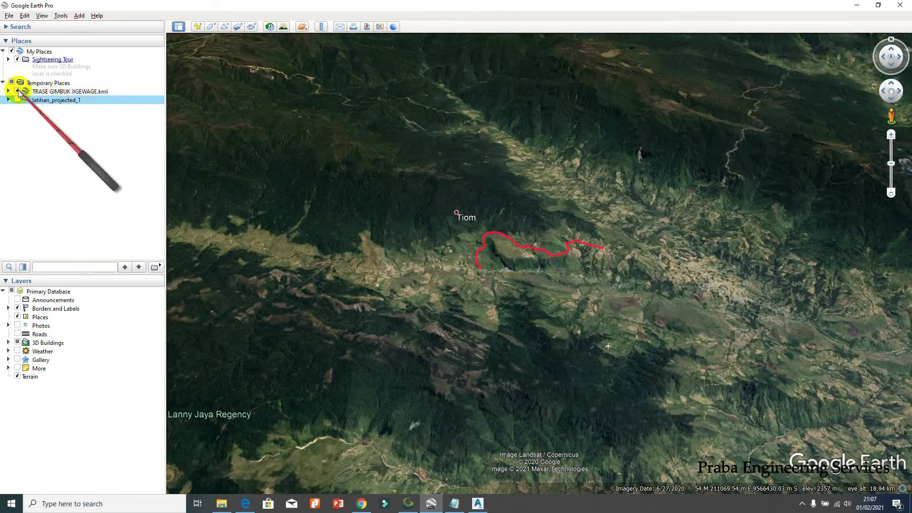
# - Switch to AutoCAD Civil 3D and erase the yellow boundary polyline around the route
pyautogui.click(479, 503)
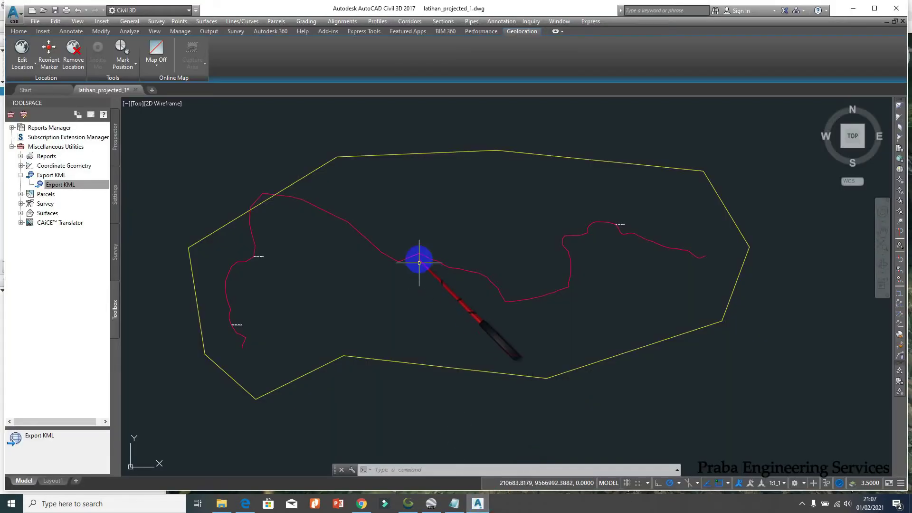
pyautogui.press('Escape')
pyautogui.press('Escape')
pyautogui.moveTo(315, 175); pyautogui.dragTo(296, 169)
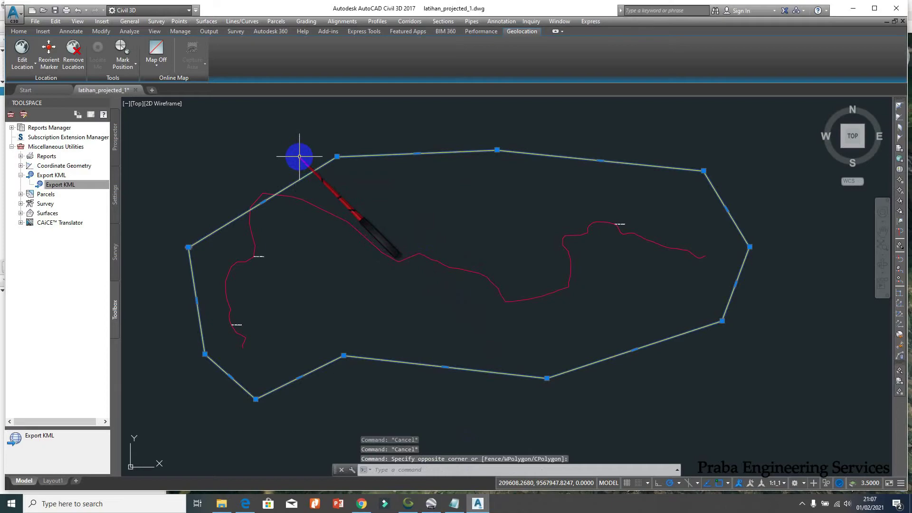
pyautogui.write('e')
pyautogui.press('Return')
pyautogui.click(407, 505)
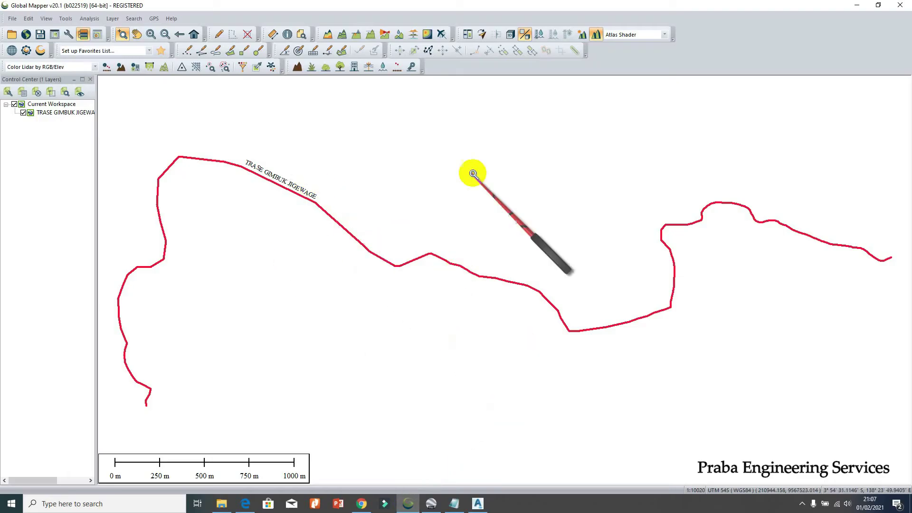
pyautogui.scroll(-3, 475, 200)
pyautogui.scroll(2, 452, 211)
pyautogui.click(230, 51)
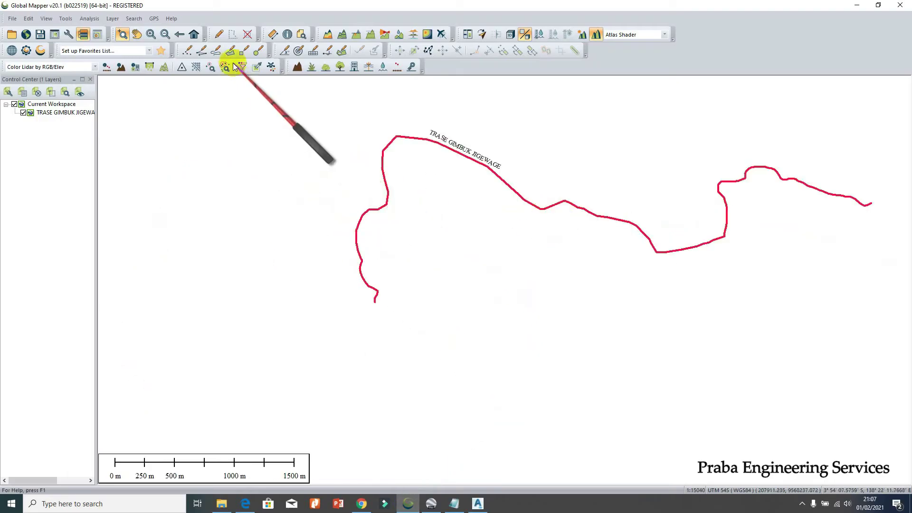
pyautogui.scroll(3, 370, 306)
pyautogui.click(370, 306)
pyautogui.click(357, 268)
pyautogui.click(336, 226)
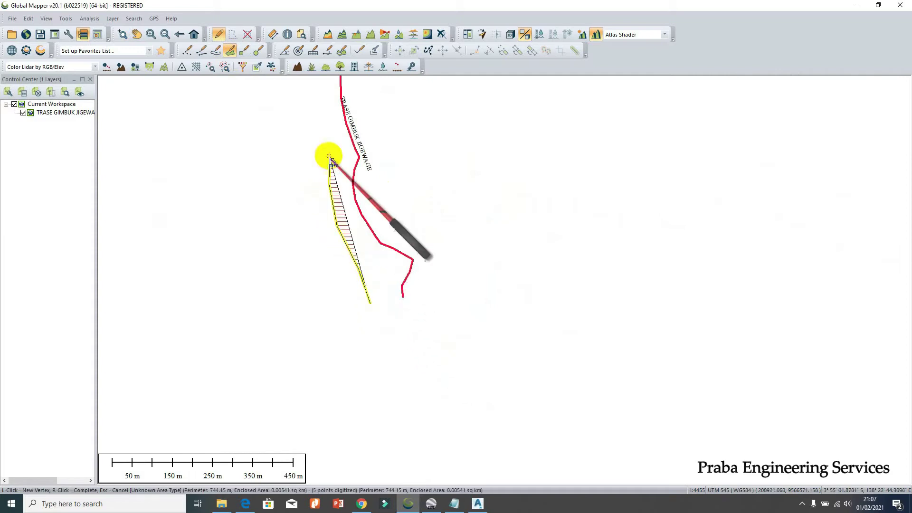
pyautogui.click(328, 151)
pyautogui.click(397, 141)
pyautogui.press('Escape')
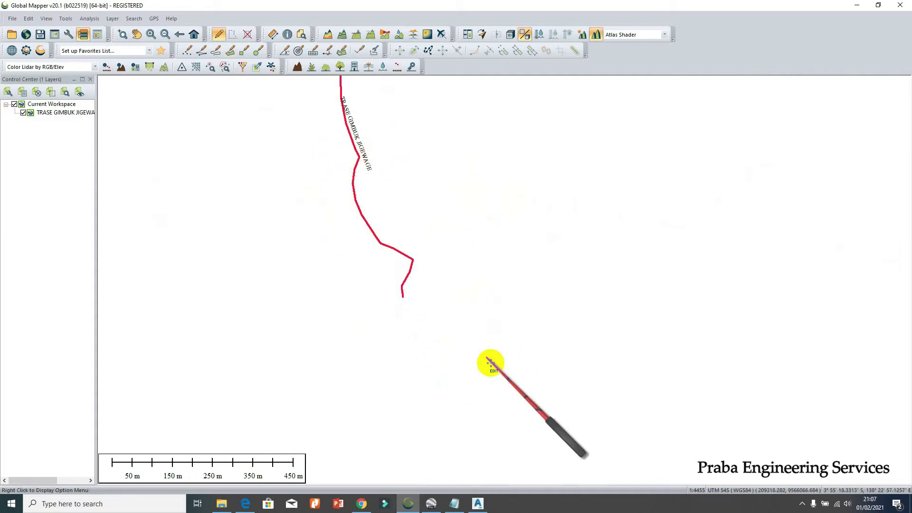
# - Switch to AutoCAD Civil 3D and try to join all the route's polyline segments into one
pyautogui.click(477, 503)
pyautogui.write('join')
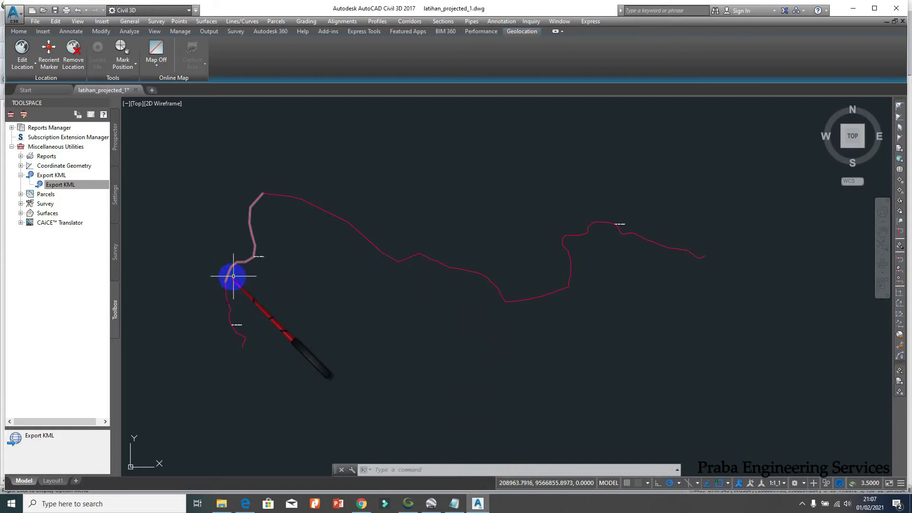
pyautogui.press('Return')
pyautogui.click(180, 125)
pyautogui.click(712, 358)
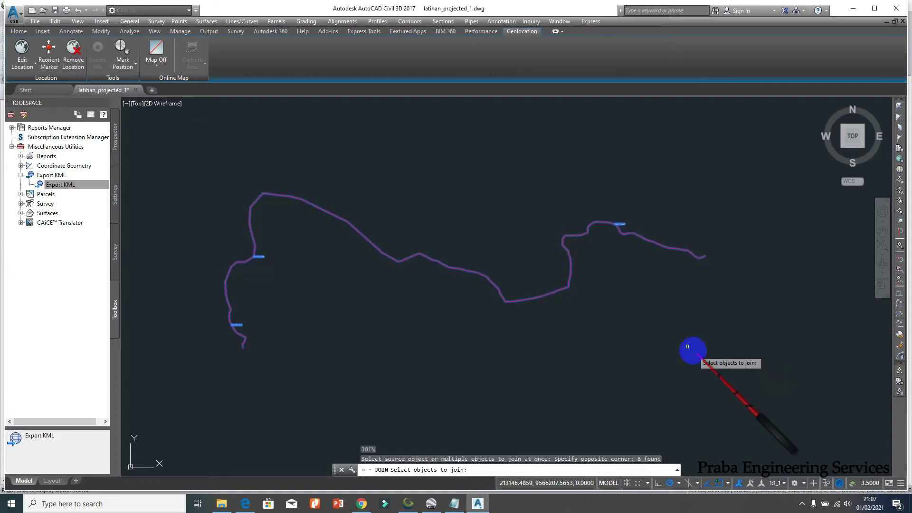
pyautogui.press('Return')
pyautogui.press('Escape')
# - Offset the long eastern polyline of the route by 100 toward its north side
pyautogui.write('o')
pyautogui.press('Return')
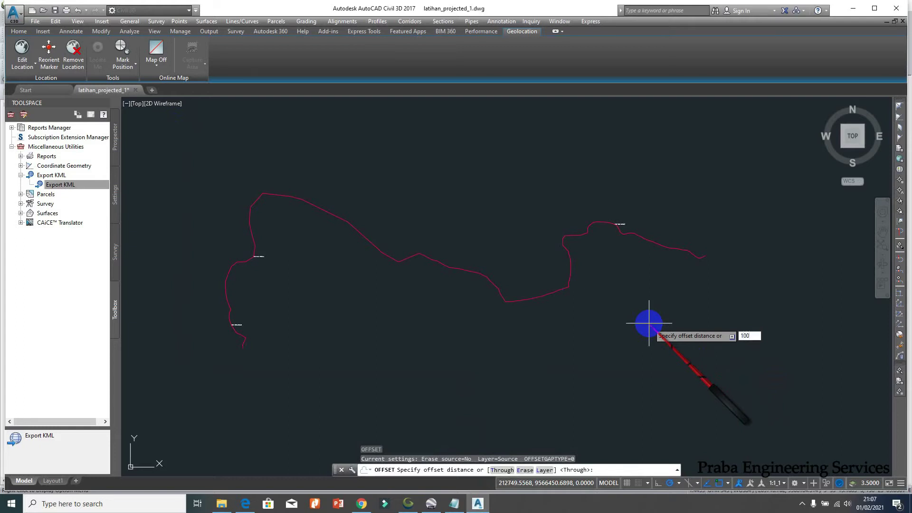
pyautogui.write('100')
pyautogui.press('Return')
pyautogui.click(499, 291)
pyautogui.click(500, 239)
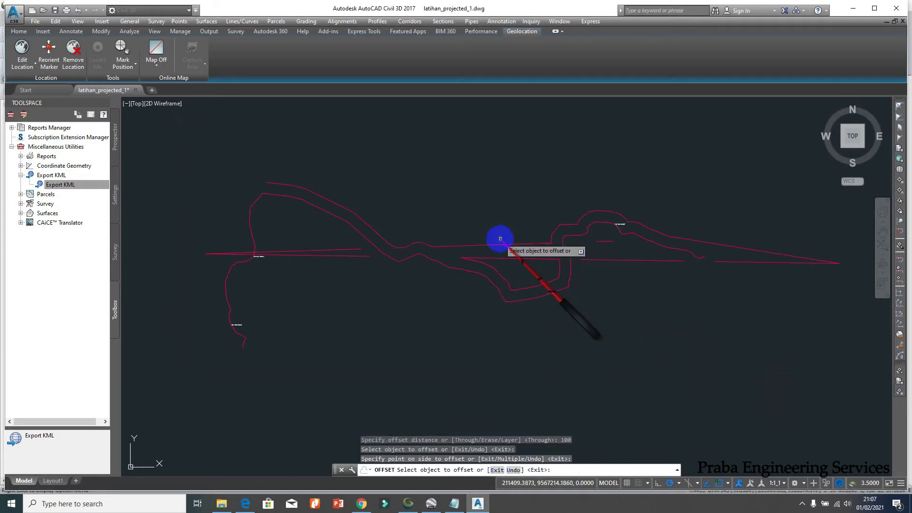
# - Offset the western route segments by 100 to both sides and the long eastern polyline to its south side
pyautogui.click(251, 232)
pyautogui.click(224, 234)
pyautogui.click(250, 247)
pyautogui.click(260, 259)
pyautogui.click(240, 260)
pyautogui.click(278, 289)
pyautogui.click(346, 221)
pyautogui.click(337, 291)
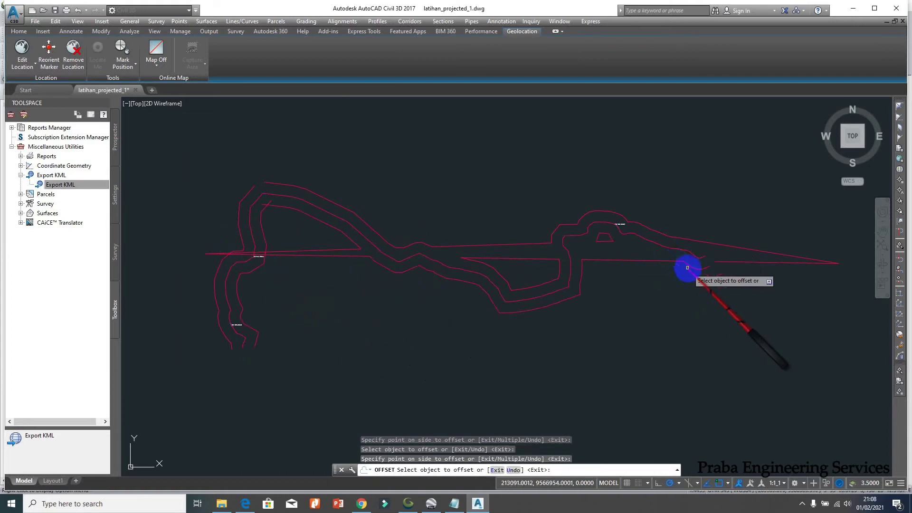
pyautogui.press('Escape')
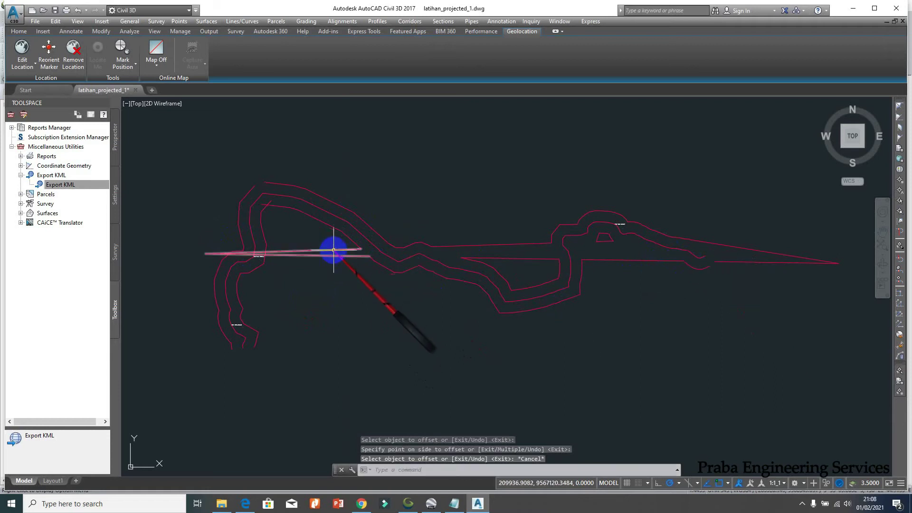
# - Draw a polyline tracing the outer western and northern offset line, from beyond the route's southwestern end to its eastern end
pyautogui.scroll(3, 265, 340)
pyautogui.scroll(-3, 285, 340)
pyautogui.scroll(4, 270, 354)
pyautogui.write('l')
pyautogui.press('Return')
pyautogui.click(271, 400)
pyautogui.scroll(5, 266, 342)
pyautogui.scroll(-1, 251, 311)
pyautogui.click(230, 305)
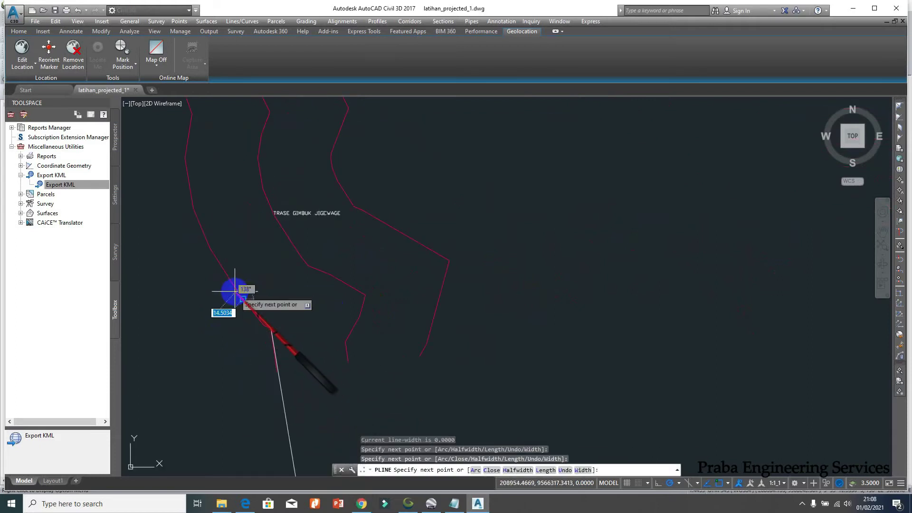
pyautogui.click(198, 239)
pyautogui.scroll(-3, 209, 266)
pyautogui.click(223, 268)
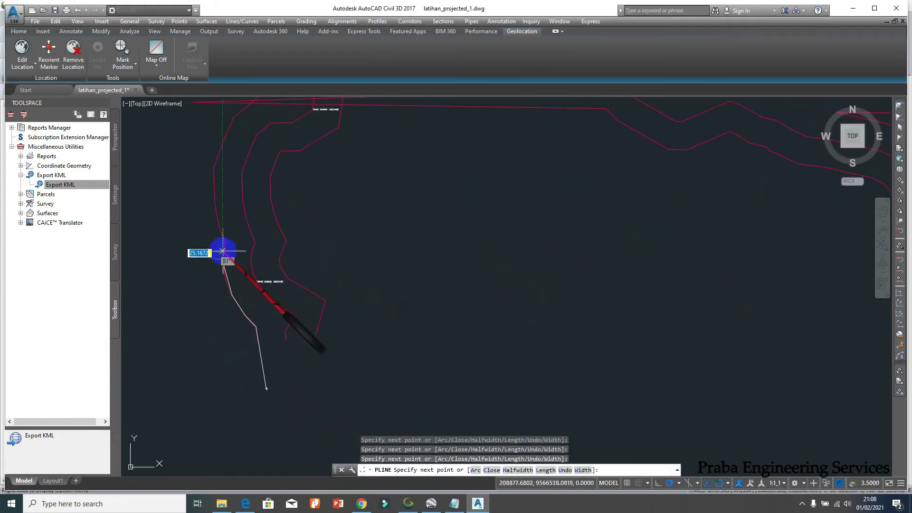
pyautogui.scroll(-4, 224, 242)
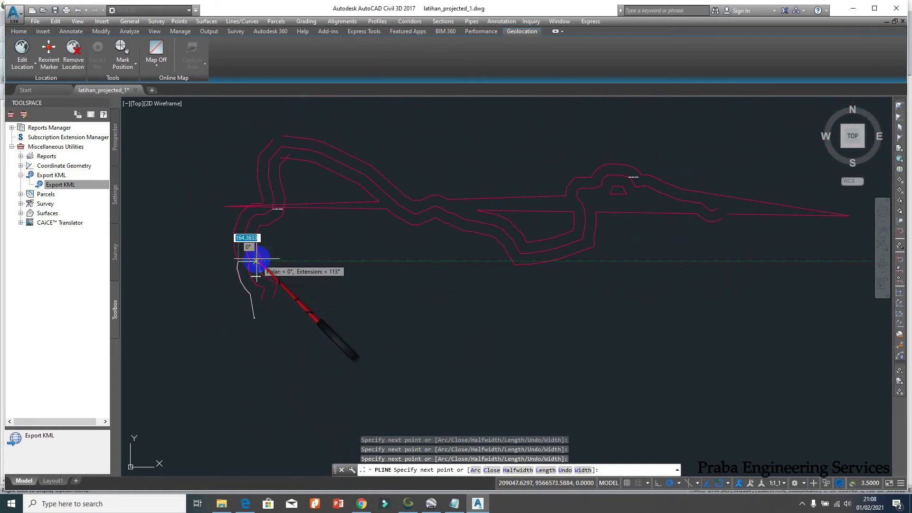
pyautogui.scroll(4, 233, 248)
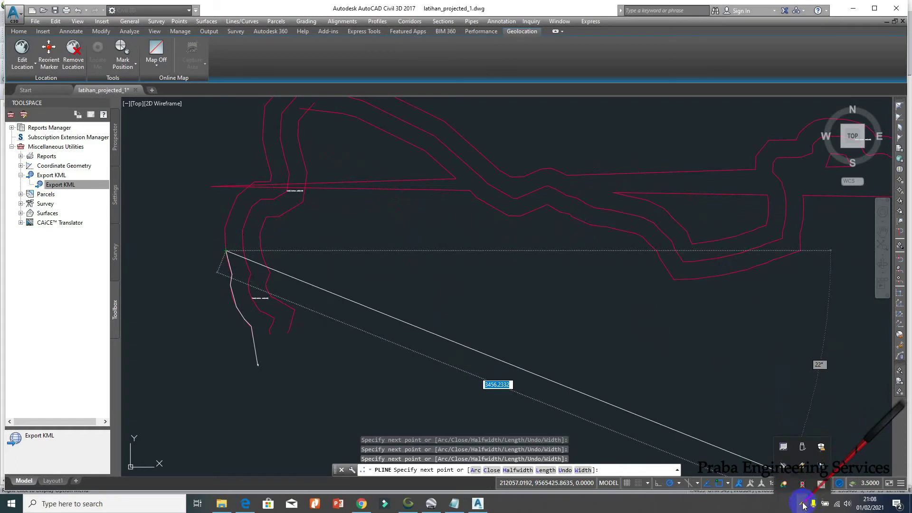
pyautogui.press('Escape')
pyautogui.scroll(-5, 458, 372)
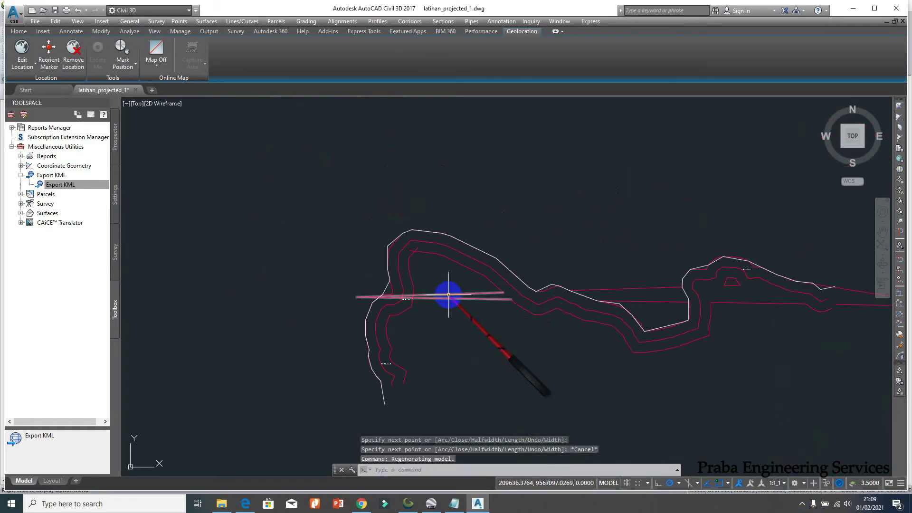
pyautogui.scroll(-4, 394, 174)
pyautogui.scroll(6, 382, 205)
pyautogui.write('o')
pyautogui.press('Return')
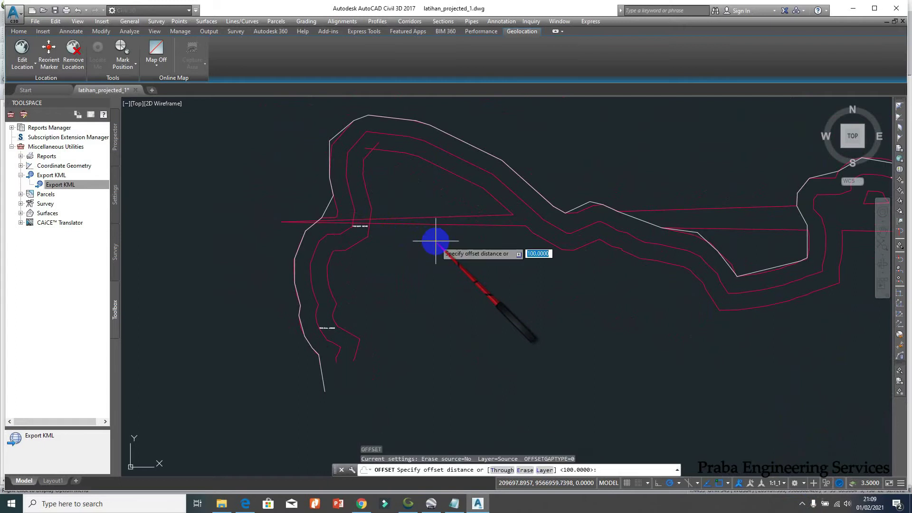
pyautogui.write('100')
pyautogui.press('Return')
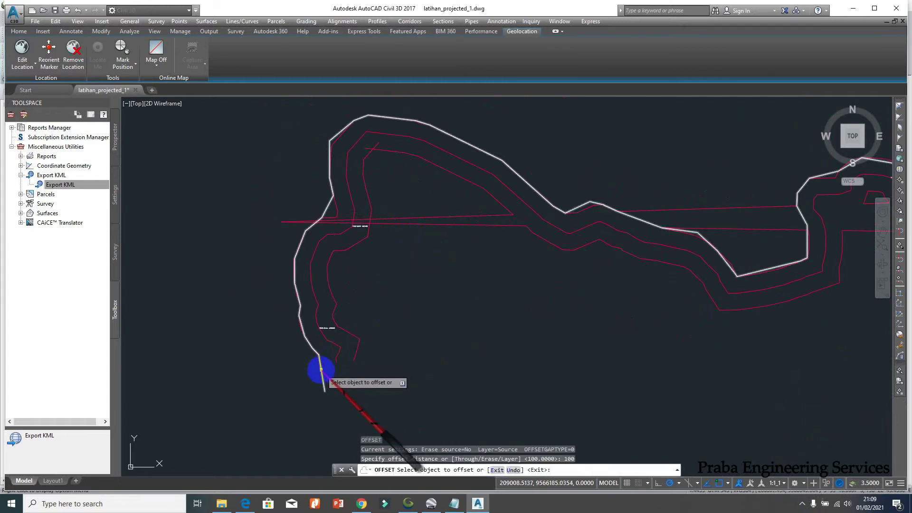
pyautogui.click(322, 371)
pyautogui.press('Escape')
pyautogui.press('Escape')
# - Offset the traced white polyline by 50 inward, toward the route
pyautogui.write('o')
pyautogui.press('Return')
pyautogui.write('50')
pyautogui.press('Return')
pyautogui.scroll(2, 322, 383)
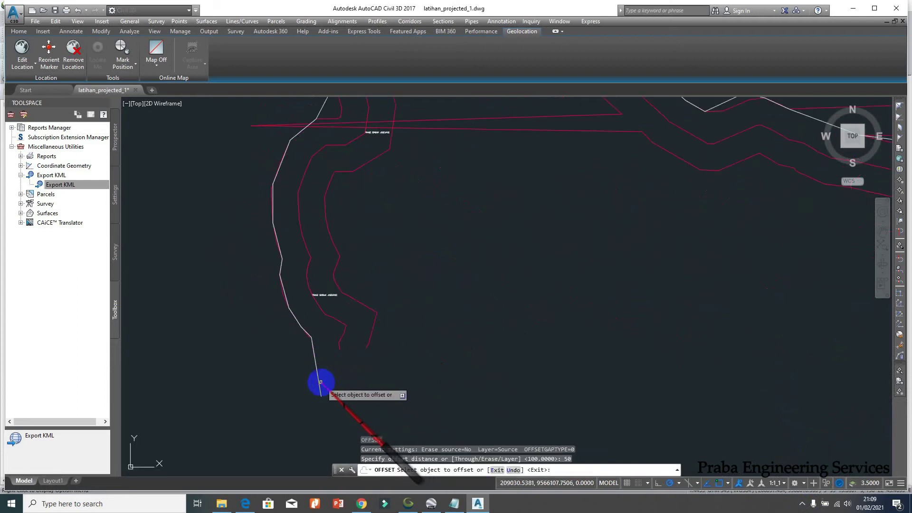
pyautogui.click(318, 381)
pyautogui.click(330, 374)
pyautogui.press('Escape')
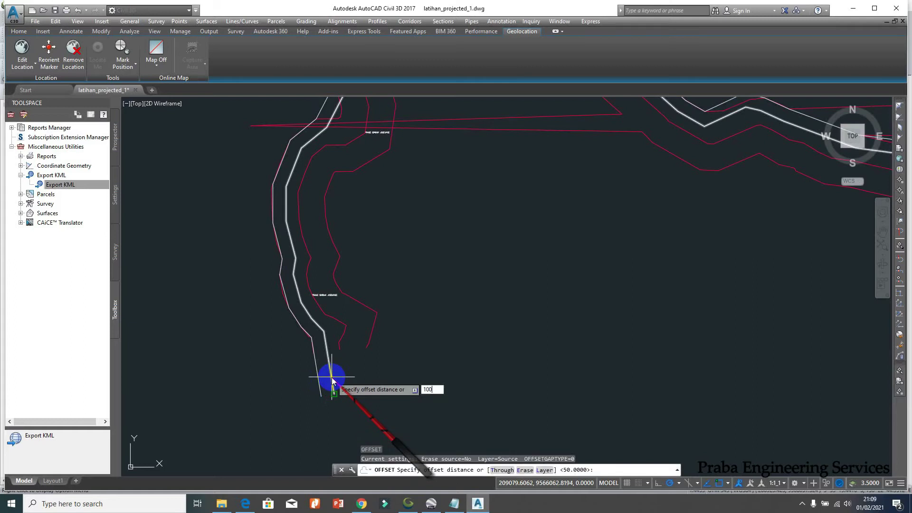
# - Offset the new inner polyline by 100 across the route to its other side
pyautogui.press('Return')
pyautogui.click(332, 378)
pyautogui.click(387, 373)
pyautogui.press('Escape')
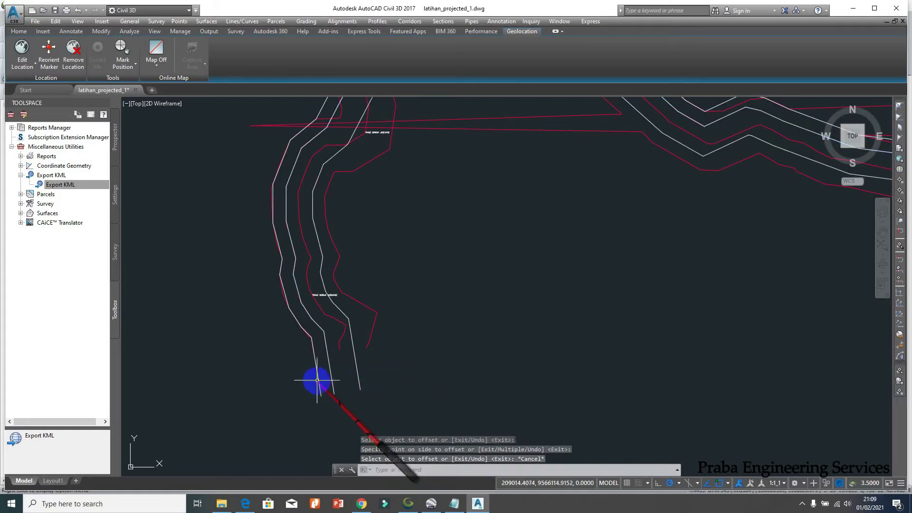
# - Erase the outermost traced polyline and the old red offset lines beside the western part of the route
pyautogui.click(316, 380)
pyautogui.write('E')
pyautogui.press('Return')
pyautogui.click(310, 334)
pyautogui.scroll(-3, 370, 316)
pyautogui.scroll(3, 368, 257)
pyautogui.press('Delete')
pyautogui.click(379, 258)
pyautogui.press('Delete')
# - Erase the remaining red offset lines north and south of the route, including the leftover loops along its eastern half
pyautogui.click(552, 221)
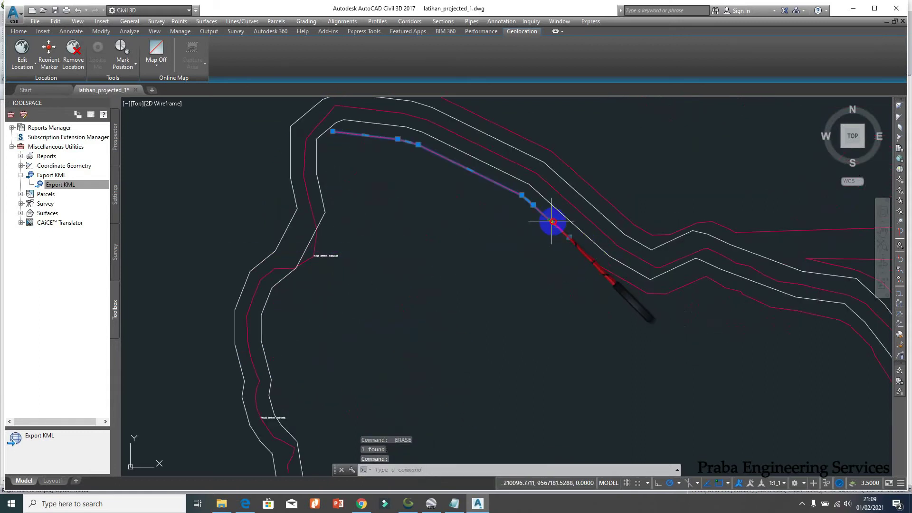
pyautogui.scroll(-4, 344, 236)
pyautogui.press('Delete')
pyautogui.scroll(2, 433, 191)
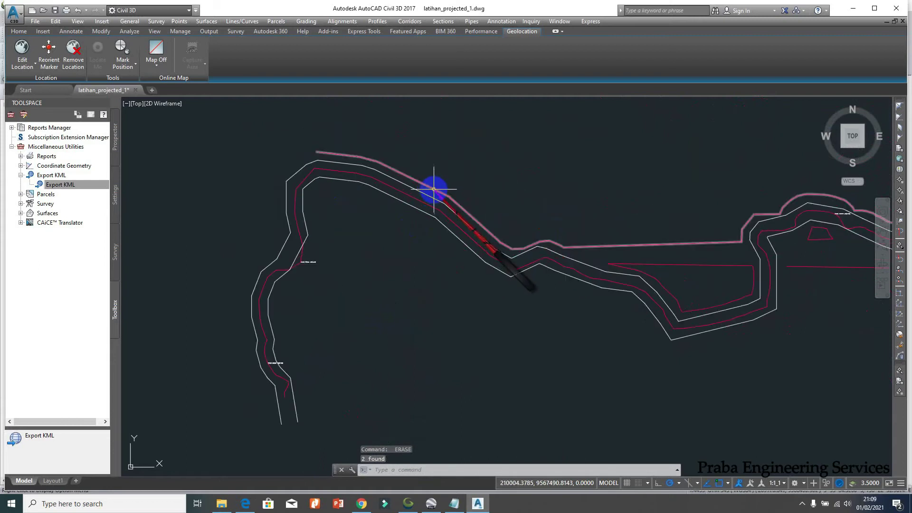
pyautogui.scroll(4, 671, 246)
pyautogui.click(594, 285)
pyautogui.click(534, 194)
pyautogui.press('Delete')
# - Stretch the southern boundary's vertex near the western bend's route label outward so the boundary clears the red route
pyautogui.scroll(-5, 634, 167)
pyautogui.scroll(3, 448, 193)
pyautogui.scroll(-3, 421, 214)
pyautogui.scroll(3, 464, 244)
pyautogui.scroll(-3, 463, 264)
pyautogui.scroll(4, 463, 263)
pyautogui.click(438, 184)
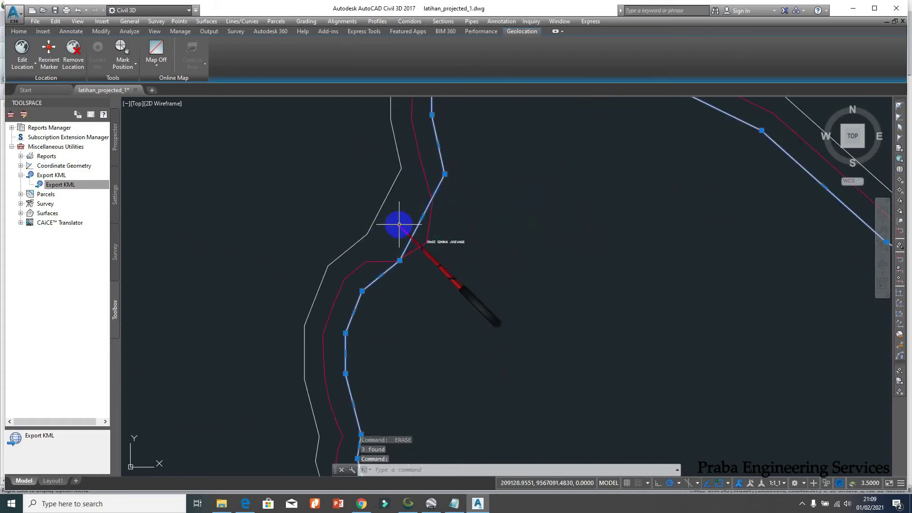
pyautogui.scroll(-3, 397, 213)
pyautogui.scroll(3, 386, 224)
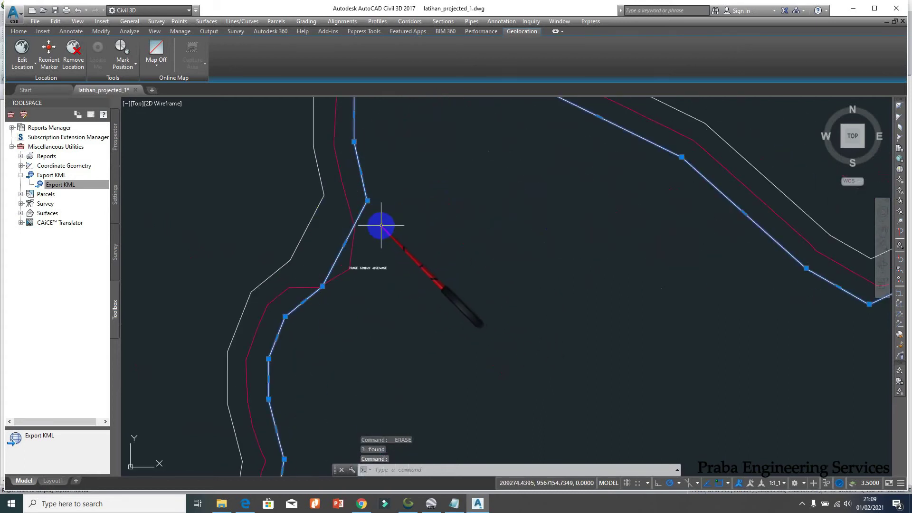
pyautogui.click(323, 286)
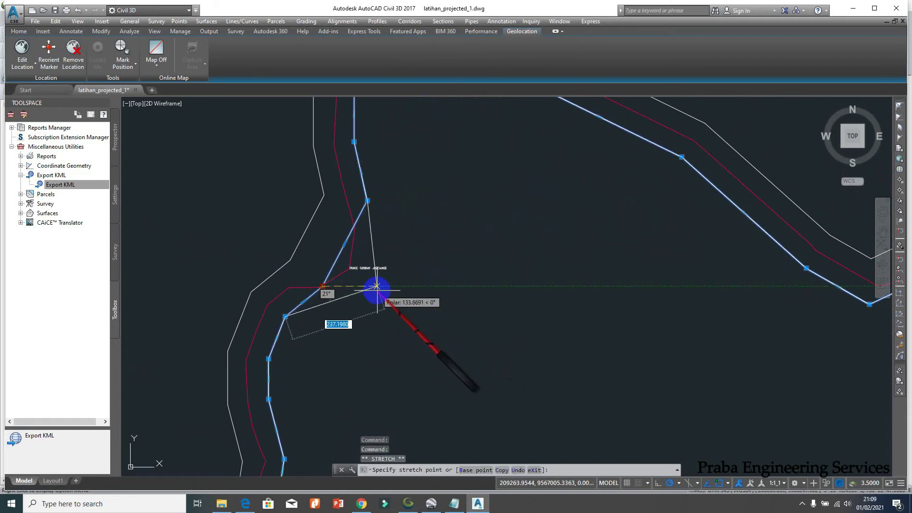
pyautogui.scroll(-3, 427, 282)
# - Move the closely spaced vertices at the southern boundary's mid-route peak to reshape it around the route
pyautogui.scroll(6, 504, 295)
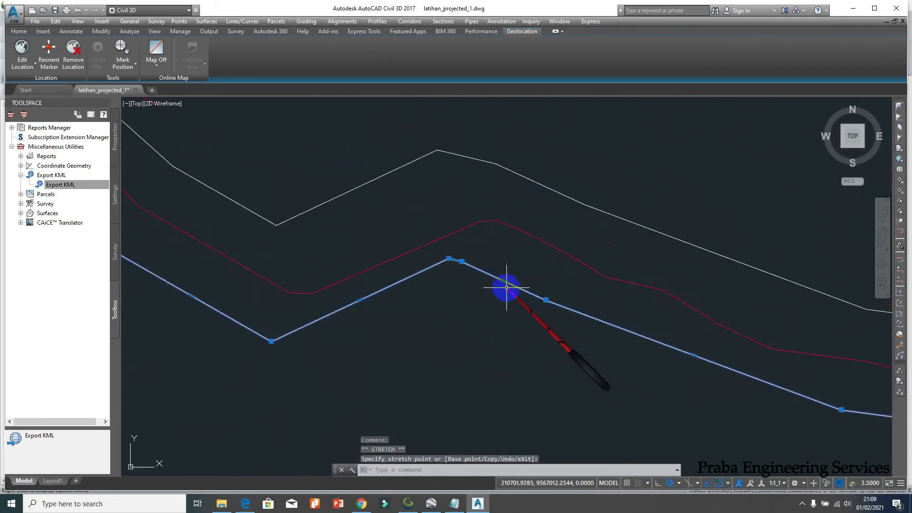
pyautogui.click(413, 301)
pyautogui.click(445, 255)
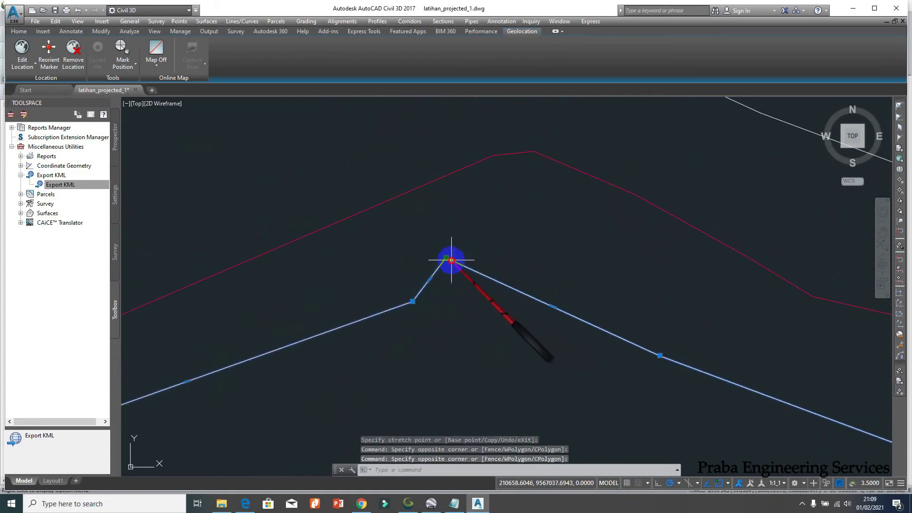
pyautogui.click(463, 265)
pyautogui.scroll(-8, 564, 246)
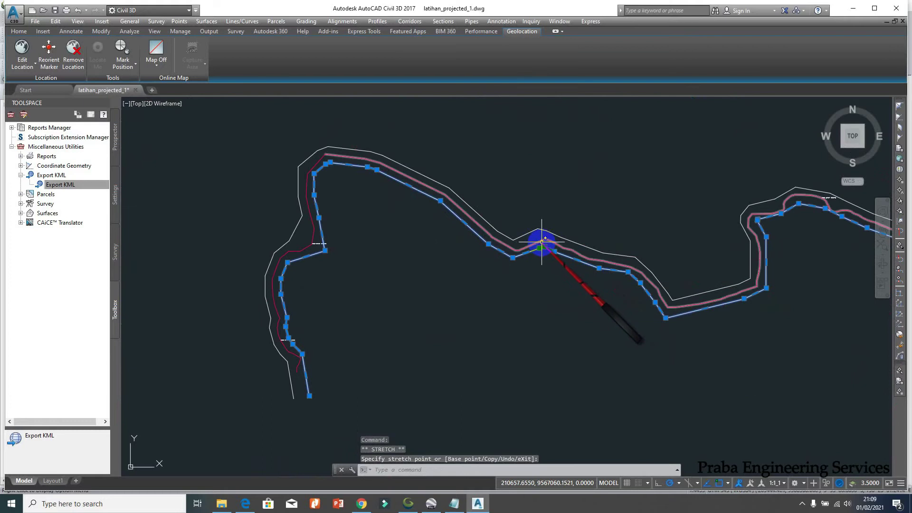
# - Stretch the southern boundary's vertices around the northeastern bend outward, away from the winding red route
pyautogui.scroll(5, 541, 283)
pyautogui.scroll(-6, 668, 277)
pyautogui.scroll(4, 523, 299)
pyautogui.scroll(3, 516, 277)
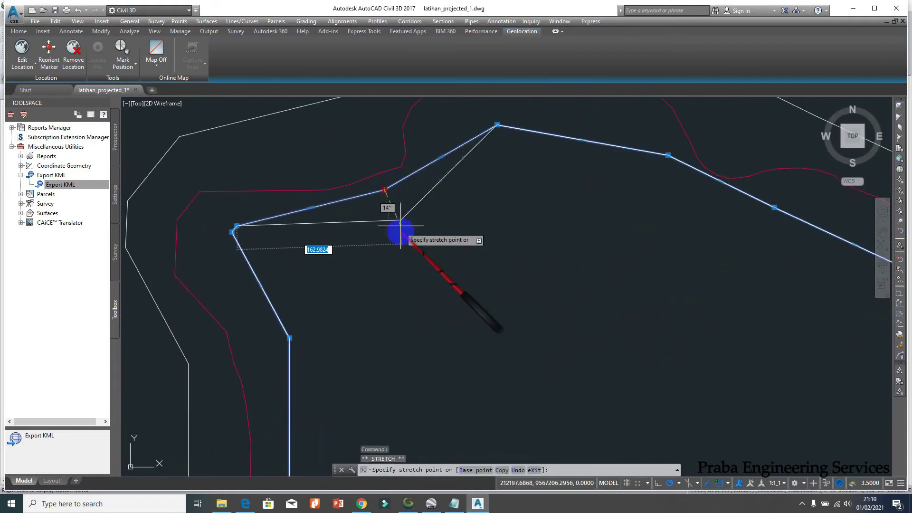
pyautogui.click(407, 243)
pyautogui.scroll(-5, 362, 269)
pyautogui.scroll(5, 464, 236)
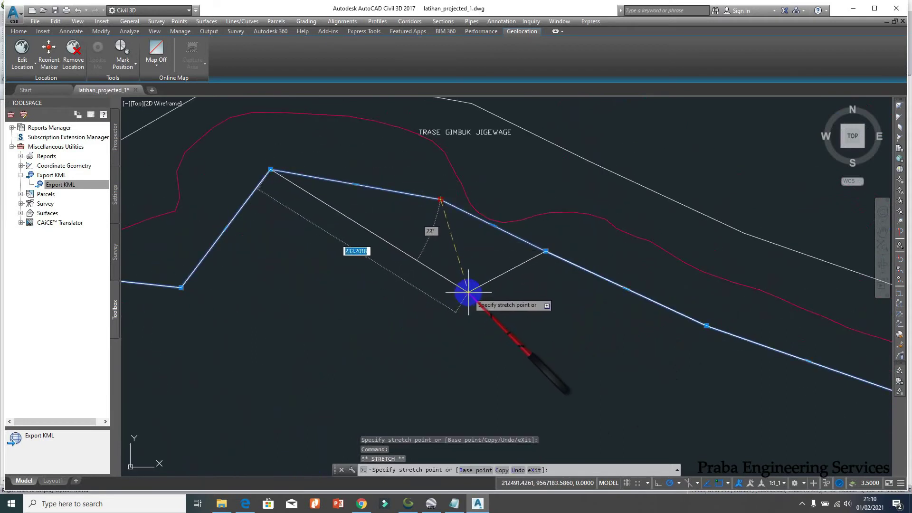
pyautogui.click(469, 292)
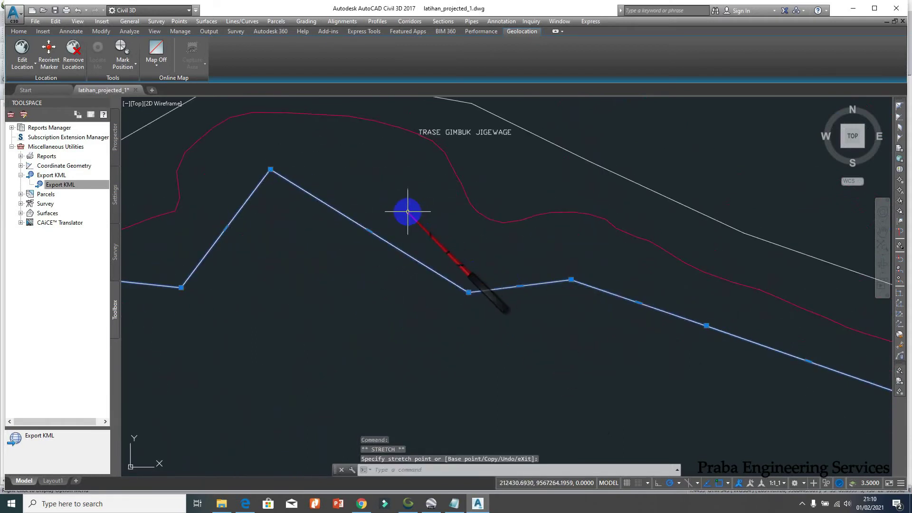
pyautogui.scroll(-2, 356, 193)
pyautogui.press('Escape')
# - Erase the leftover line near the eastern end of the route
pyautogui.scroll(-3, 325, 174)
pyautogui.scroll(3, 418, 230)
pyautogui.click(389, 252)
pyautogui.click(417, 261)
pyautogui.write('e')
pyautogui.press('Return')
# - Draw a polyline connecting the endpoints of the two boundary lines at the route's eastern end
pyautogui.scroll(2, 425, 212)
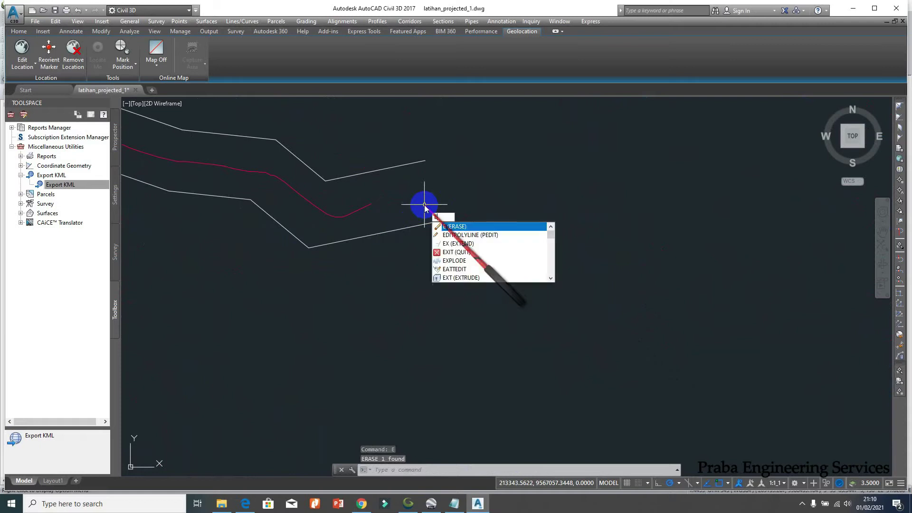
pyautogui.press('Return')
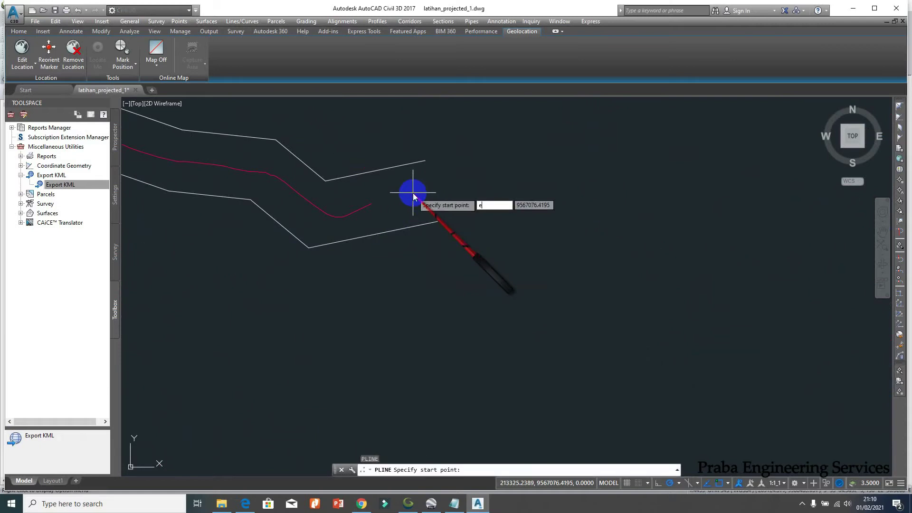
pyautogui.write('end')
pyautogui.press('Return')
pyautogui.click(425, 160)
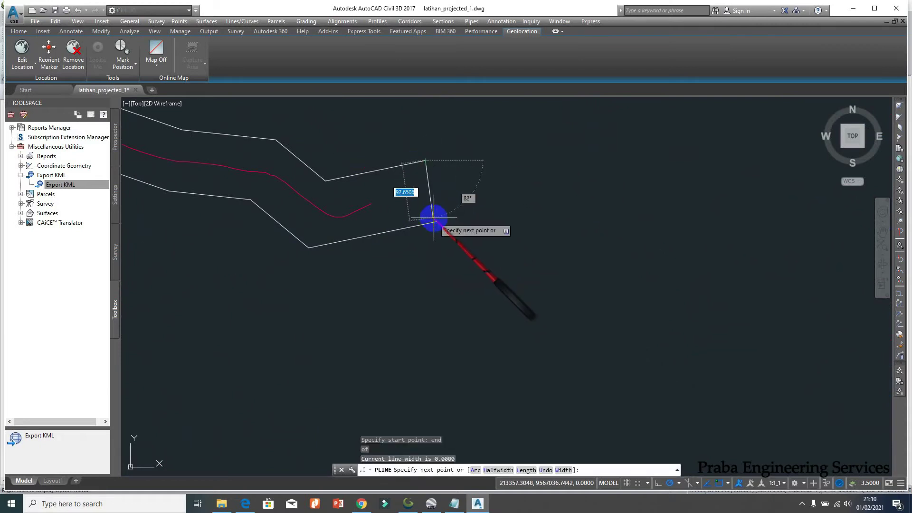
pyautogui.click(438, 222)
pyautogui.press('Return')
# - Join the northern boundary, the southern boundary and the eastern connecting segment into one polyline
pyautogui.write('j')
pyautogui.press('Return')
pyautogui.click(472, 257)
pyautogui.scroll(-2, 472, 256)
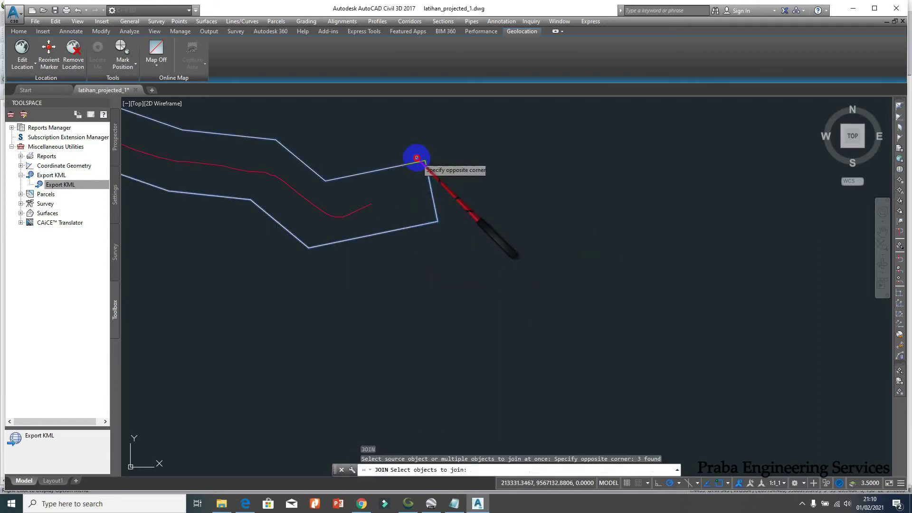
pyautogui.click(418, 157)
pyautogui.press('Return')
pyautogui.scroll(-5, 460, 205)
pyautogui.scroll(3, 441, 172)
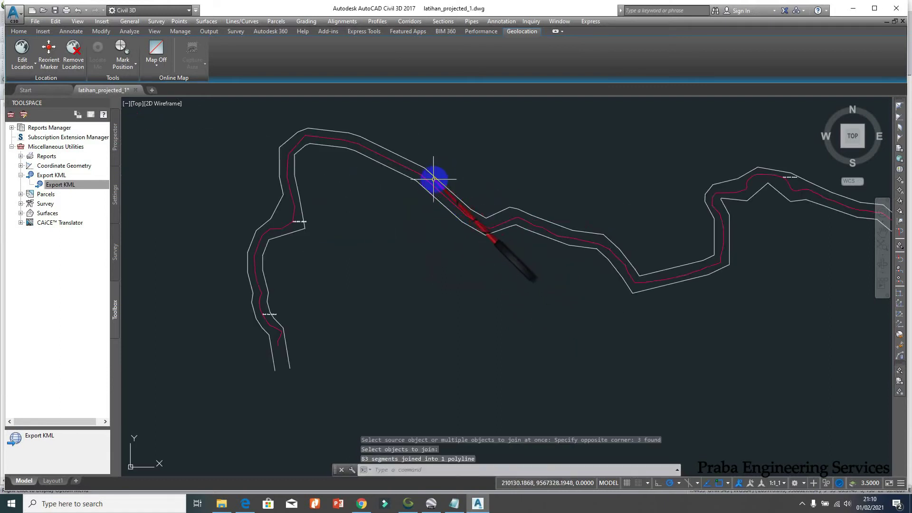
pyautogui.click(433, 174)
pyautogui.scroll(-3, 392, 218)
pyautogui.scroll(6, 320, 244)
pyautogui.press('Escape')
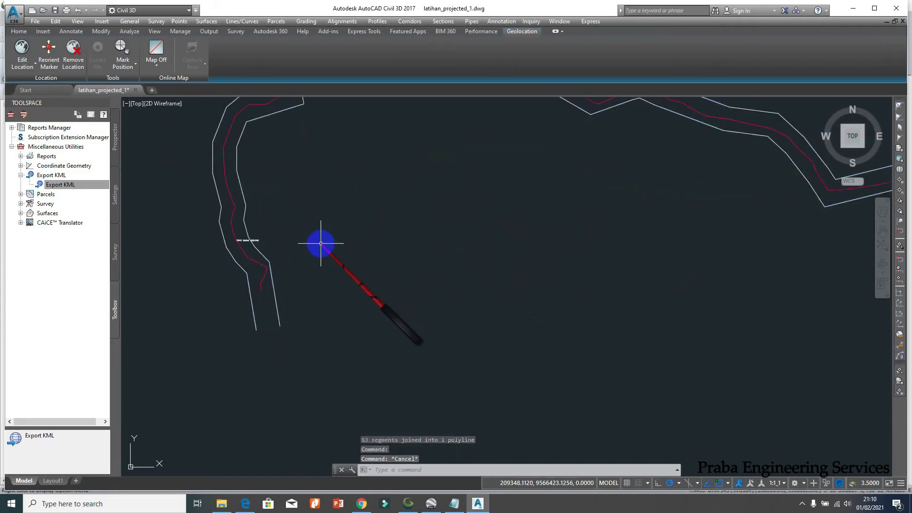
# - Close the joined boundary polyline at its open southwestern end with polyline editing
pyautogui.write('pedit')
pyautogui.press('Return')
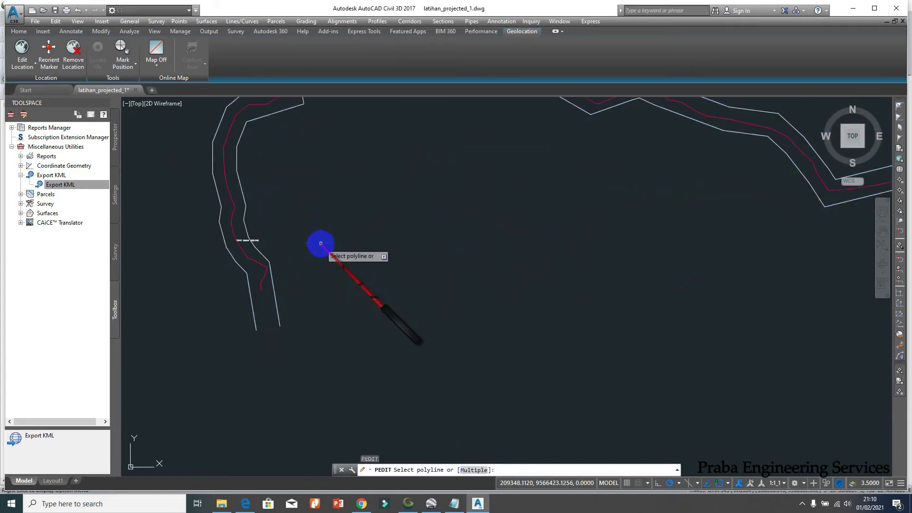
pyautogui.click(271, 295)
pyautogui.write('c')
pyautogui.press('Return')
pyautogui.press('Escape')
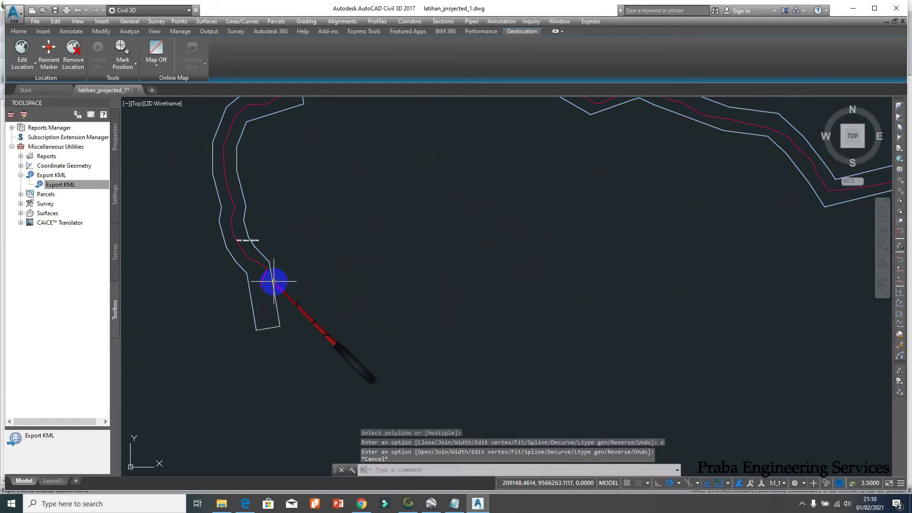
# - Stretch the boundary's inner vertices at the southwestern end away from the route and save the drawing
pyautogui.click(275, 285)
pyautogui.press('Escape')
pyautogui.click(270, 278)
pyautogui.scroll(5, 271, 278)
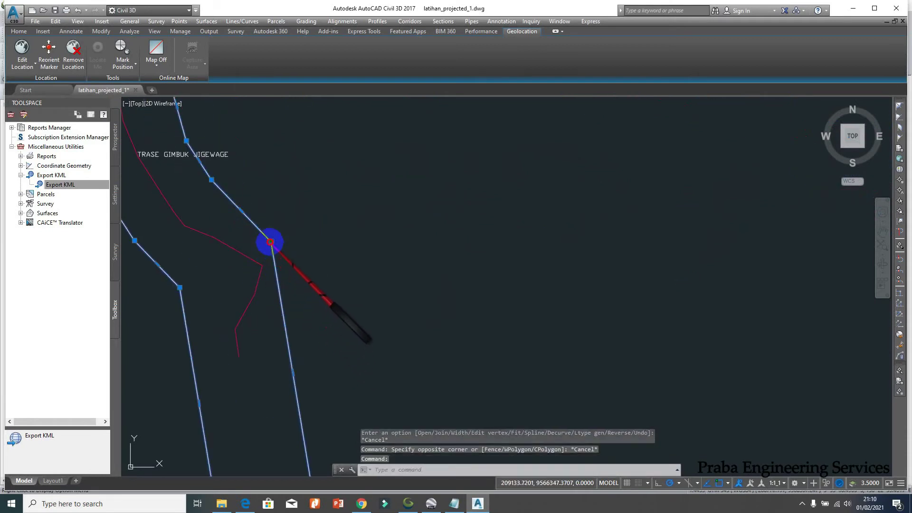
pyautogui.click(270, 242)
pyautogui.scroll(-4, 313, 237)
pyautogui.press('Escape')
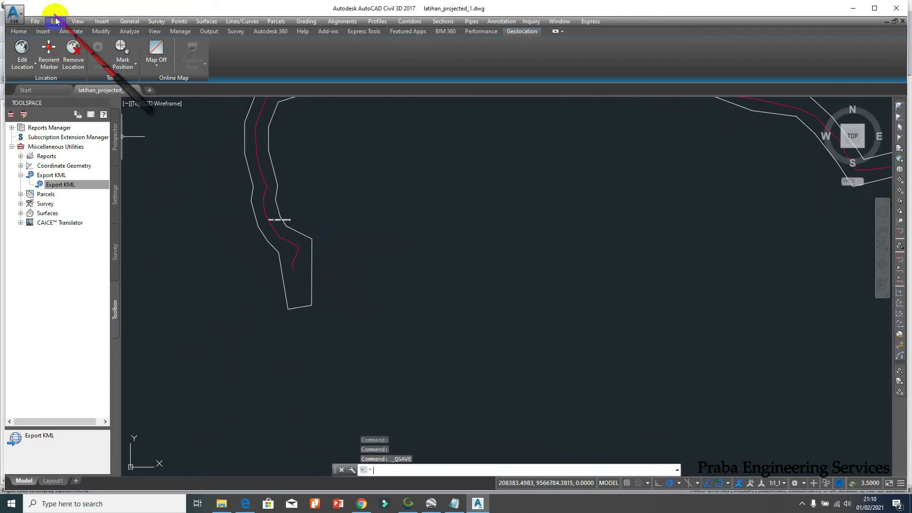
# - Export the drawing to KML with the Export KML utility and view the result in Google Earth
pyautogui.rightClick(85, 185)
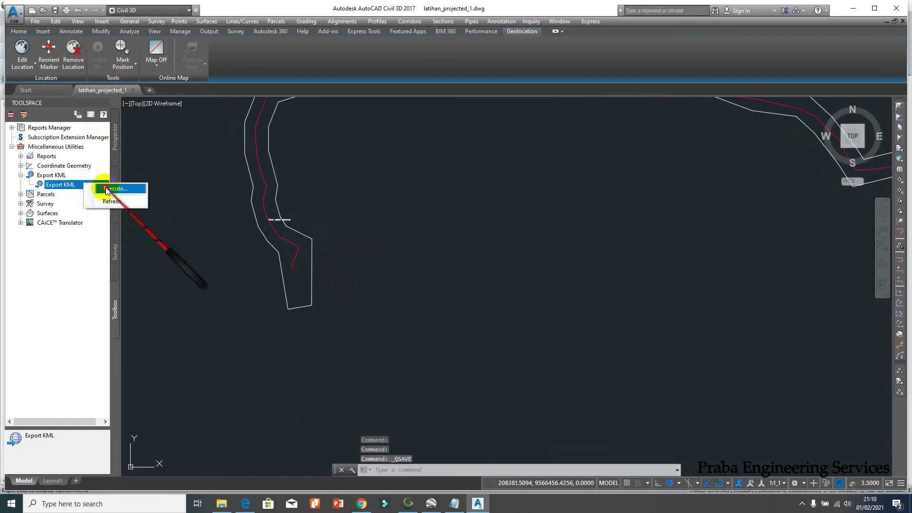
pyautogui.click(116, 188)
pyautogui.click(461, 326)
pyautogui.click(462, 326)
pyautogui.click(464, 326)
pyautogui.click(463, 325)
pyautogui.click(464, 325)
pyautogui.click(480, 273)
pyautogui.click(463, 326)
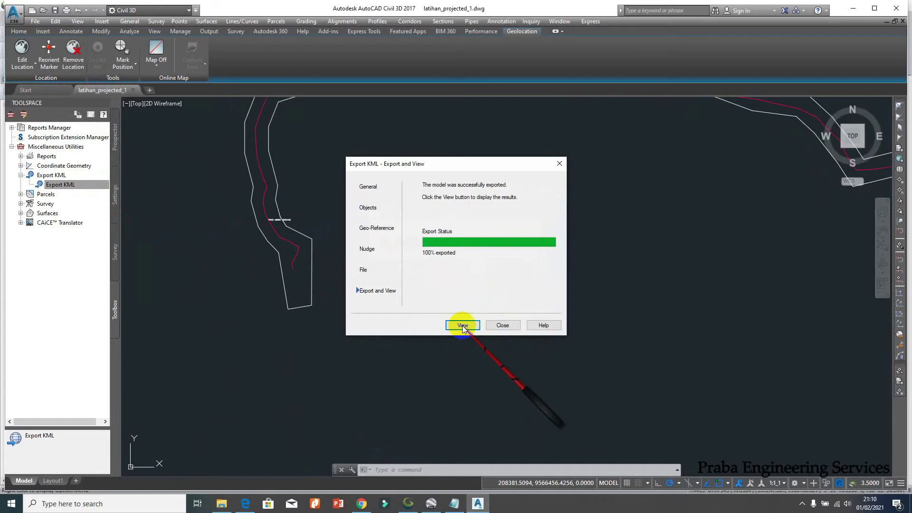
# - Fly to the exported latihan_projected_1 place in Google Earth and list its contents
pyautogui.click(443, 263)
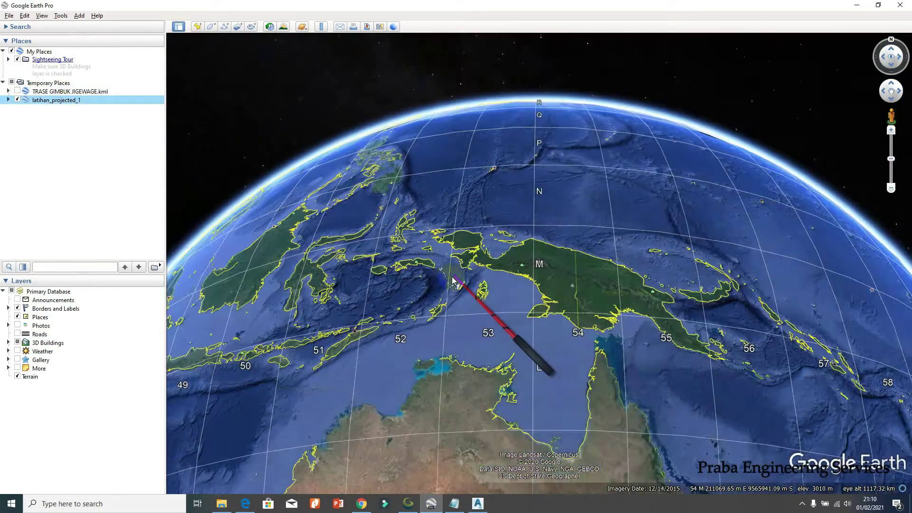
pyautogui.doubleClick(47, 101)
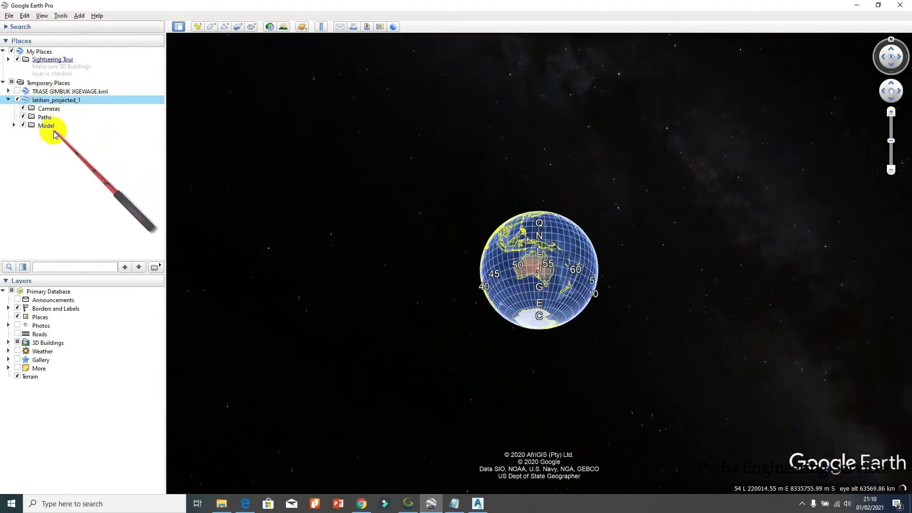
# - Fly to the Model folder of latihan_projected_1 in Google Earth to check the exported boundary on the terrain
pyautogui.doubleClick(46, 125)
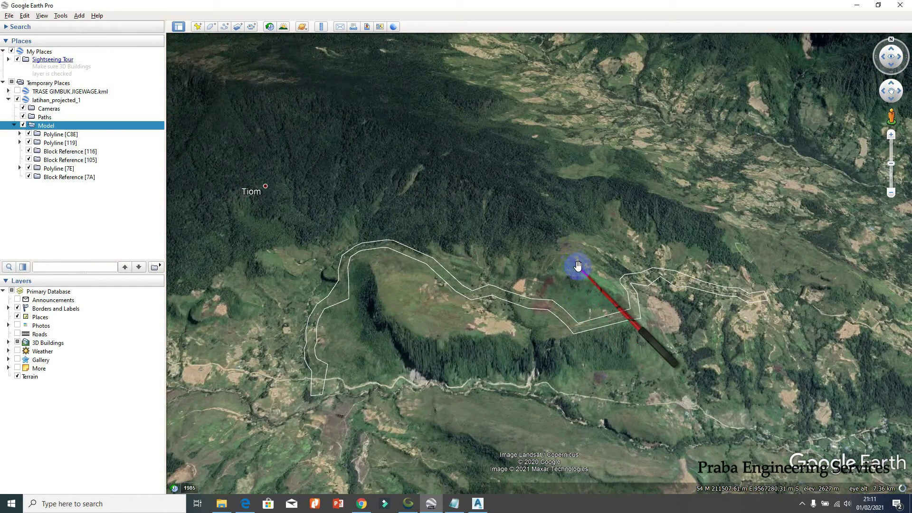
# - Switch to Civil 3D and save the boundary drawing as an AutoCAD 2013 DXF named latihan_projected_1.dxf
pyautogui.click(477, 503)
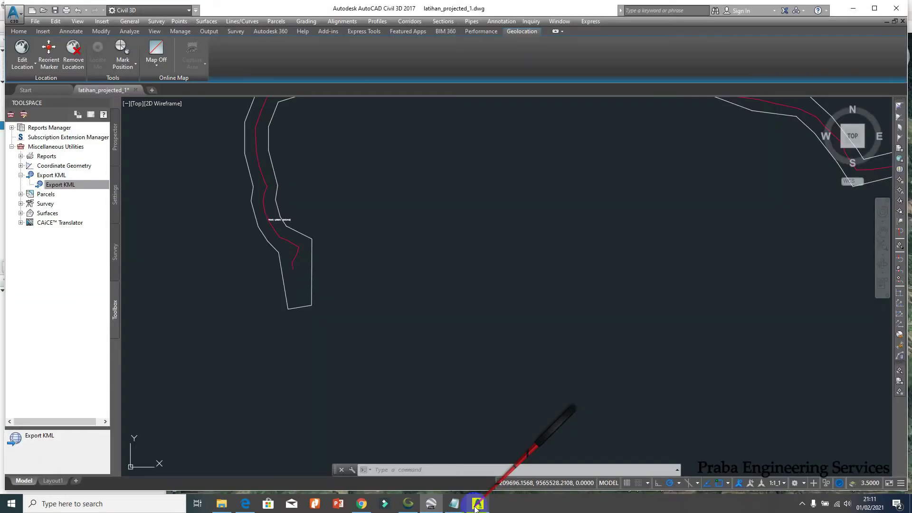
pyautogui.scroll(3, 421, 282)
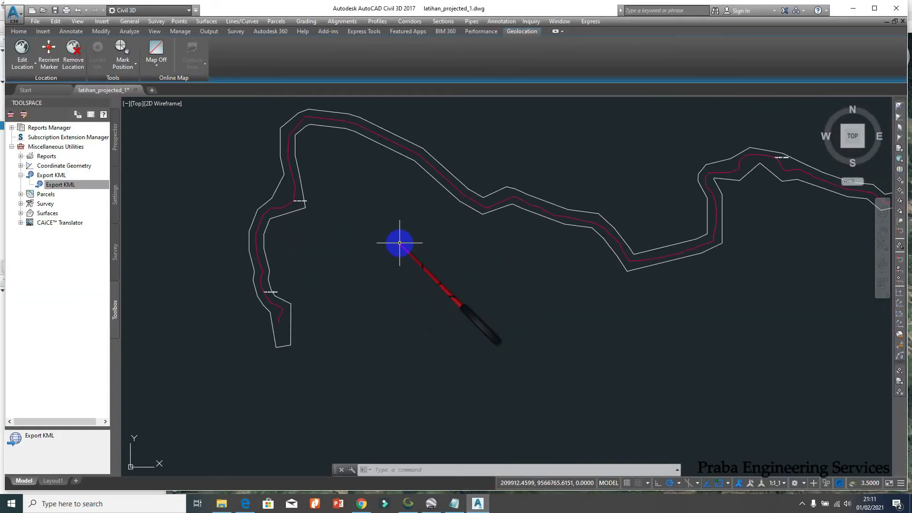
pyautogui.click(35, 22)
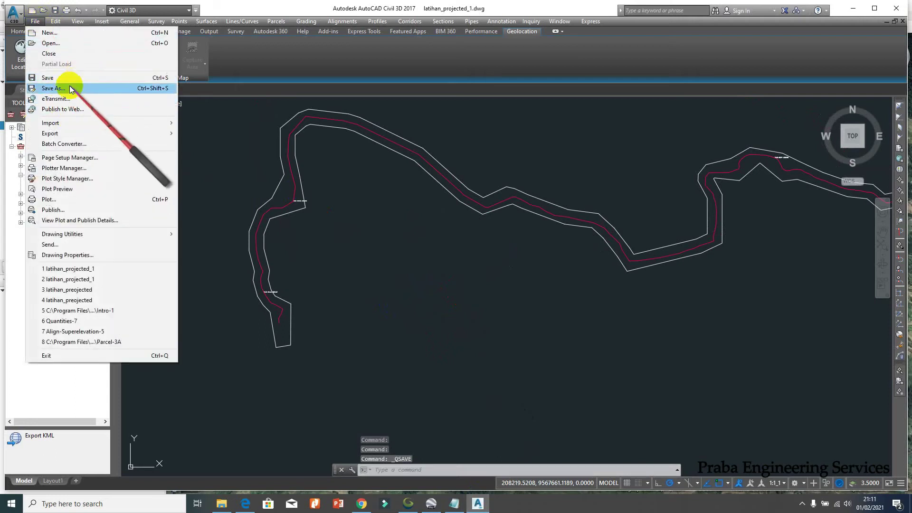
pyautogui.click(53, 87)
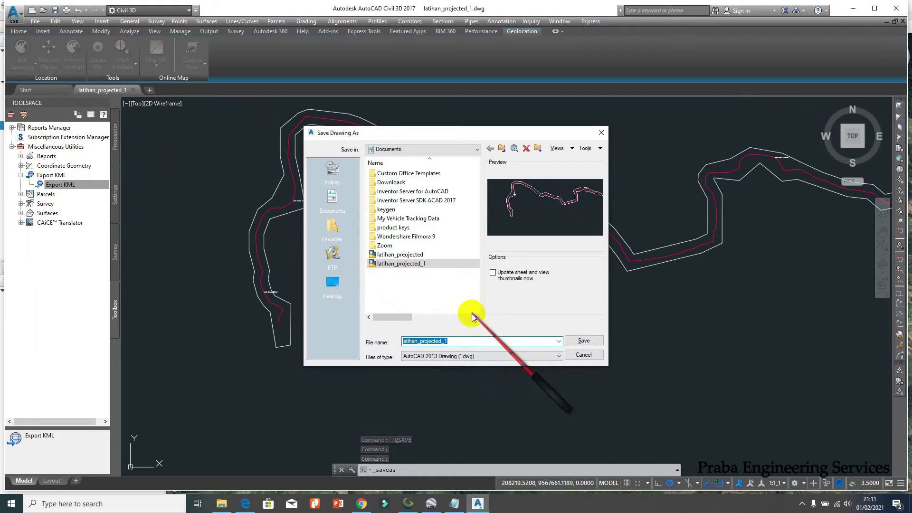
pyautogui.click(480, 357)
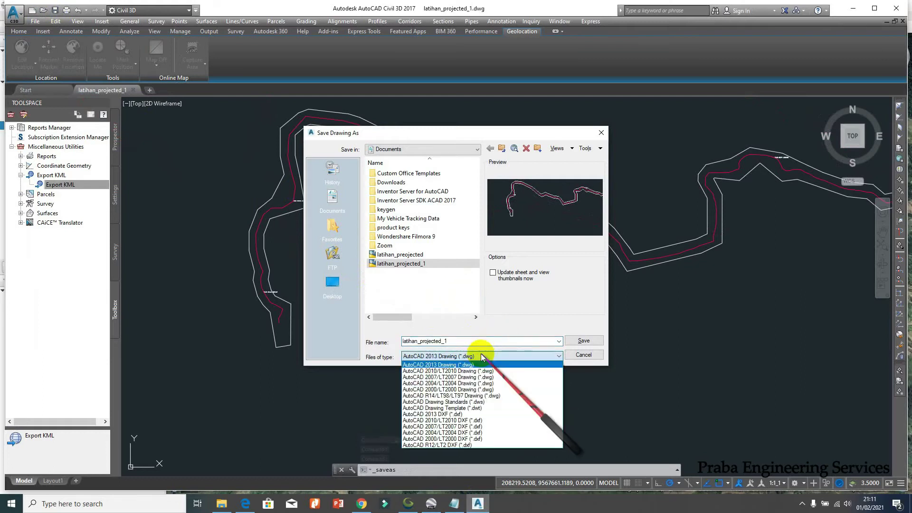
pyautogui.click(461, 414)
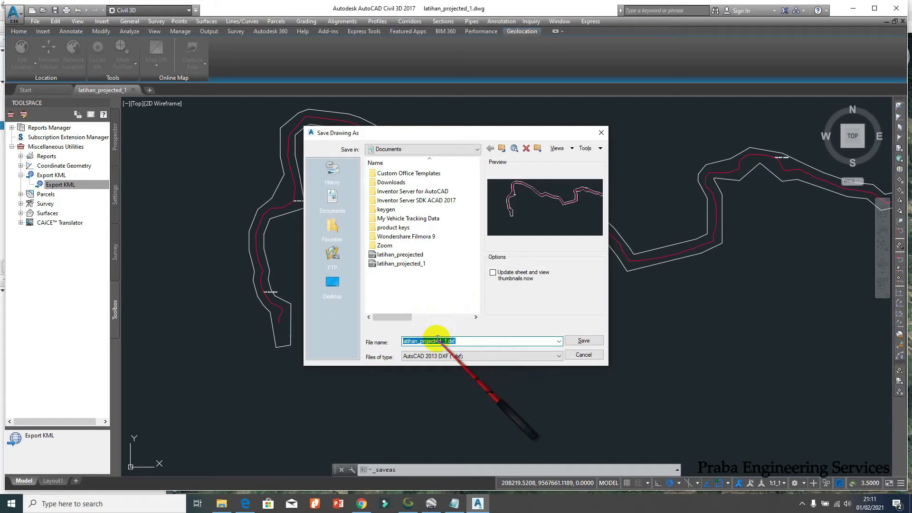
pyautogui.click(584, 341)
pyautogui.click(485, 271)
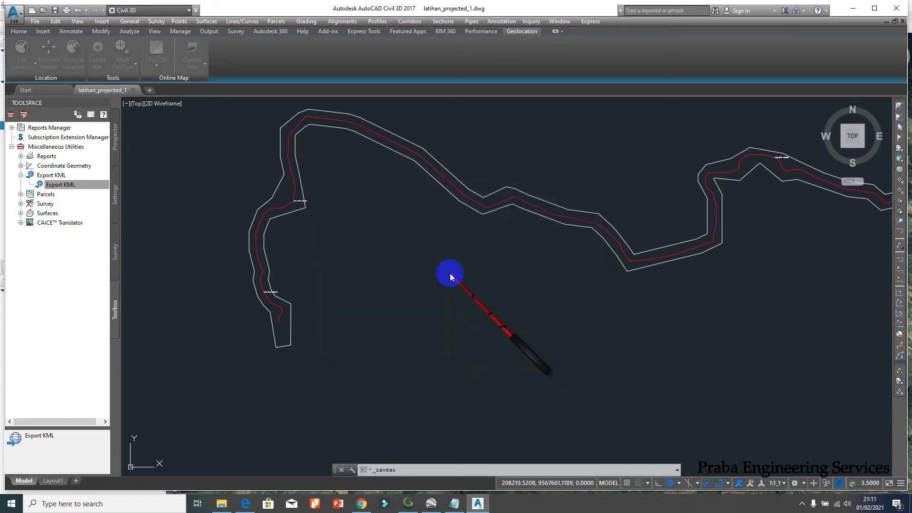
# - Close the drawing, saving it as the AutoCAD 2013 drawing latihan_projected_1
pyautogui.click(141, 90)
pyautogui.click(449, 274)
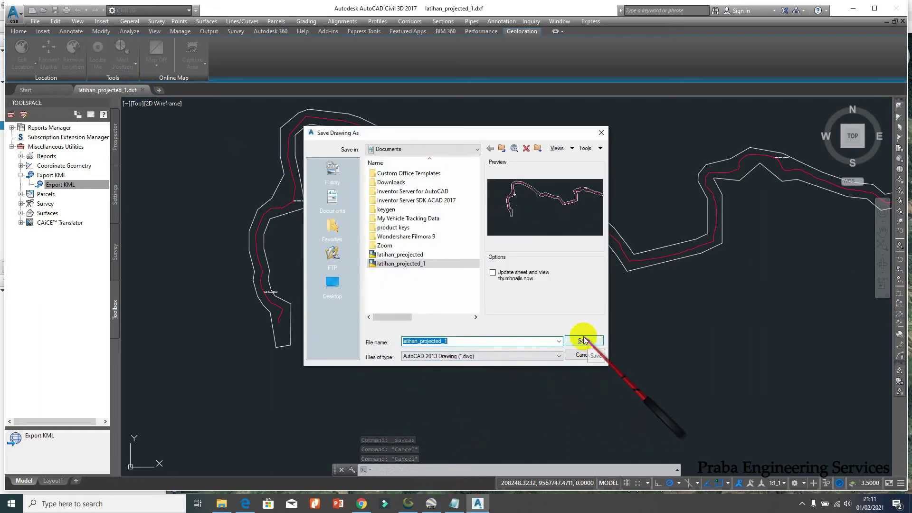
pyautogui.click(581, 340)
pyautogui.click(476, 276)
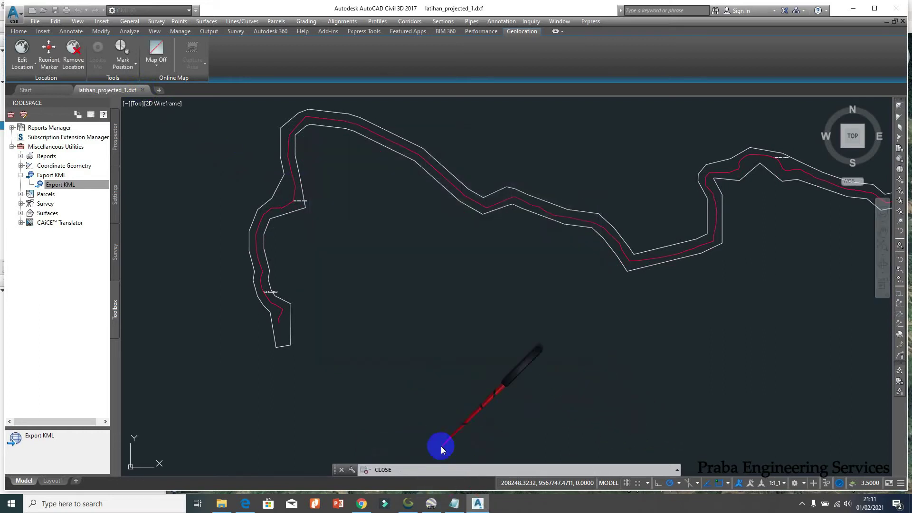
# - Switch to Global Mapper and unload all data from the current workspace
pyautogui.click(408, 503)
pyautogui.scroll(-5, 300, 203)
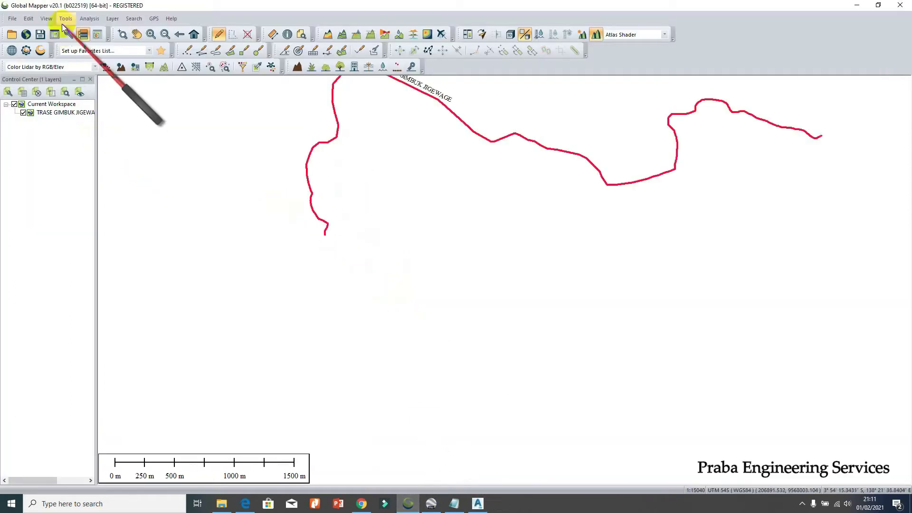
pyautogui.scroll(2, 372, 247)
pyautogui.click(13, 18)
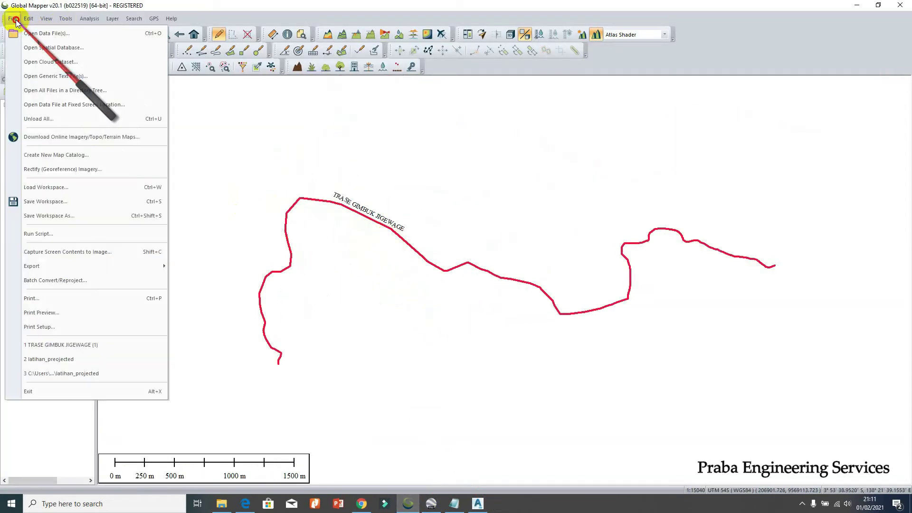
pyautogui.click(55, 118)
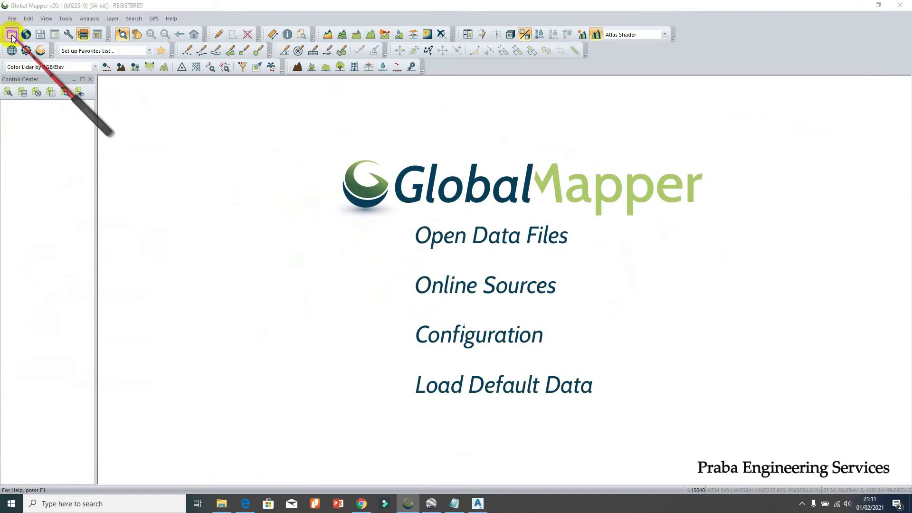
# - Load latihan_projected_1.dxf from Documents with the UTM projection, zone -54 Southern Hemisphere, WGS84 datum and metres as units
pyautogui.click(12, 36)
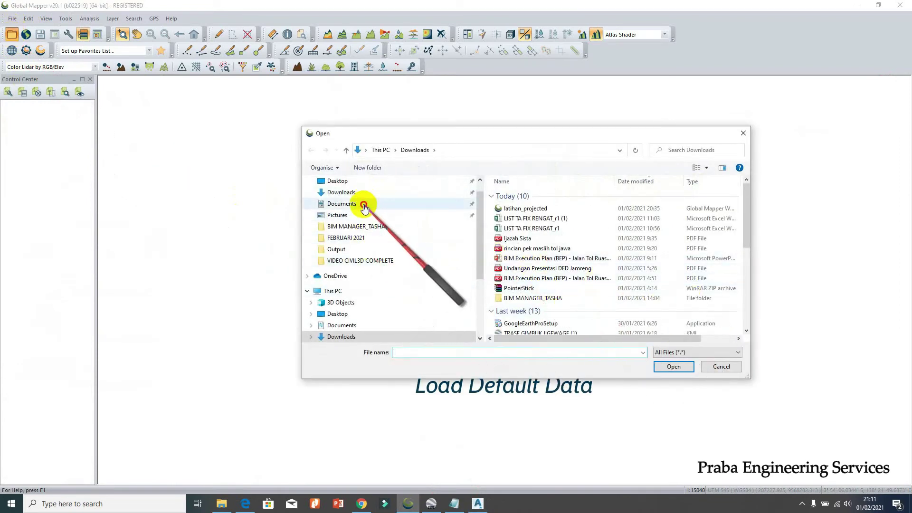
pyautogui.click(363, 204)
pyautogui.scroll(-5, 664, 251)
pyautogui.click(527, 232)
pyautogui.click(527, 241)
pyautogui.moveTo(634, 338); pyautogui.dragTo(679, 373)
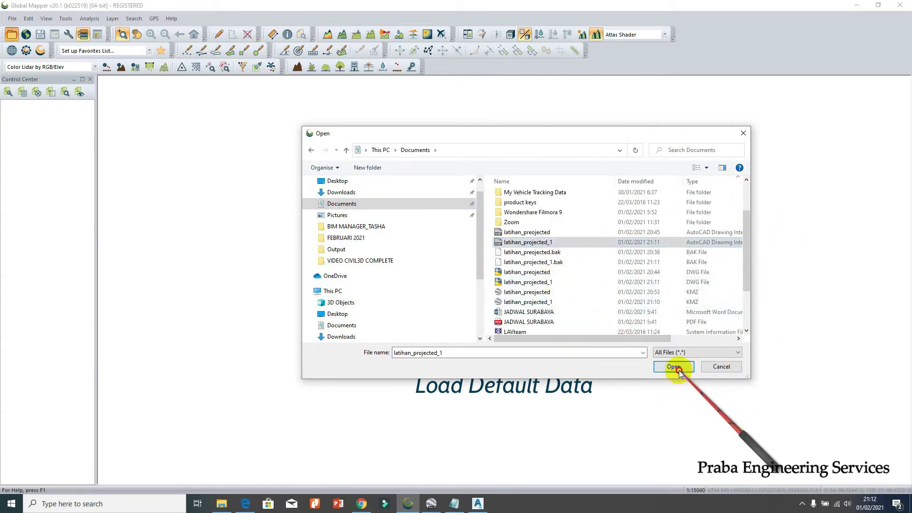
pyautogui.click(677, 369)
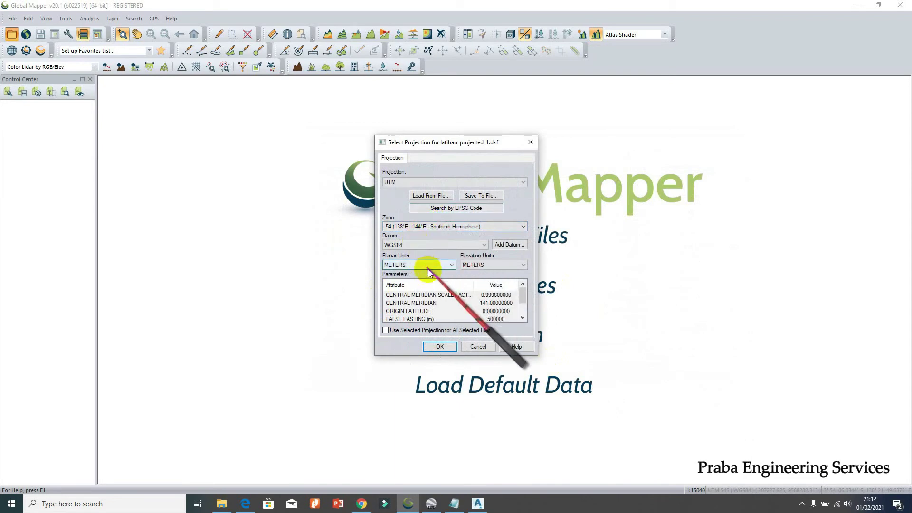
pyautogui.click(429, 345)
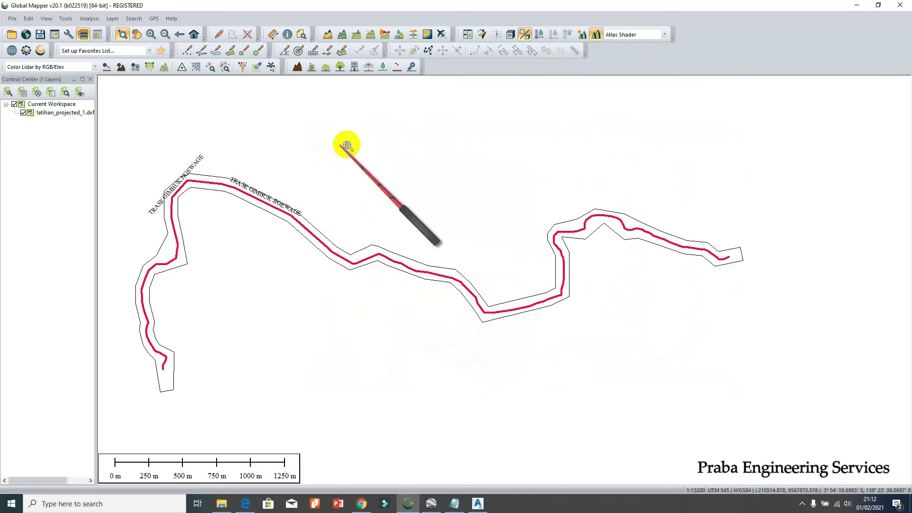
pyautogui.scroll(-1, 363, 164)
pyautogui.scroll(2, 249, 250)
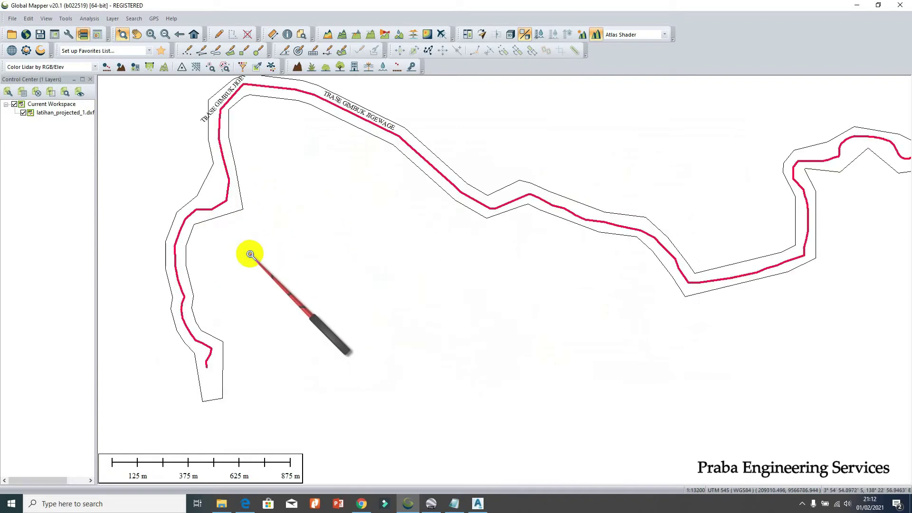
pyautogui.scroll(-1, 250, 254)
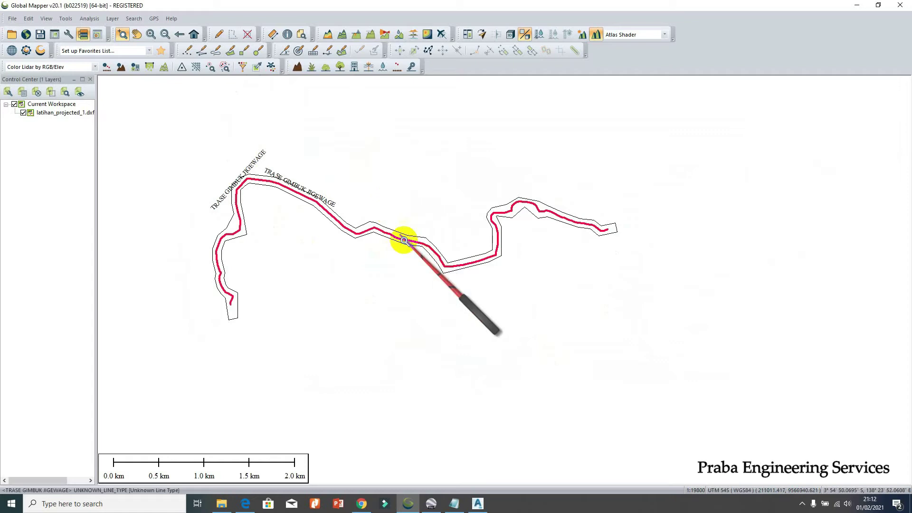
# - Extend the Notepad list with "google" on item 1, "create boundary" as item 2 and "global mapper connect with" as the start of item 3
pyautogui.click(454, 504)
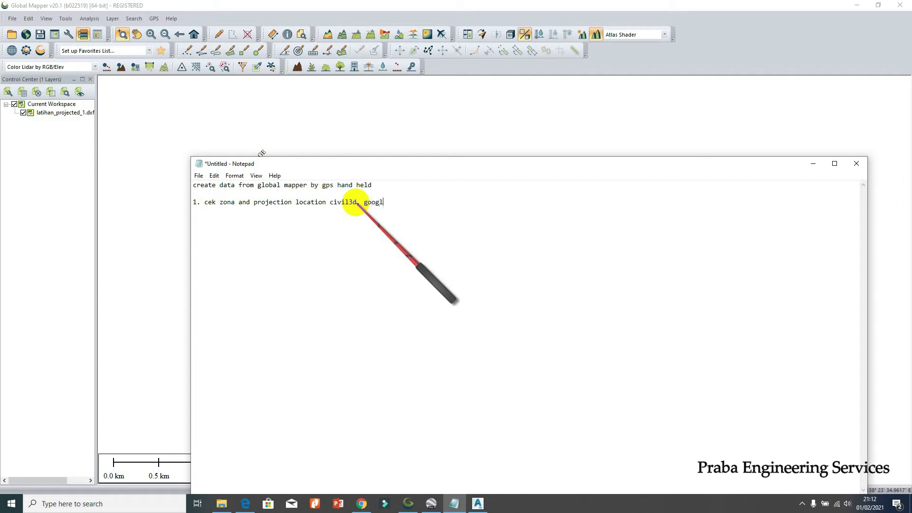
pyautogui.click(358, 203)
pyautogui.write(',')
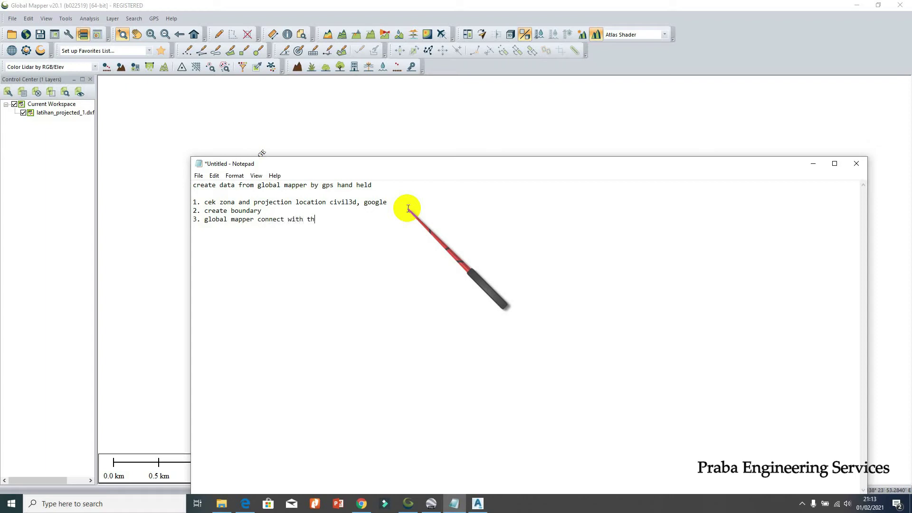
# - Return to Global Mapper and download ASTER GDEM v2 Worldwide Elevation Data (1 arc-second) for the current screen bounds around the route
pyautogui.click(185, 213)
pyautogui.scroll(-3, 189, 177)
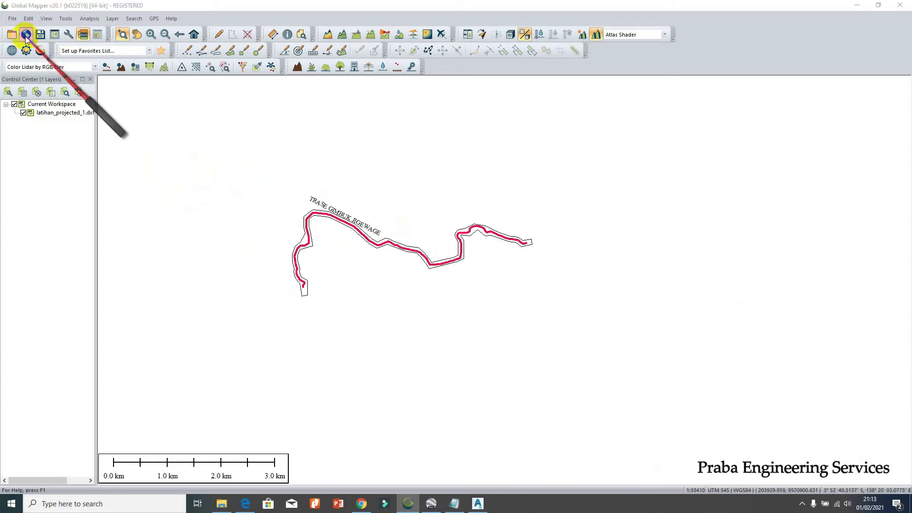
pyautogui.click(25, 34)
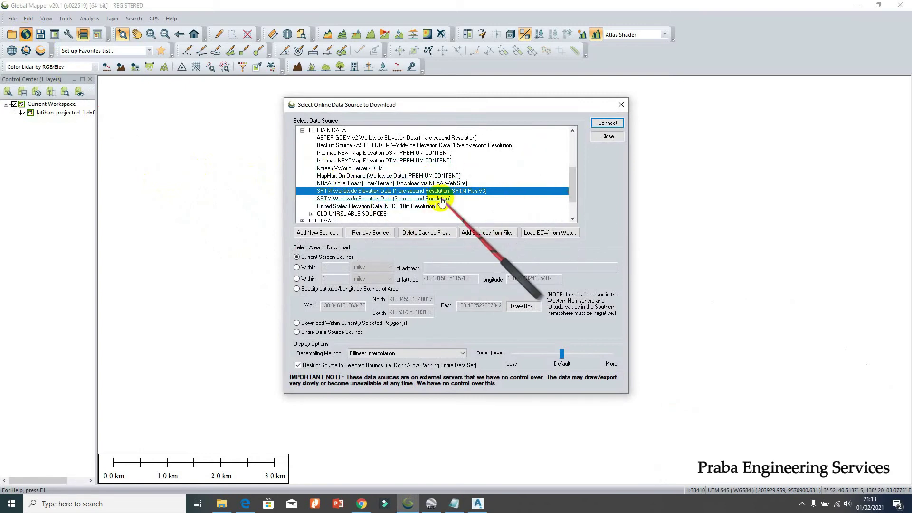
pyautogui.click(391, 200)
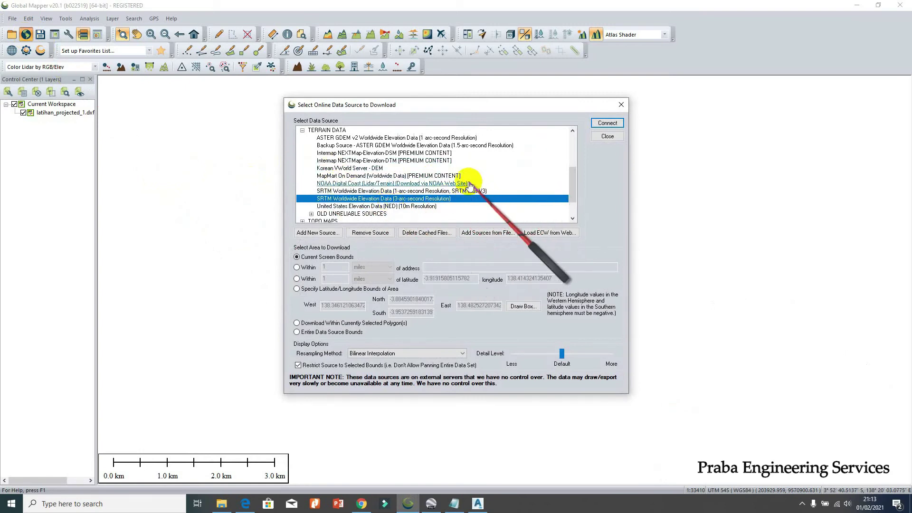
pyautogui.scroll(-2, 432, 176)
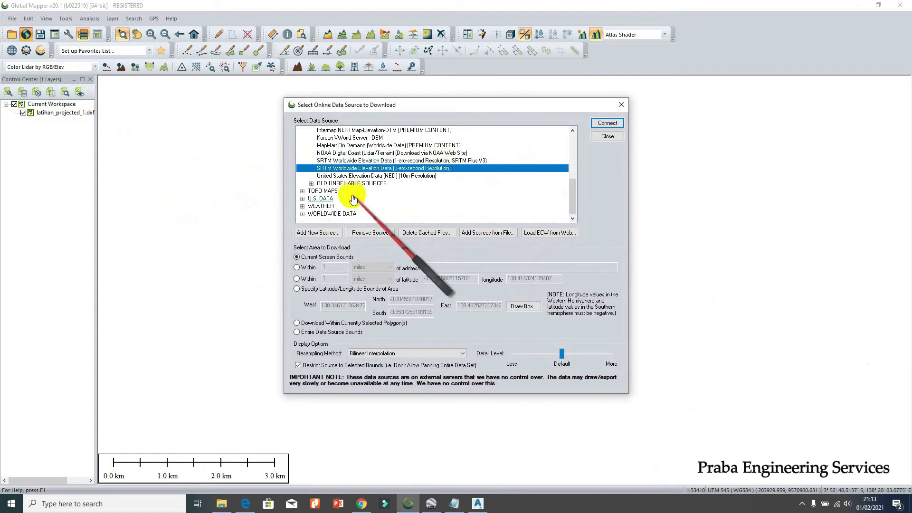
pyautogui.scroll(5, 375, 190)
pyautogui.scroll(-3, 402, 182)
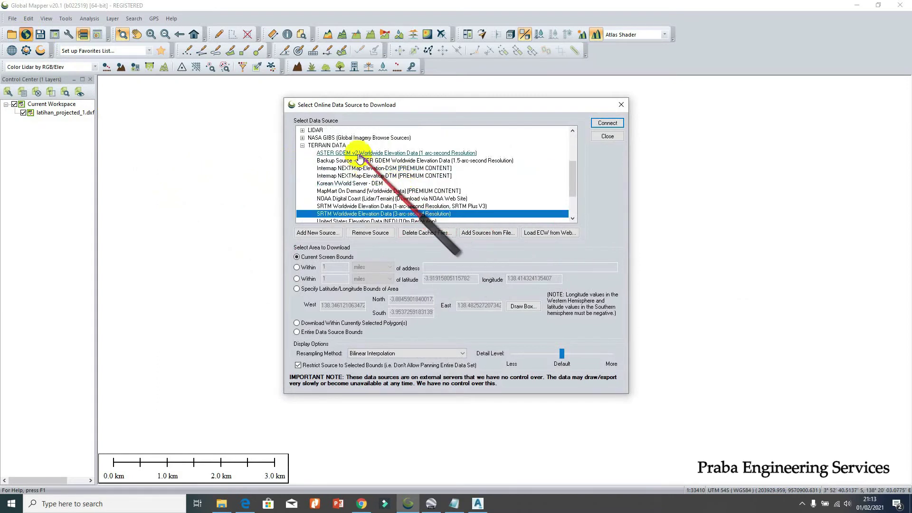
pyautogui.click(380, 153)
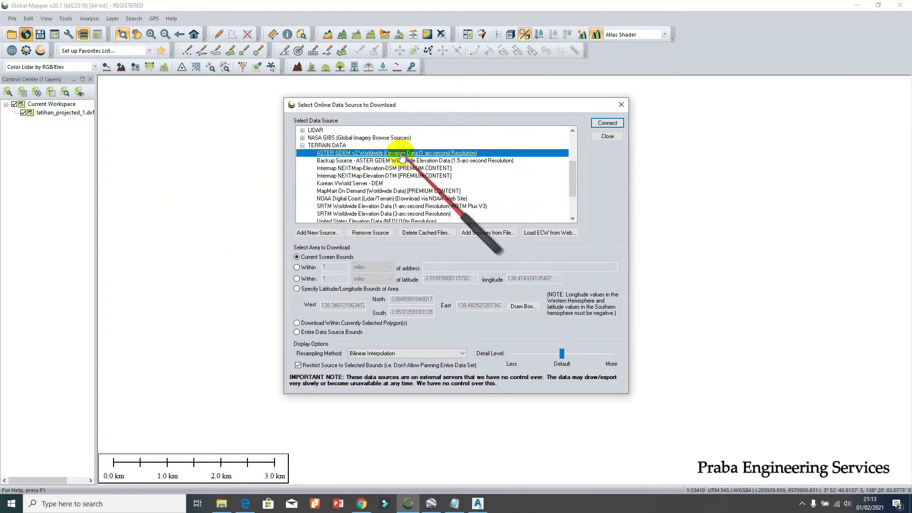
pyautogui.click(603, 123)
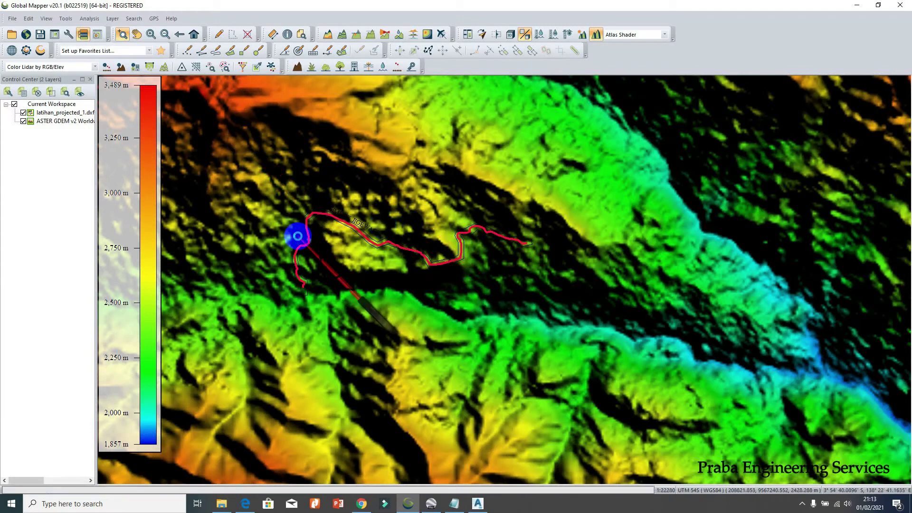
# - Pick the corridor boundary area with the Feature Info tool and move its information window away from the map's edge
pyautogui.scroll(1, 297, 236)
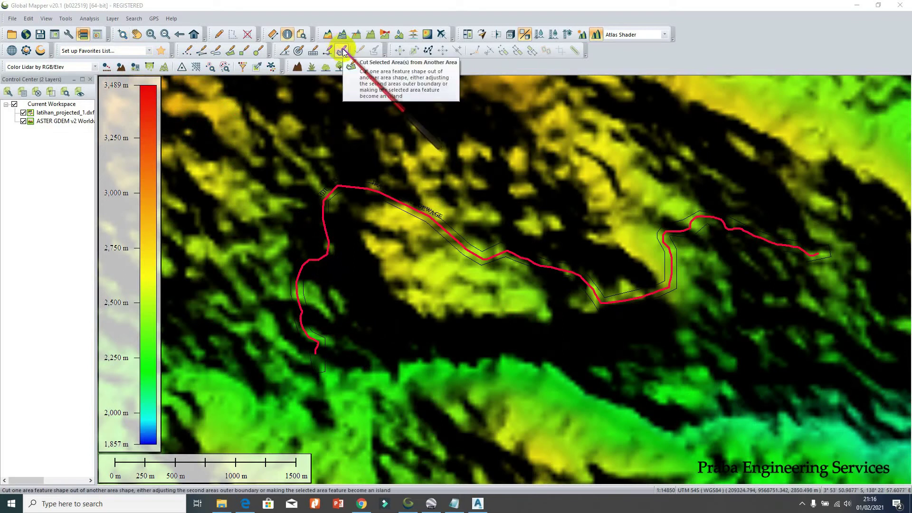
pyautogui.click(326, 376)
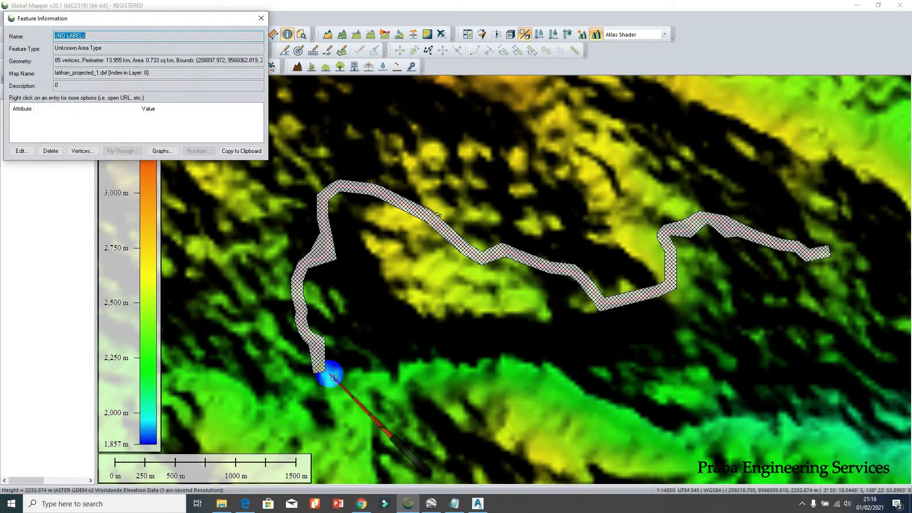
pyautogui.moveTo(110, 18); pyautogui.dragTo(352, 90)
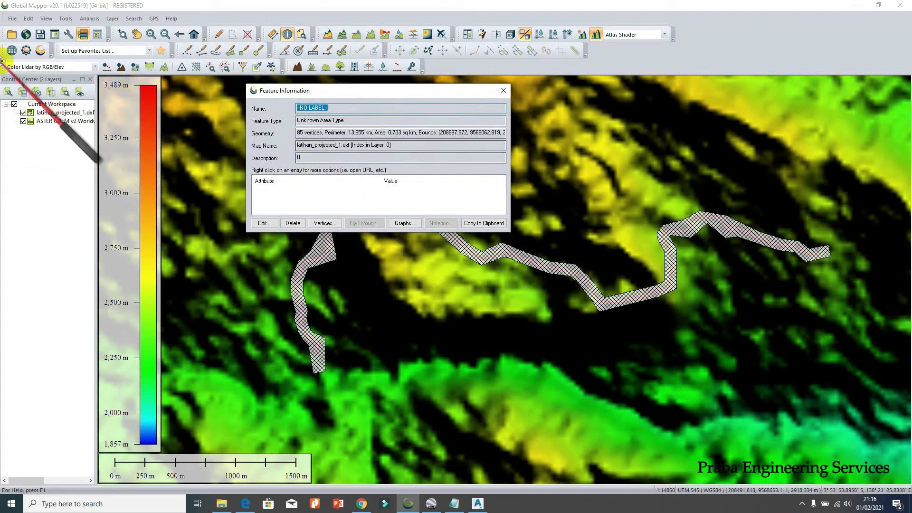
# - Start an elevation grid export of the loaded terrain in XYZ Grid format
pyautogui.click(13, 19)
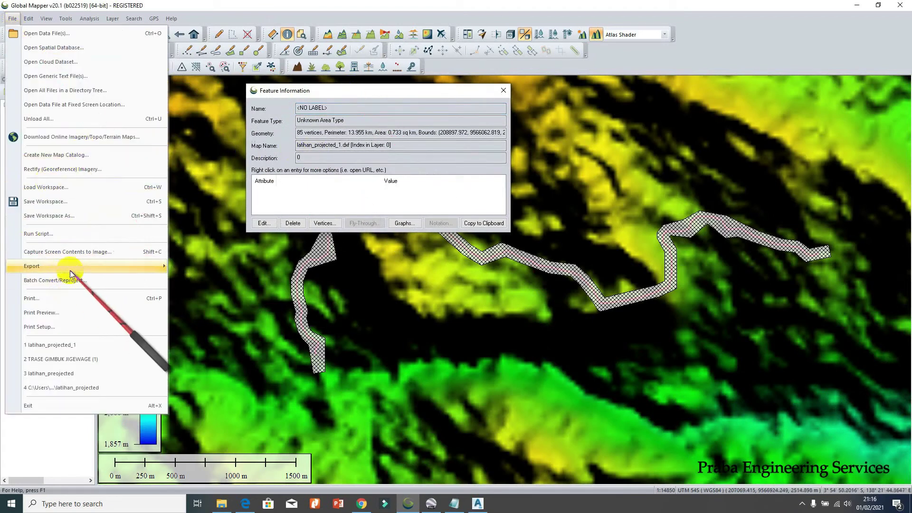
pyautogui.moveTo(70, 268)
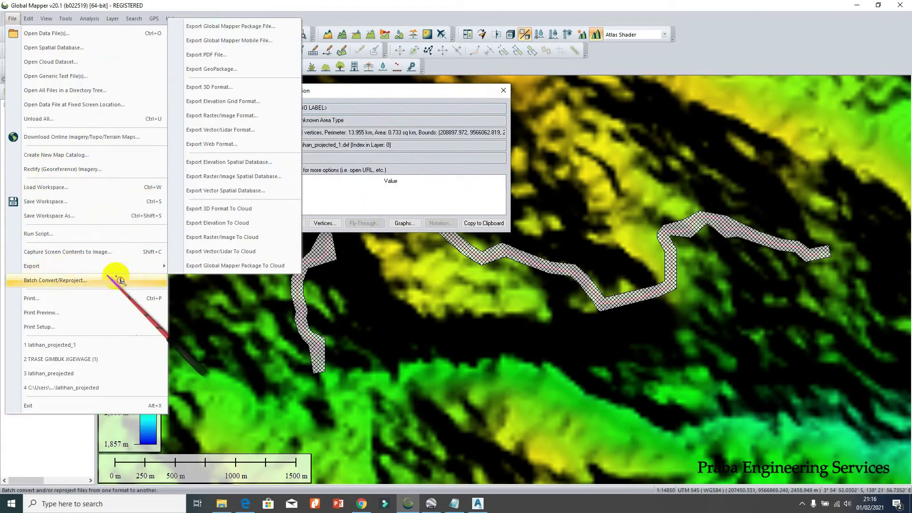
pyautogui.click(243, 101)
pyautogui.click(409, 262)
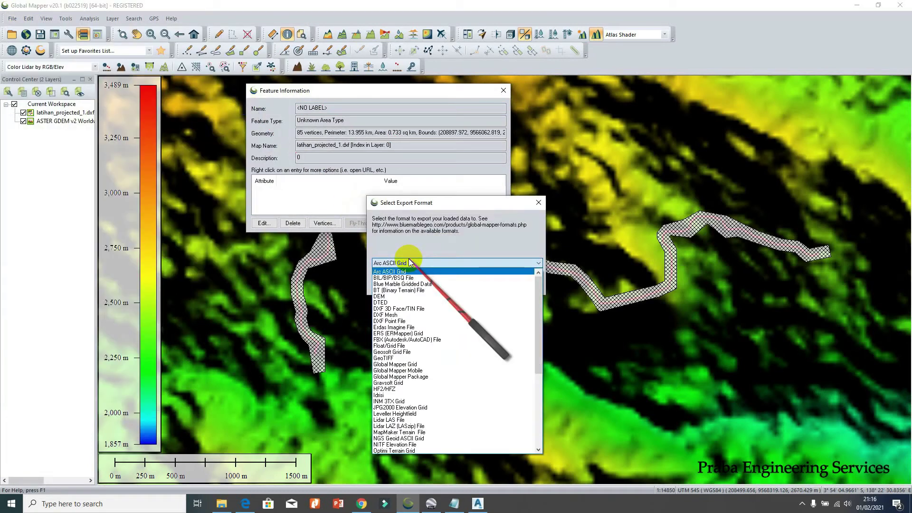
pyautogui.scroll(-7, 455, 330)
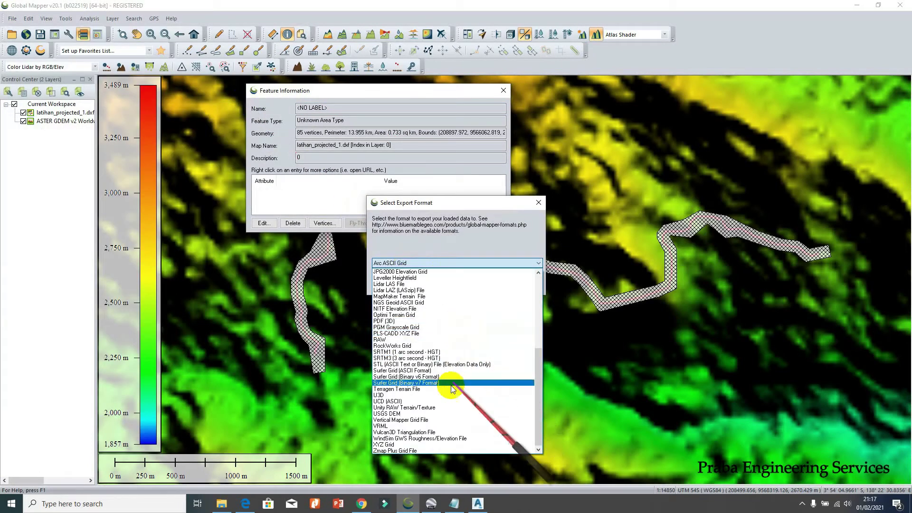
pyautogui.click(388, 445)
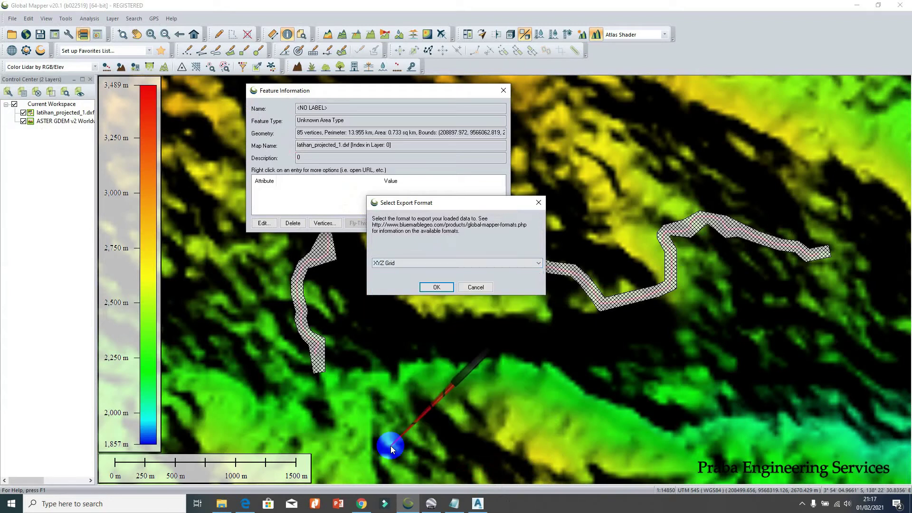
pyautogui.click(436, 287)
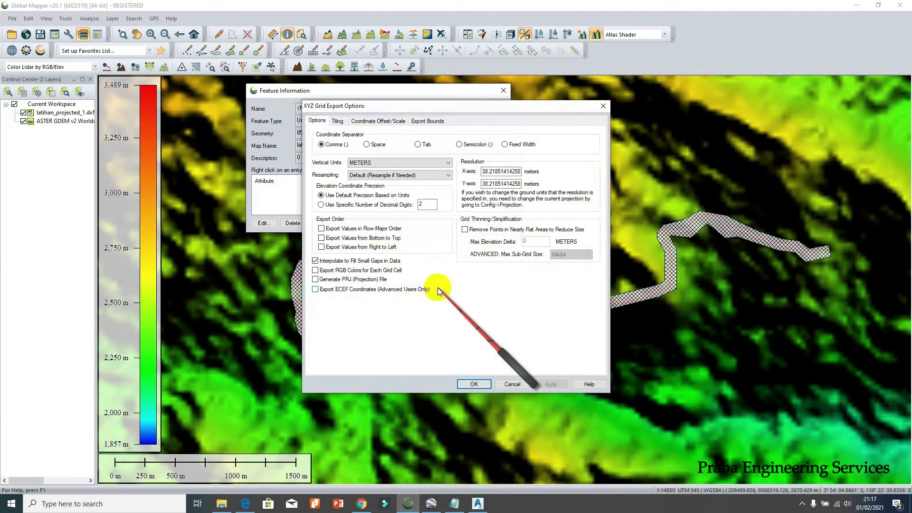
# - Set the XYZ grid export resolution to 10 metres on both the X-axis and Y-axis, with comma as coordinate separator
pyautogui.moveTo(474, 108); pyautogui.dragTo(437, 45)
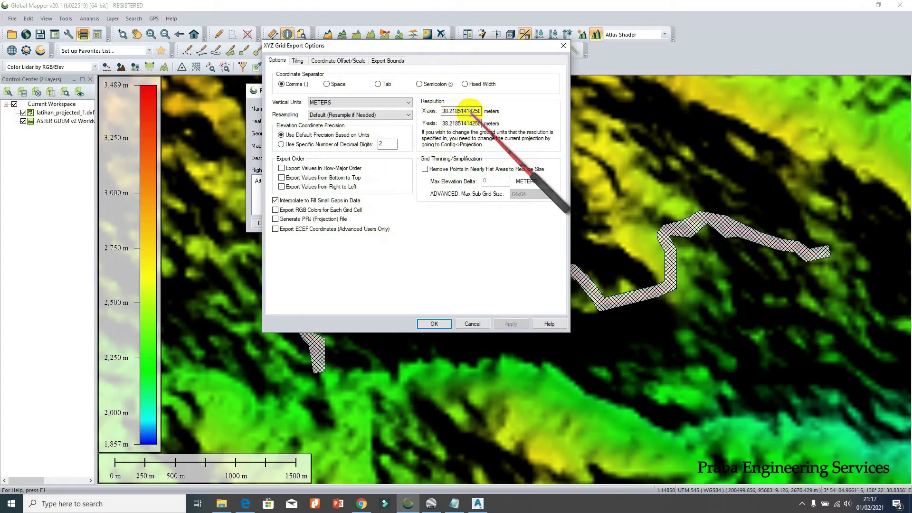
pyautogui.moveTo(443, 112); pyautogui.dragTo(502, 110)
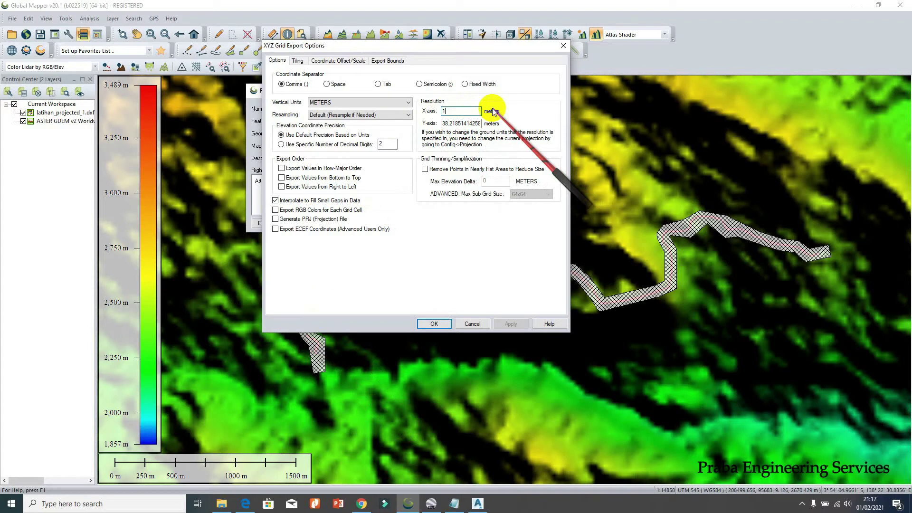
pyautogui.moveTo(475, 124); pyautogui.dragTo(430, 124)
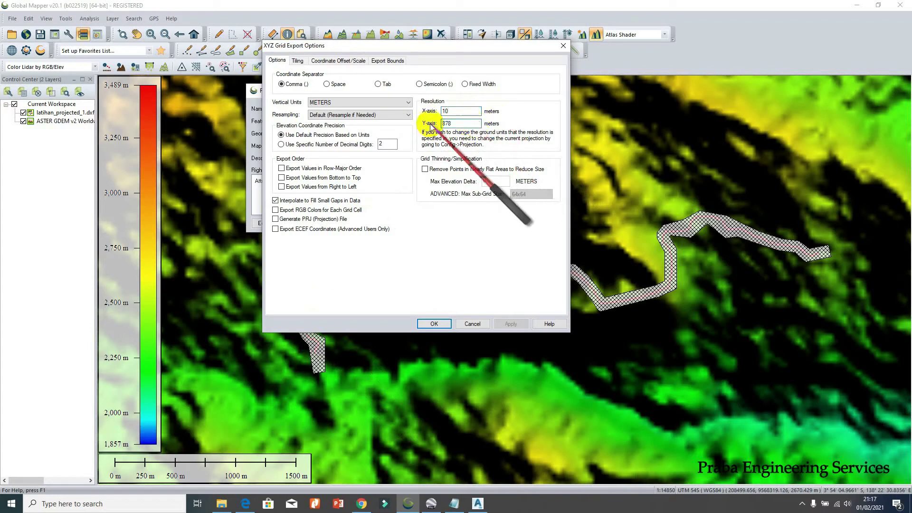
pyautogui.write('10')
pyautogui.click(469, 110)
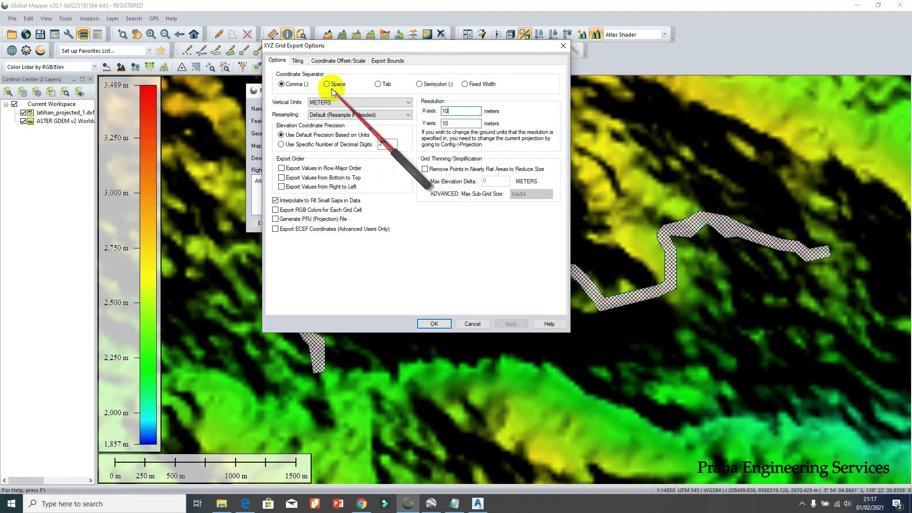
pyautogui.click(377, 84)
pyautogui.click(419, 85)
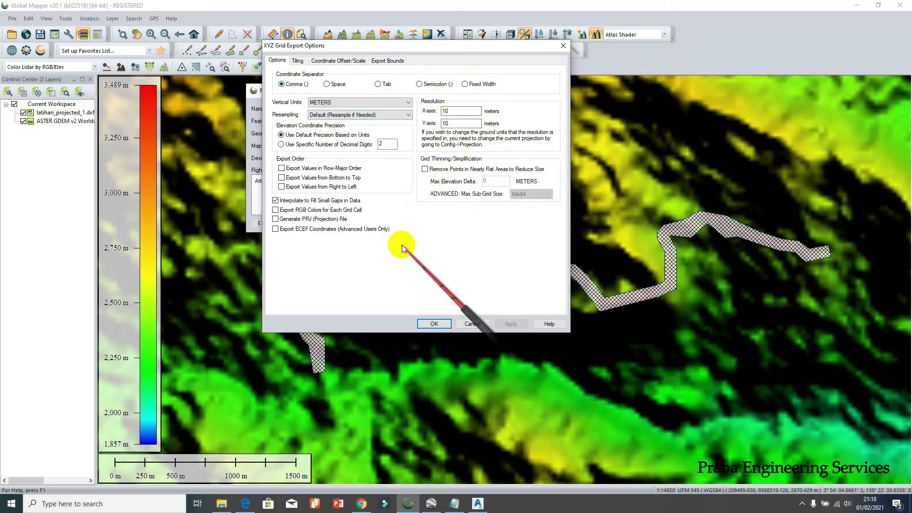
# - Export the grid with bounds cropped to the selected area feature and save it in Documents as DATA_TOPO_10X10M
pyautogui.click(385, 62)
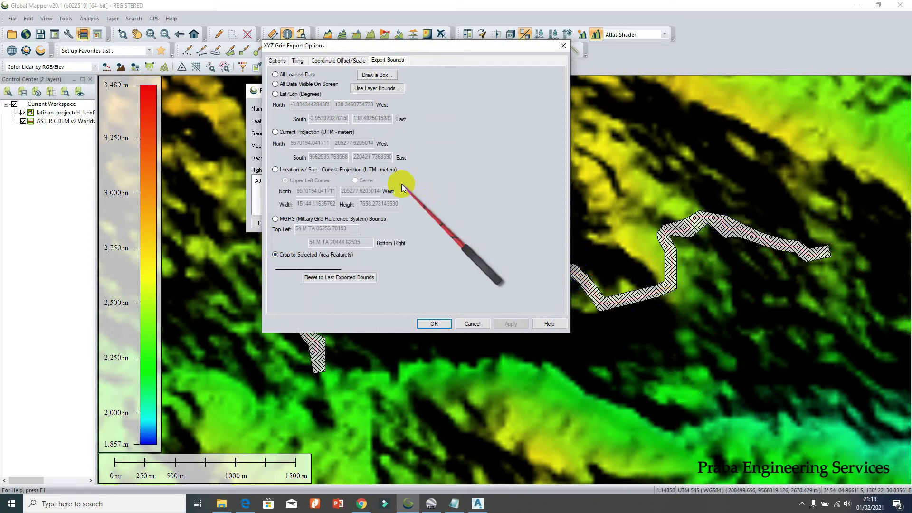
pyautogui.click(433, 324)
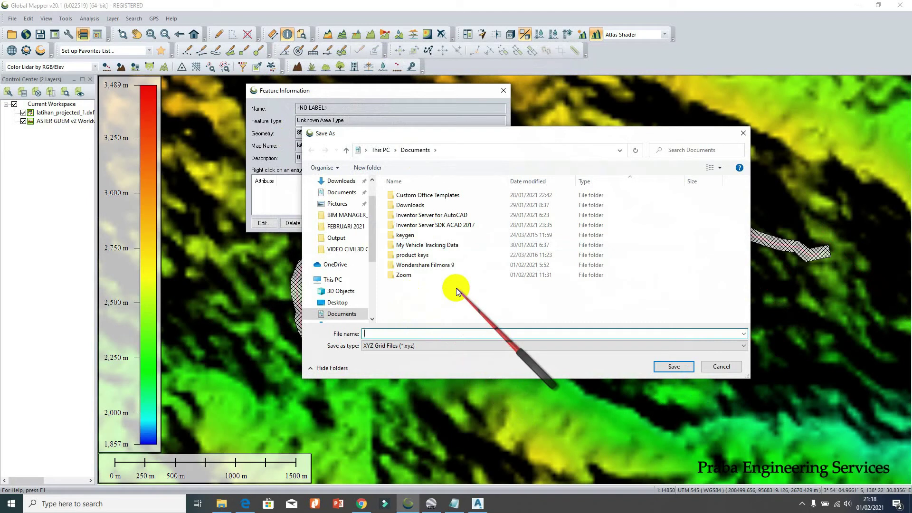
pyautogui.write('DATA_TOPO_10X10M')
pyautogui.click(674, 366)
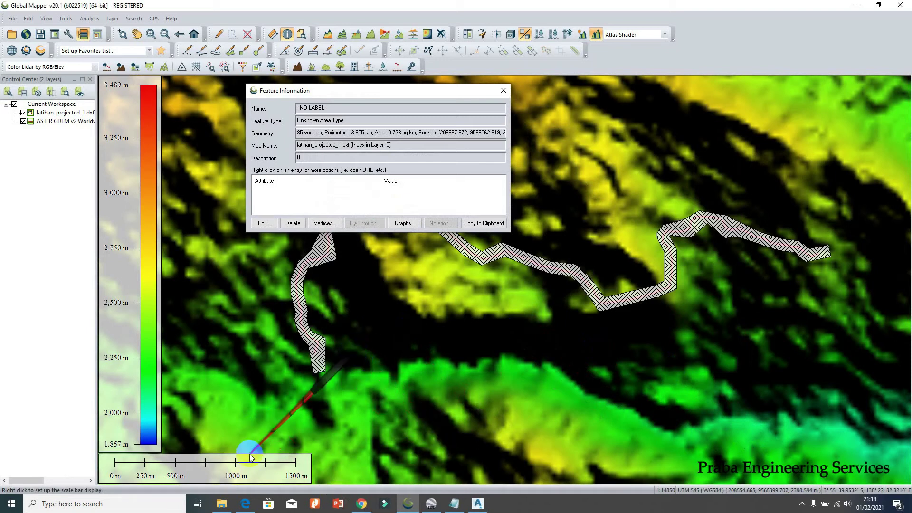
# - Switch to File Explorer, locate DATA_TOPO_10X10M.xyz in Documents and try to open it
pyautogui.click(223, 504)
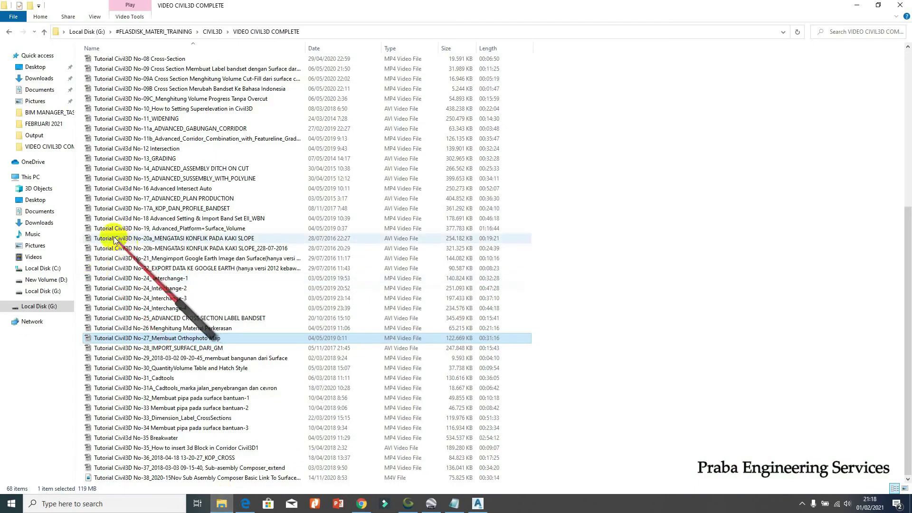
pyautogui.click(56, 210)
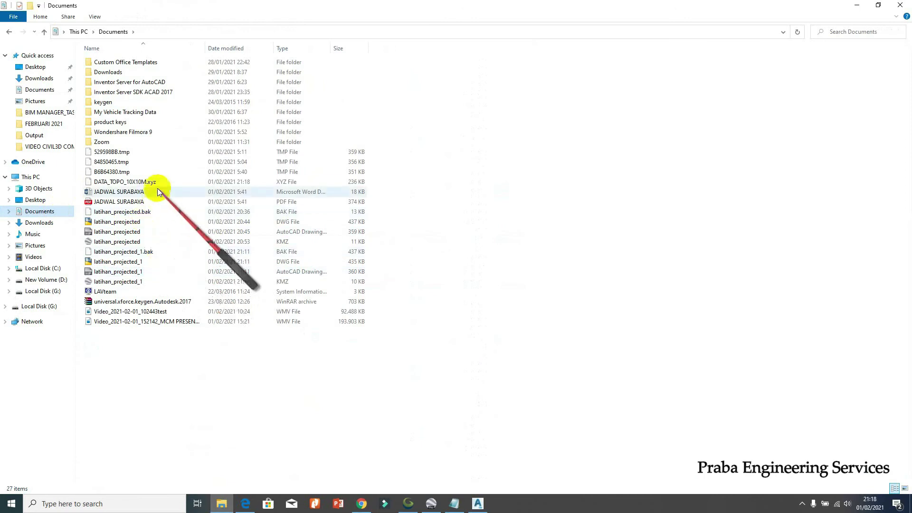
pyautogui.rightClick(144, 183)
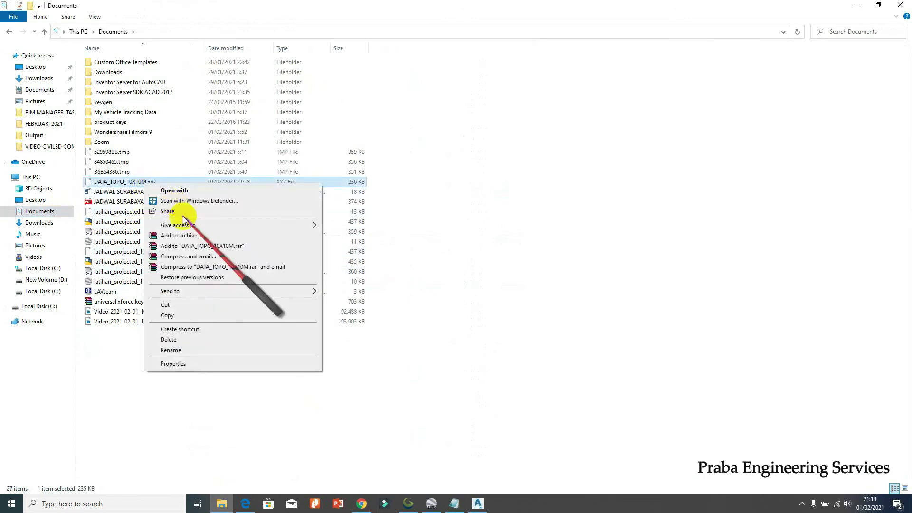
pyautogui.click(174, 191)
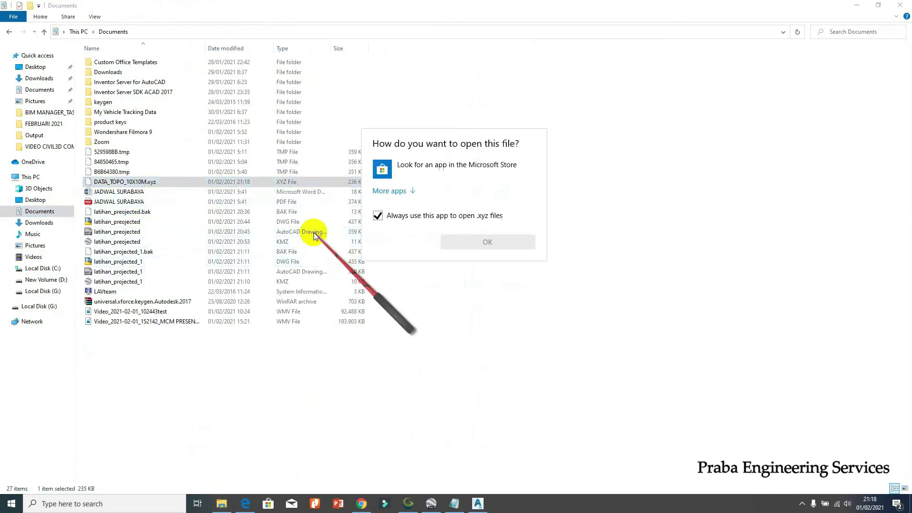
pyautogui.click(242, 182)
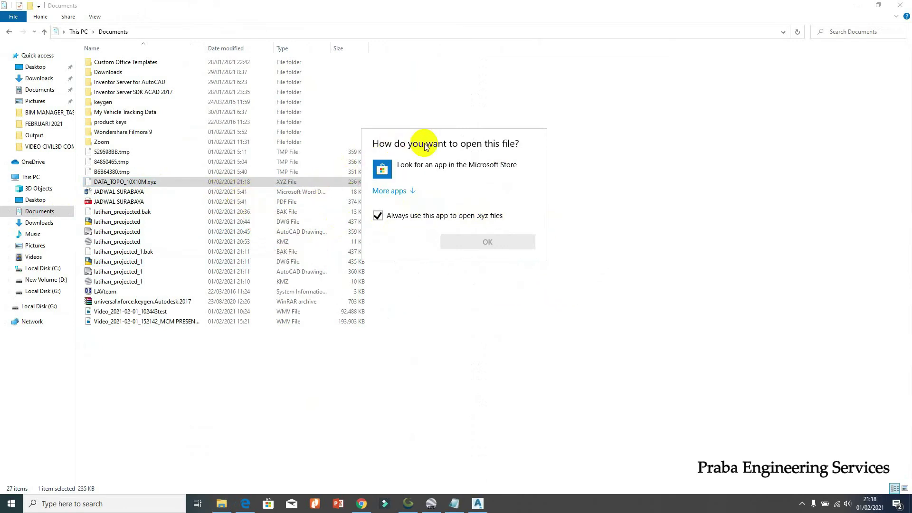
# - Switch to Civil 3D, open the recent drawing latihan_projected_1.dwg and start importing points with the point creation tools
pyautogui.click(449, 506)
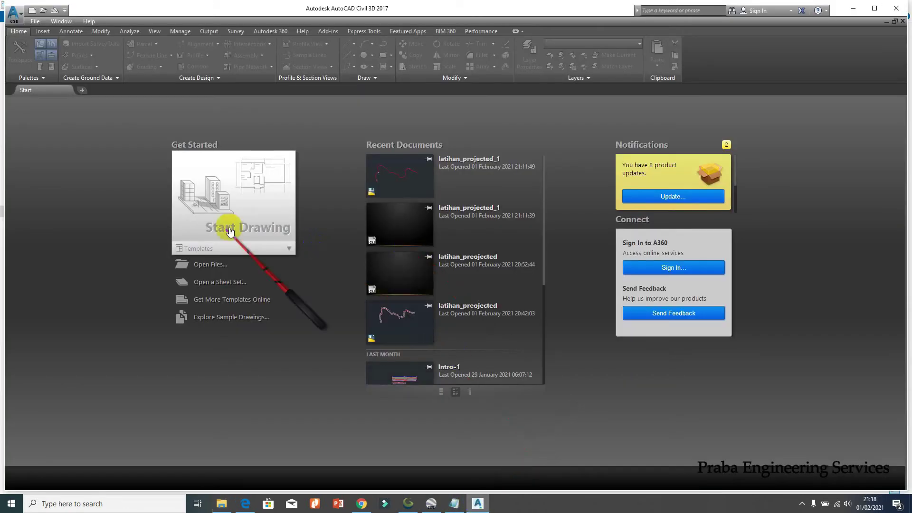
pyautogui.click(463, 163)
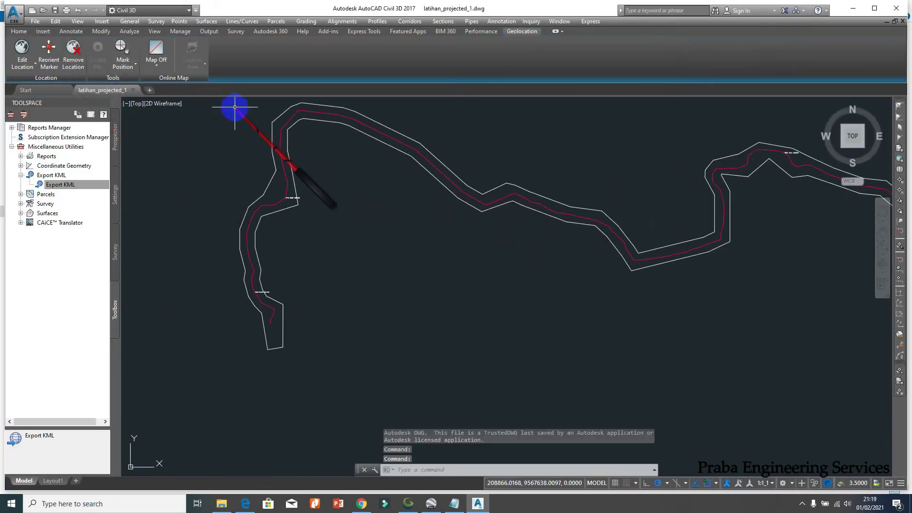
pyautogui.click(179, 21)
pyautogui.click(203, 33)
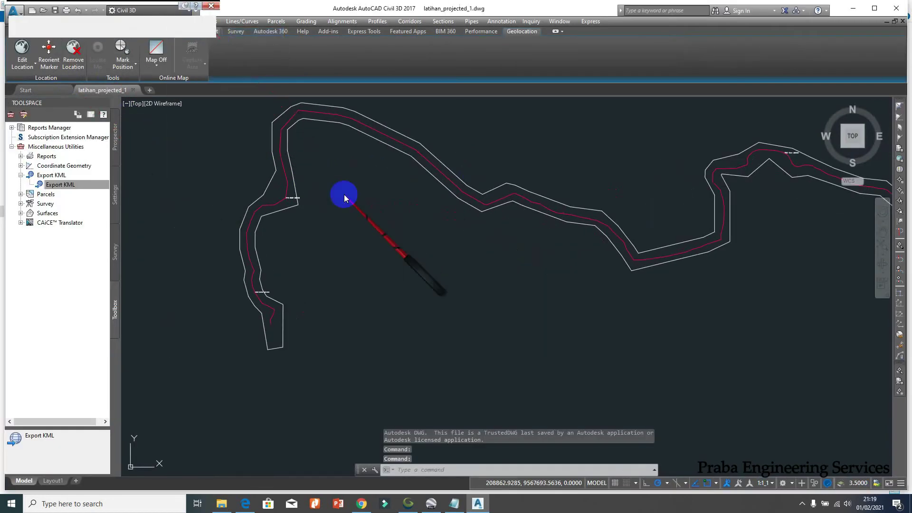
pyautogui.click(145, 21)
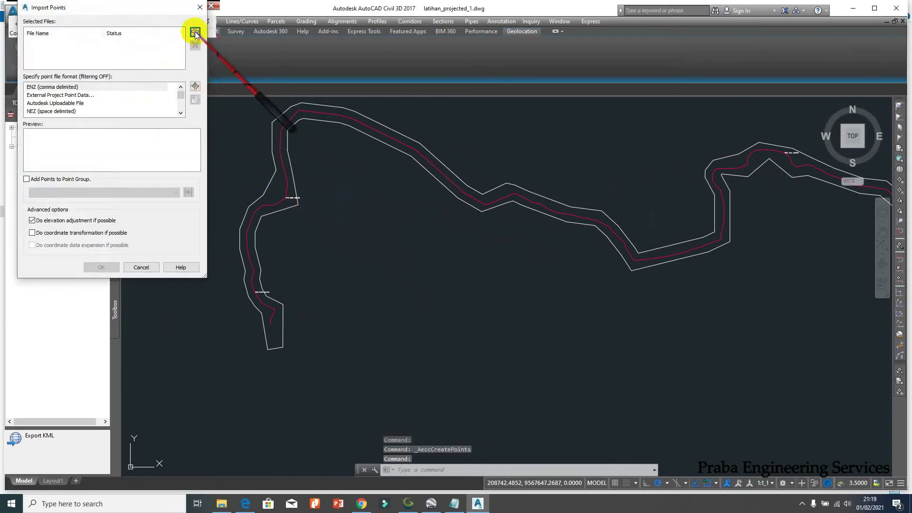
# - Add DATA_TOPO_10X10M.xyz from Documents as the point source file, with all file types listed
pyautogui.click(195, 32)
pyautogui.click(186, 249)
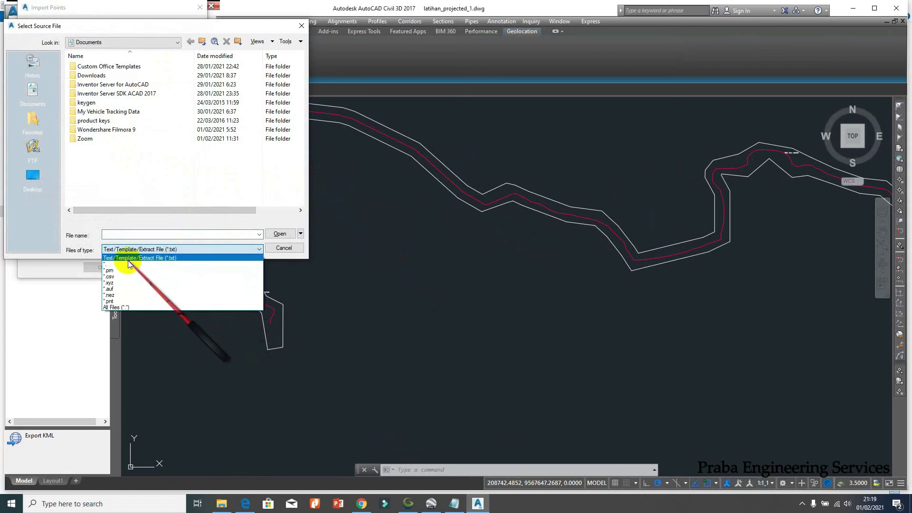
pyautogui.click(141, 306)
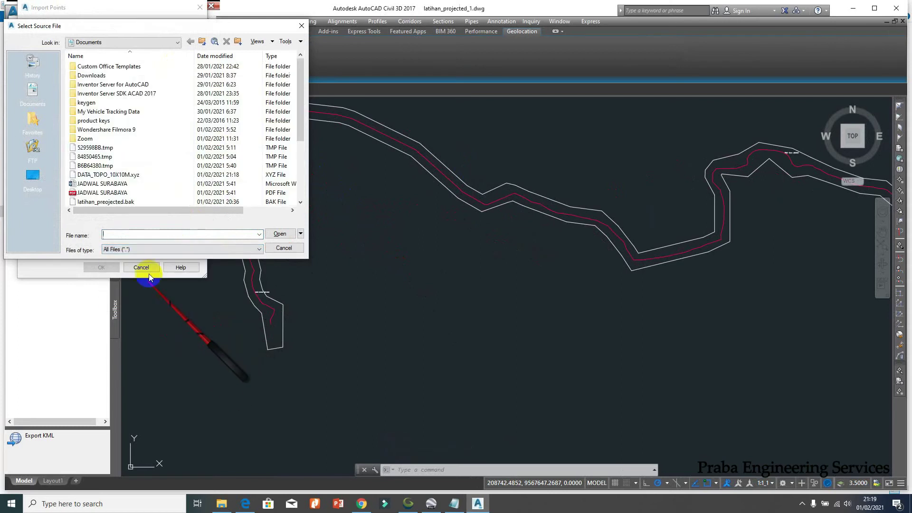
pyautogui.moveTo(297, 136); pyautogui.dragTo(292, 186)
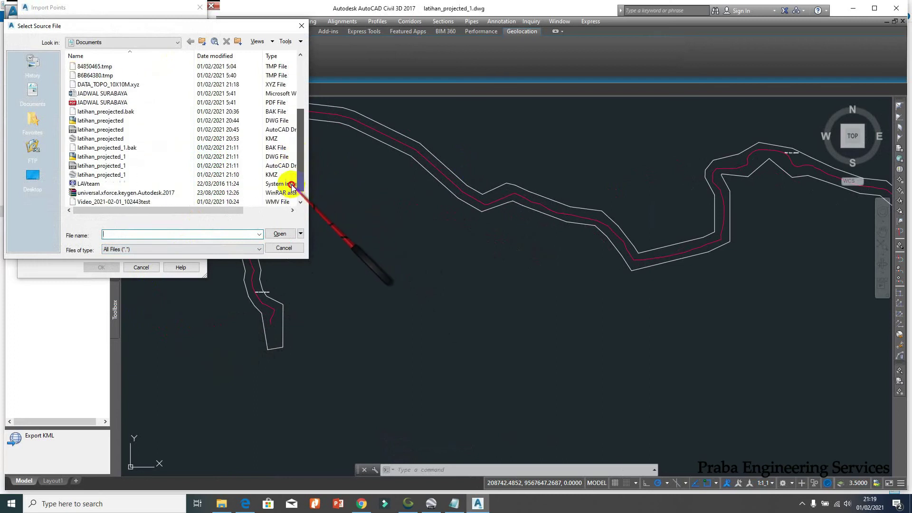
pyautogui.doubleClick(107, 84)
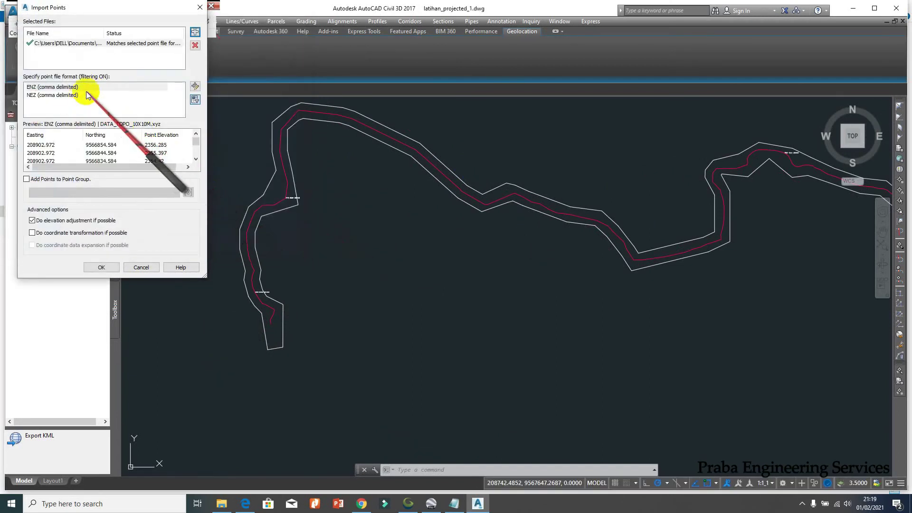
# - Import the points with the ENZ (comma delimited) point file format
pyautogui.click(71, 95)
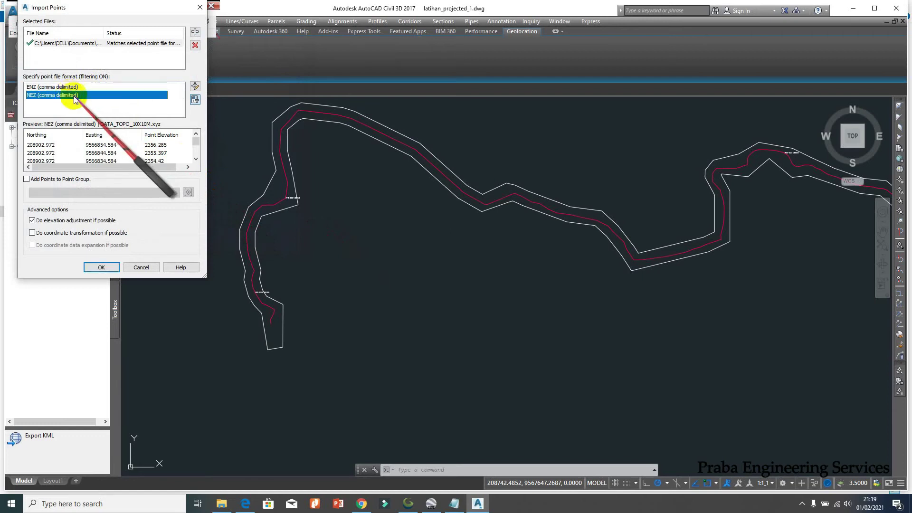
pyautogui.click(58, 87)
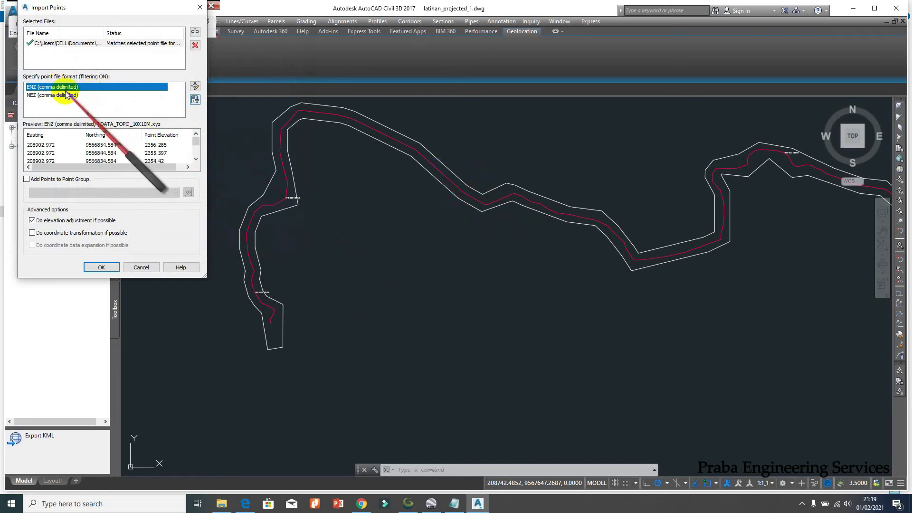
pyautogui.click(101, 267)
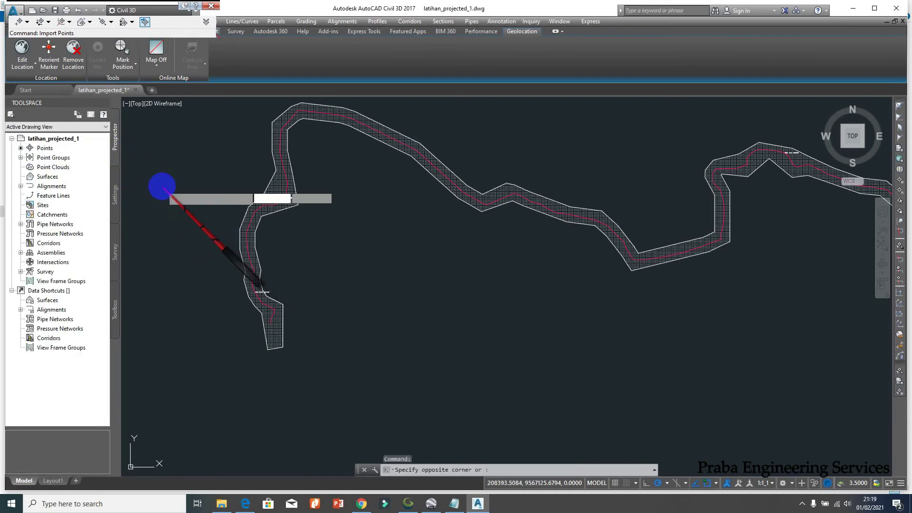
# - Open the point group properties from one of the imported points and set the group's point label style to Standard
pyautogui.click(173, 198)
pyautogui.scroll(2, 278, 181)
pyautogui.scroll(4, 278, 181)
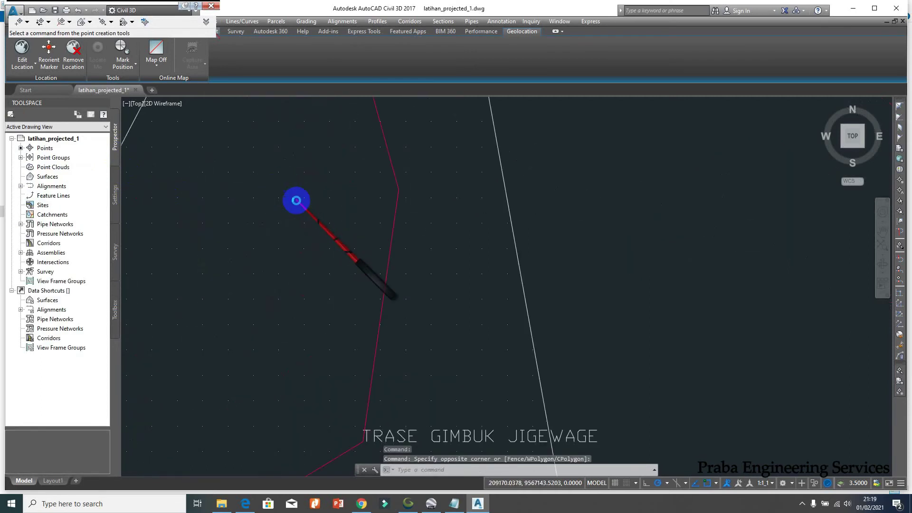
pyautogui.scroll(4, 350, 233)
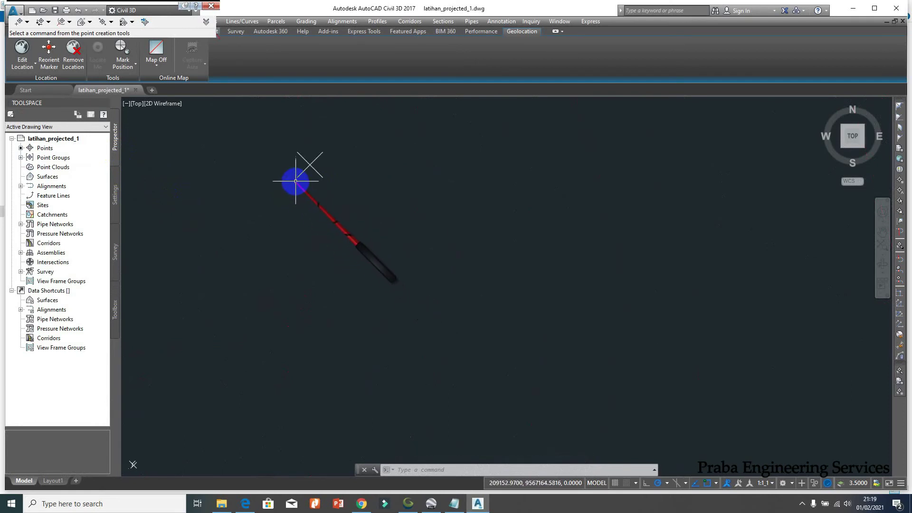
pyautogui.click(307, 168)
pyautogui.rightClick(305, 209)
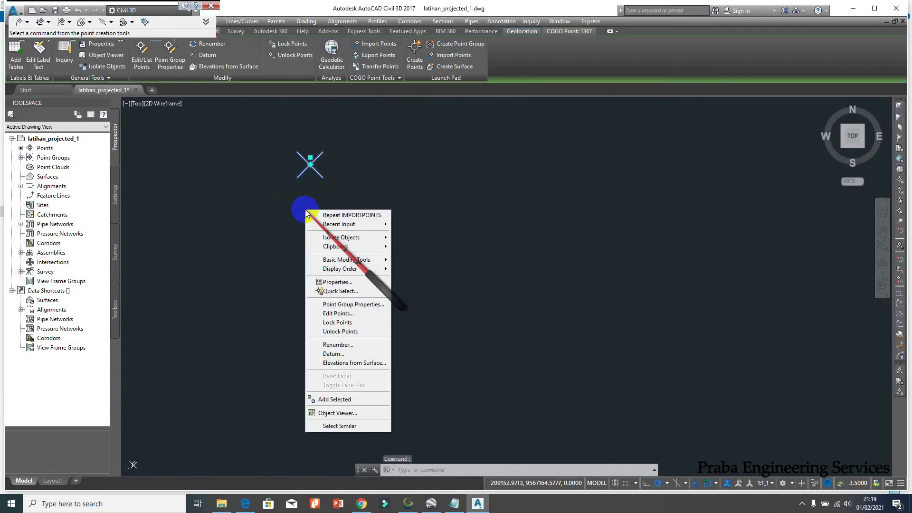
pyautogui.click(354, 305)
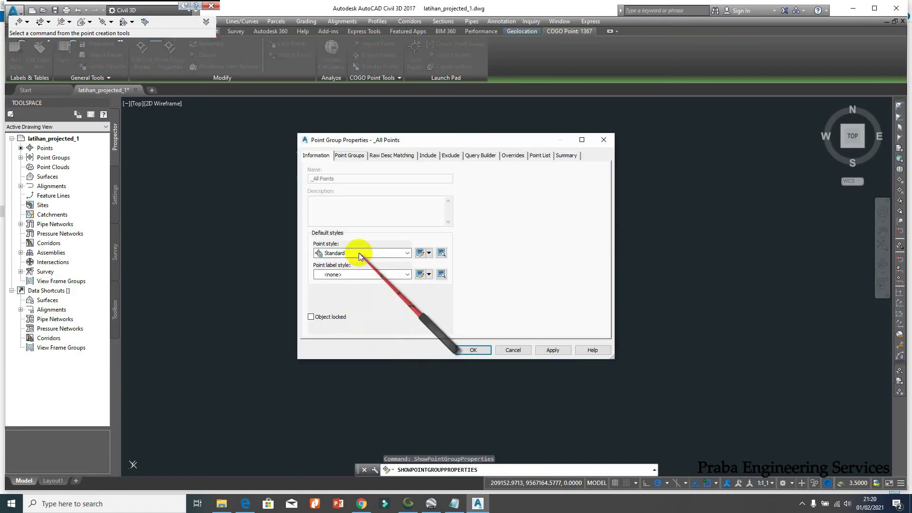
pyautogui.click(361, 274)
pyautogui.click(346, 291)
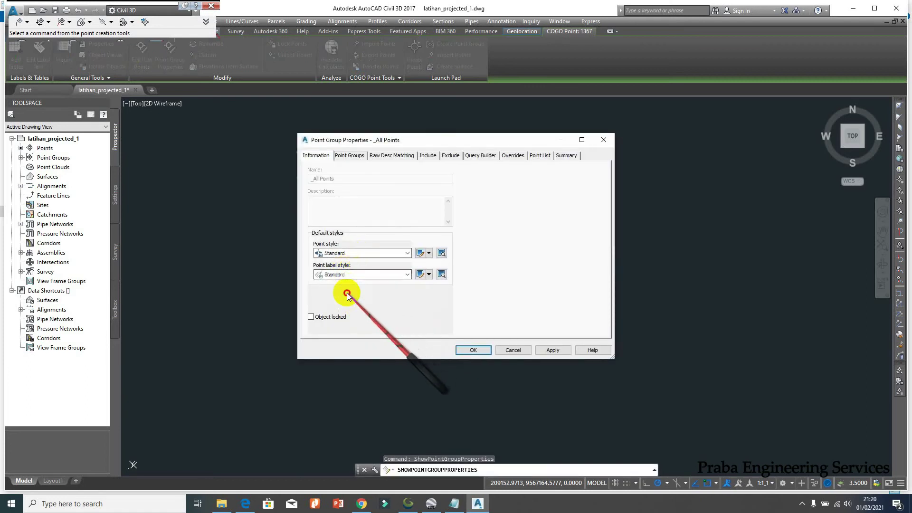
# - Review the layout components of the Standard point label style and apply the point group properties
pyautogui.click(420, 274)
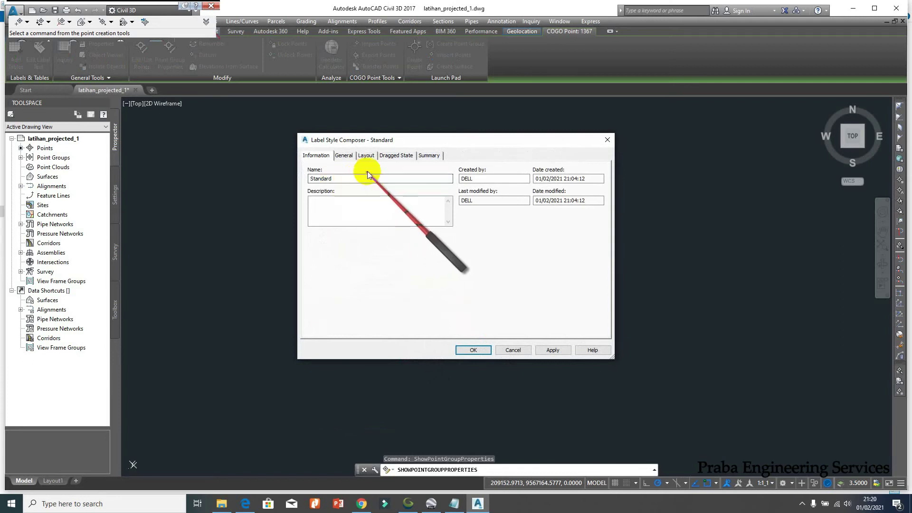
pyautogui.click(366, 156)
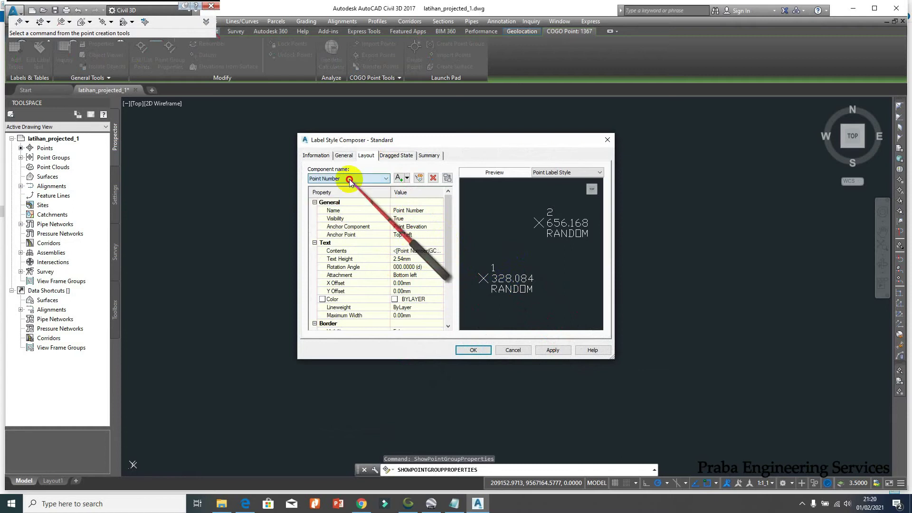
pyautogui.click(477, 350)
pyautogui.click(472, 347)
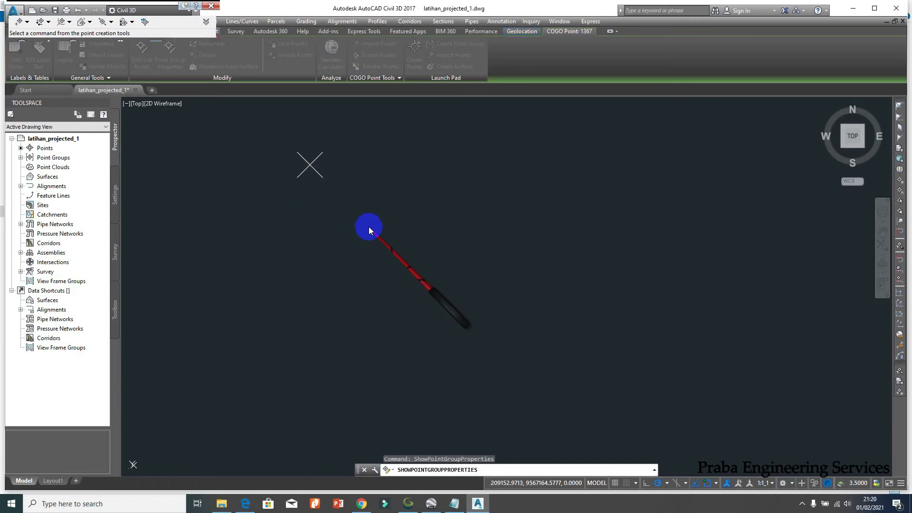
# - Examine the number and elevation labels of the imported points up close
pyautogui.click(366, 227)
pyautogui.press('Escape')
pyautogui.scroll(-4, 387, 204)
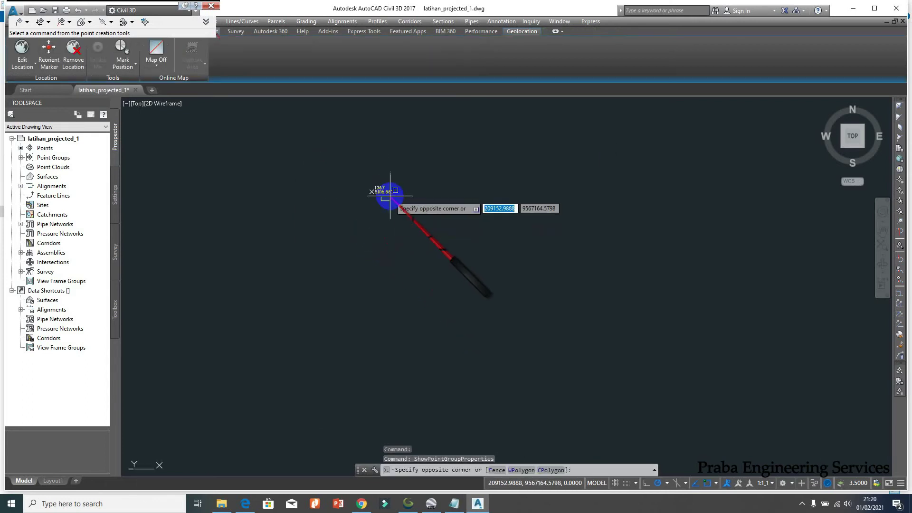
pyautogui.scroll(3, 427, 197)
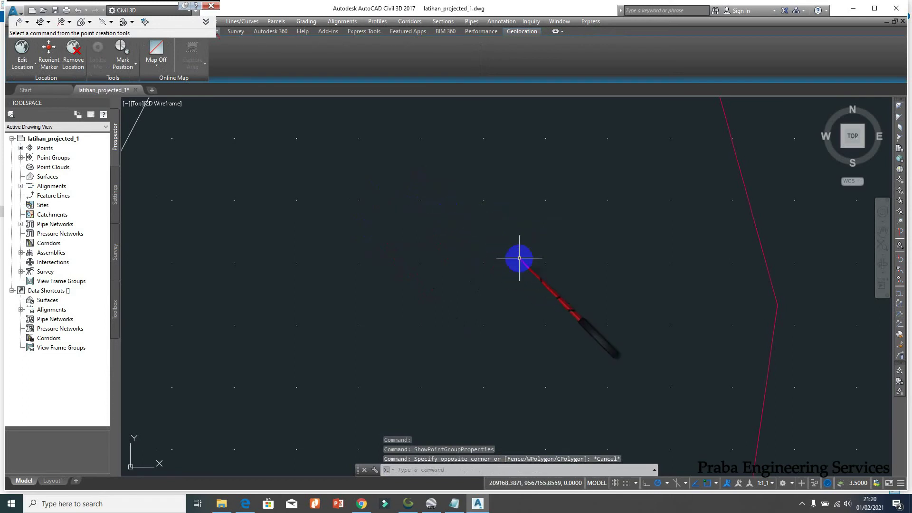
pyautogui.scroll(2, 371, 224)
pyautogui.scroll(4, 328, 232)
pyautogui.scroll(-2, 320, 223)
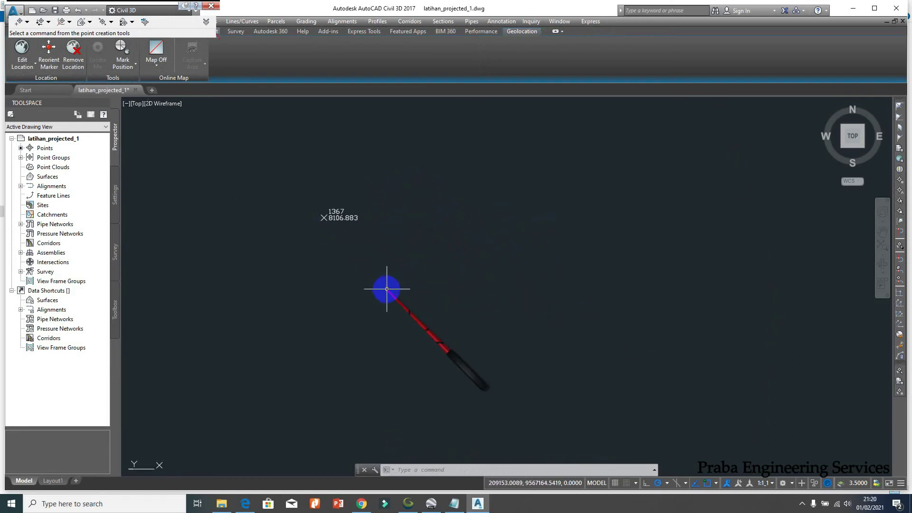
# - Switch to Global Mapper, close the feature information and start an elevation grid export in XYZ Grid format
pyautogui.click(408, 503)
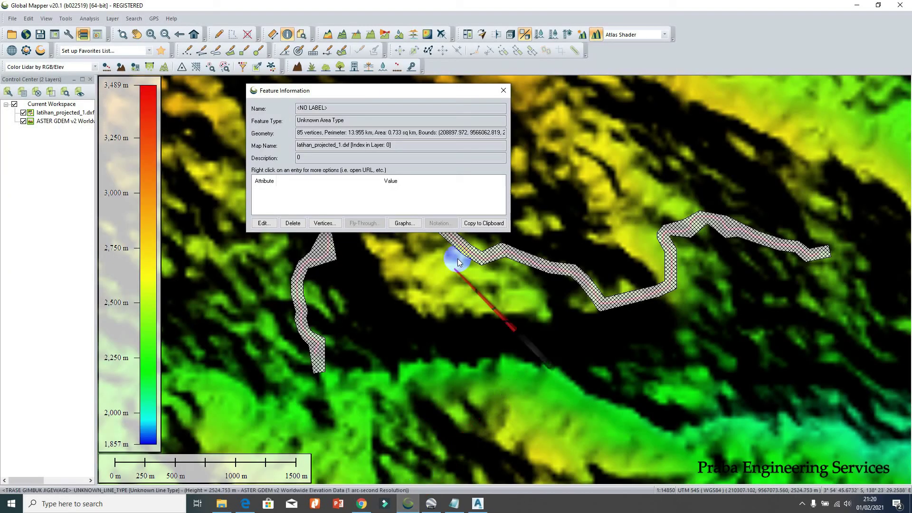
pyautogui.click(524, 80)
pyautogui.click(12, 18)
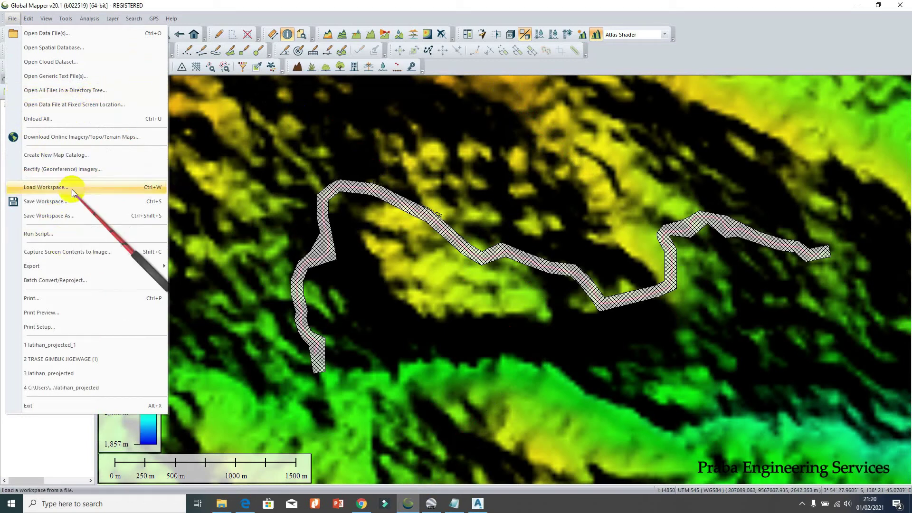
pyautogui.moveTo(75, 267)
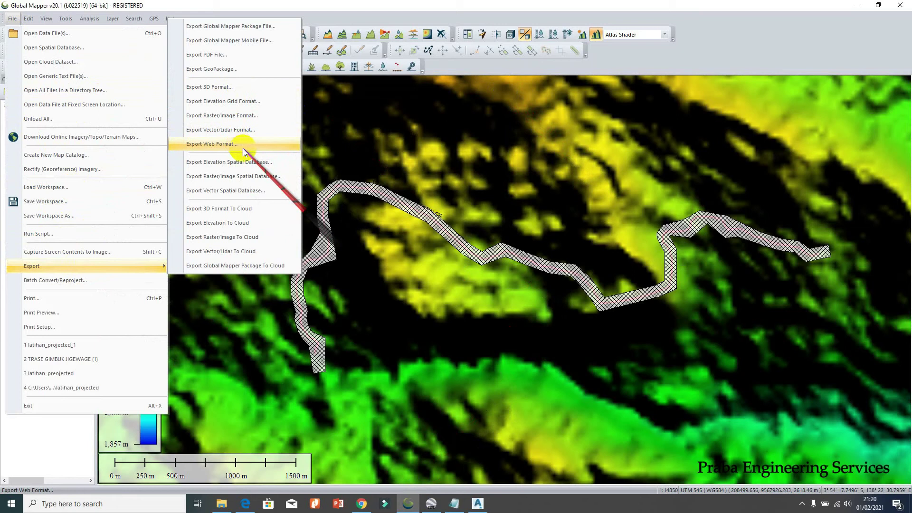
pyautogui.click(238, 104)
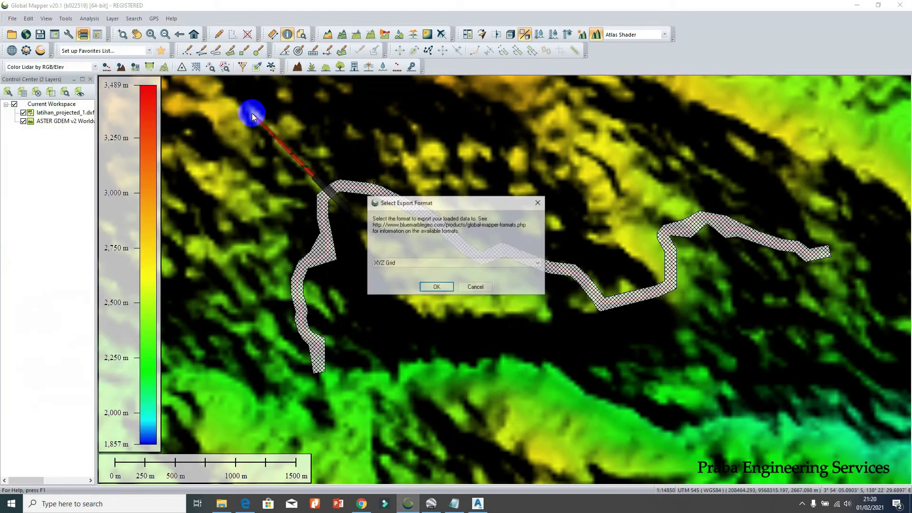
pyautogui.click(400, 263)
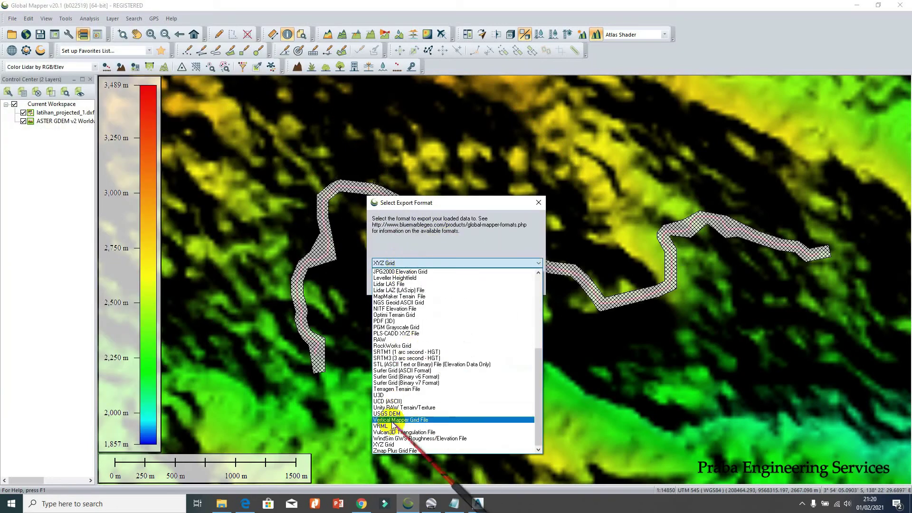
pyautogui.click(392, 445)
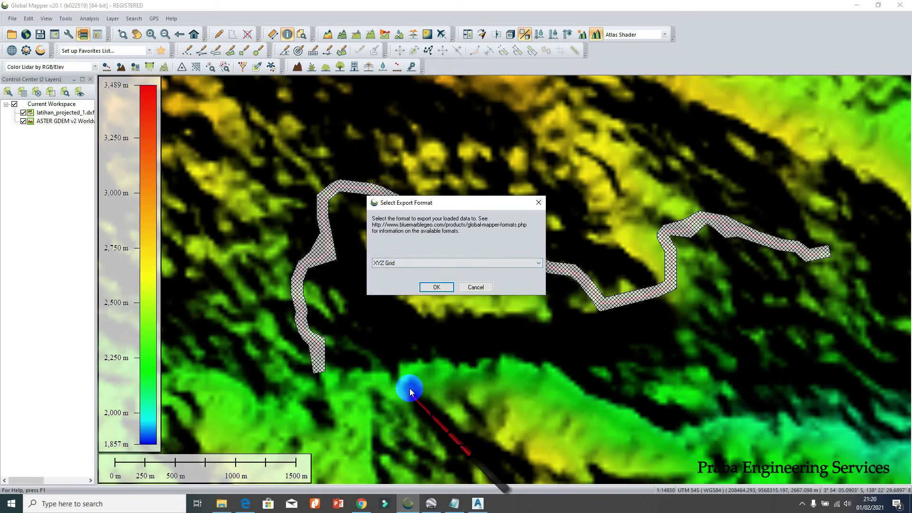
pyautogui.click(434, 288)
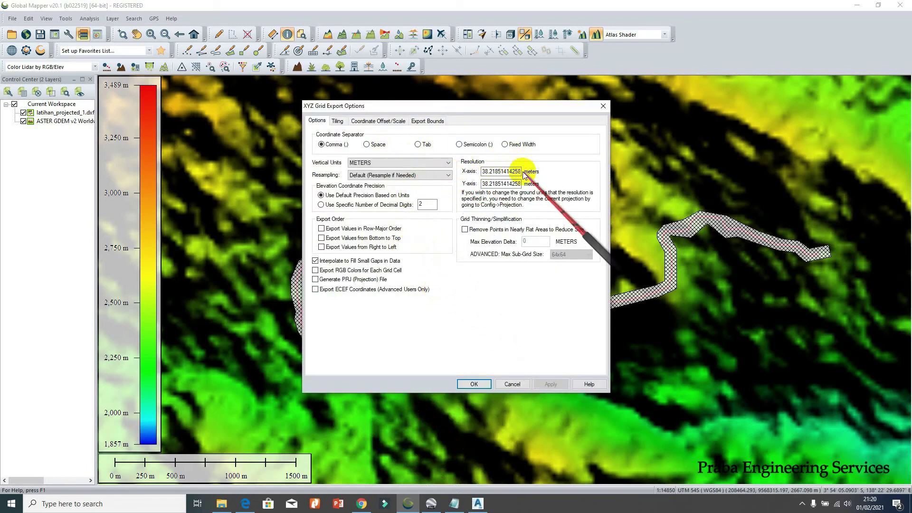
# - Set the export's X-axis and Y-axis resolution to 2 meters and crop its bounds to the selected area feature
pyautogui.moveTo(511, 171); pyautogui.dragTo(455, 178)
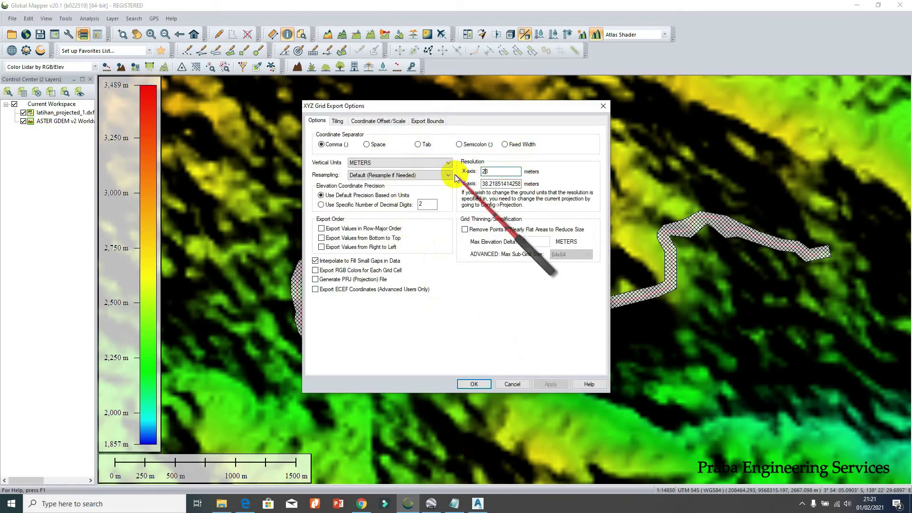
pyautogui.moveTo(520, 183); pyautogui.dragTo(452, 183)
pyautogui.write('78')
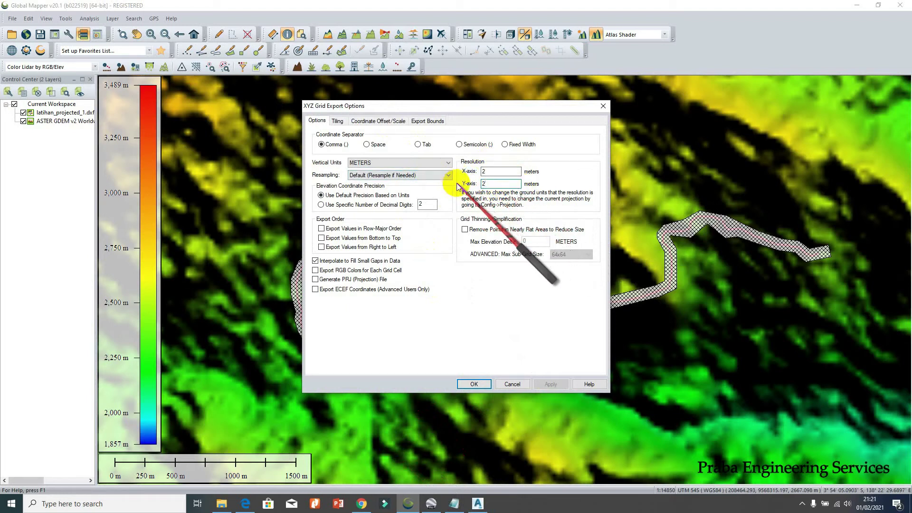
pyautogui.write('2')
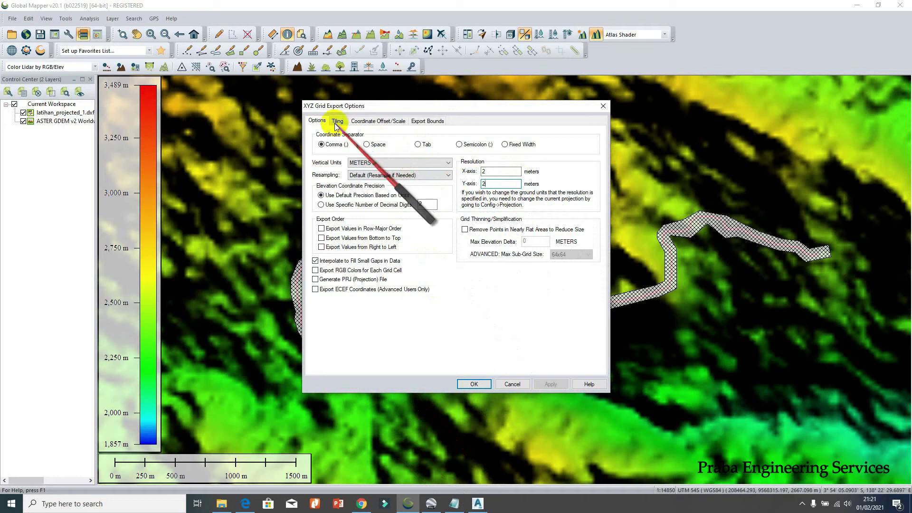
pyautogui.click(428, 121)
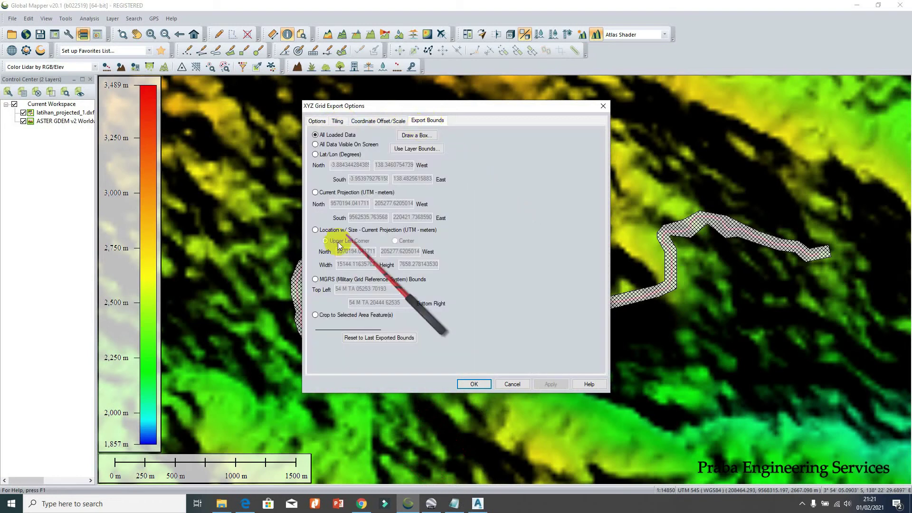
pyautogui.click(473, 382)
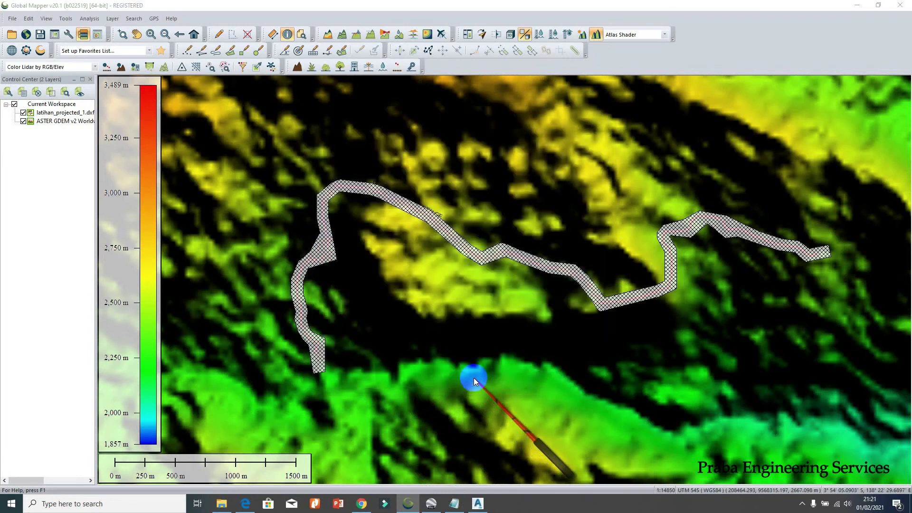
# - Save the exported grid as DATA_TOPO_2X2M.xyz in Documents, adapting the name of the existing 10X10M file
pyautogui.click(446, 285)
pyautogui.doubleClick(423, 333)
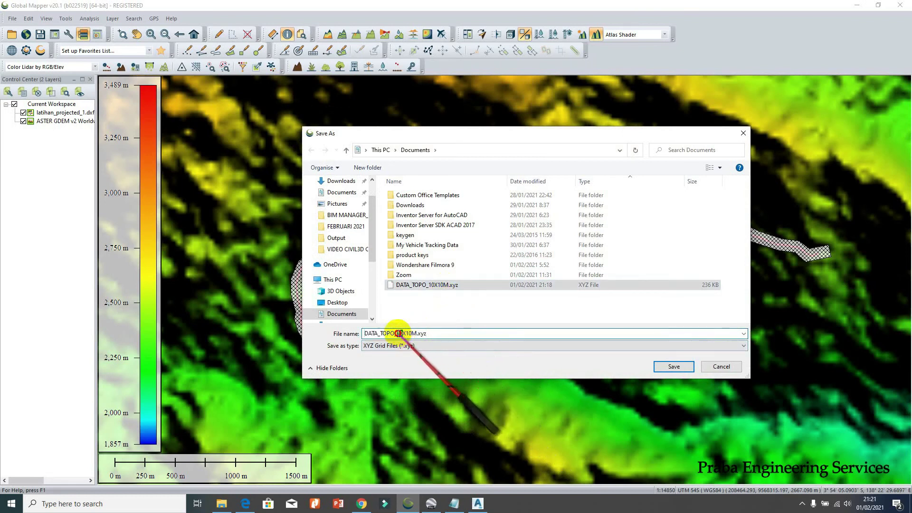
pyautogui.write('2X')
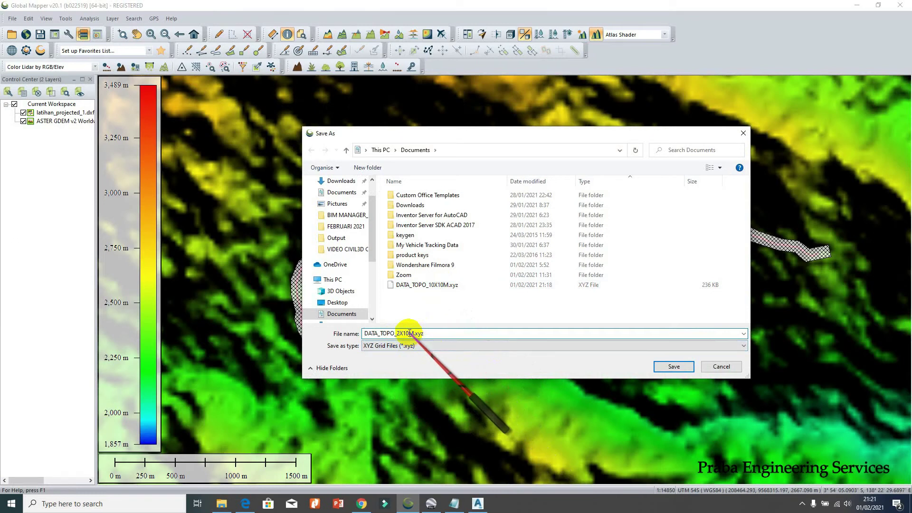
pyautogui.write('12')
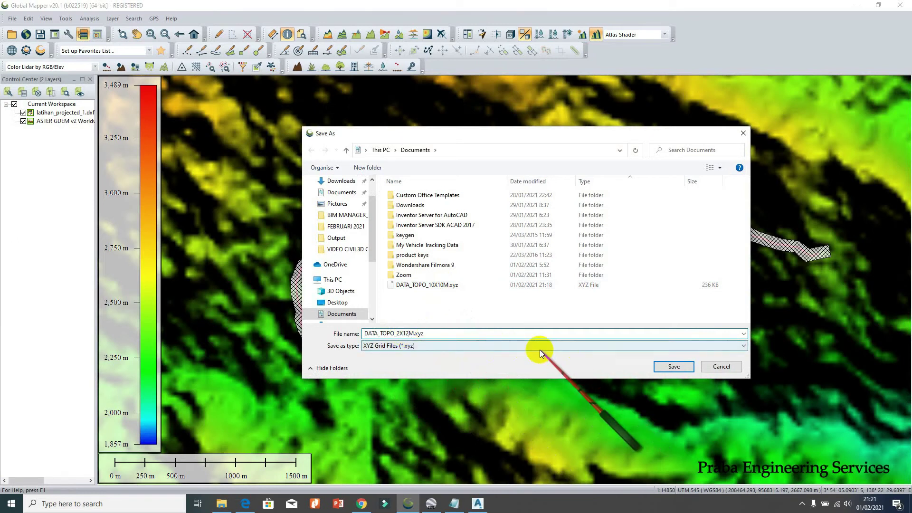
pyautogui.press('BackSpace')
pyautogui.press('BackSpace')
pyautogui.write('2')
pyautogui.click(673, 363)
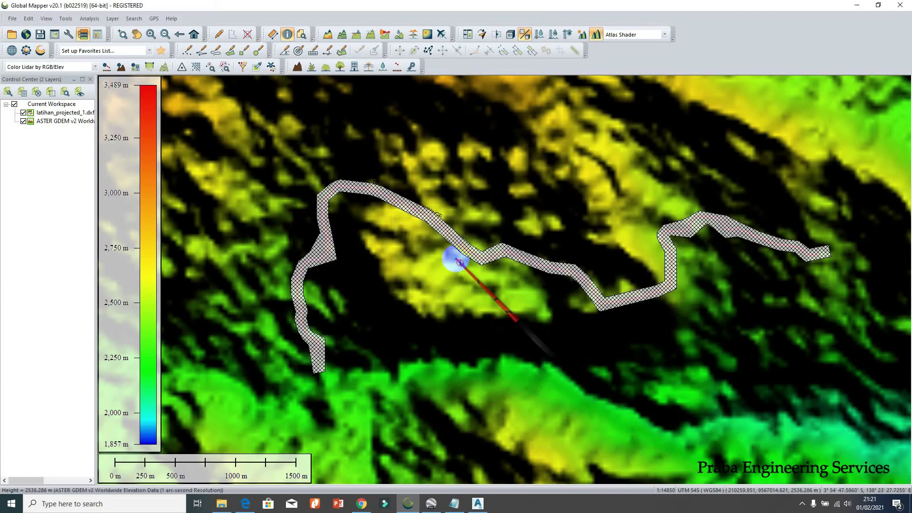
# - Start another XYZ Grid elevation export with the X-axis and Y-axis resolution set to 1 meter
pyautogui.click(12, 18)
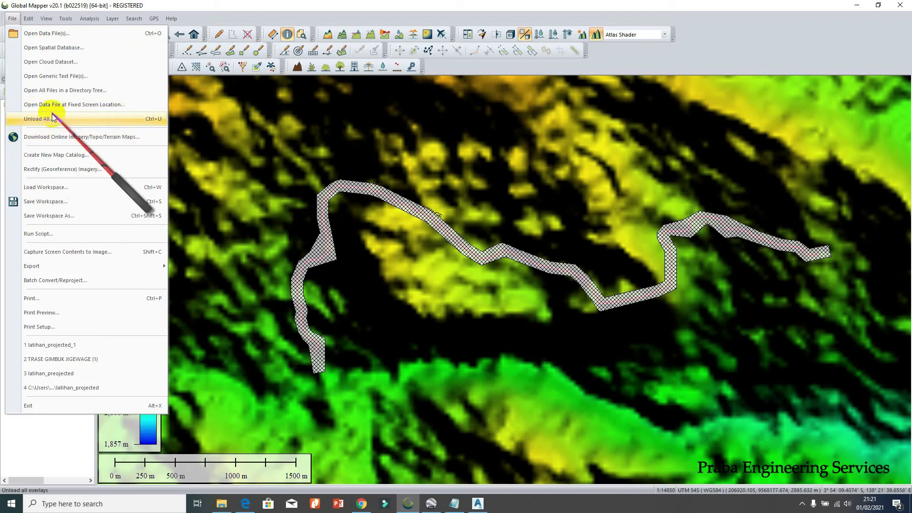
pyautogui.moveTo(45, 267)
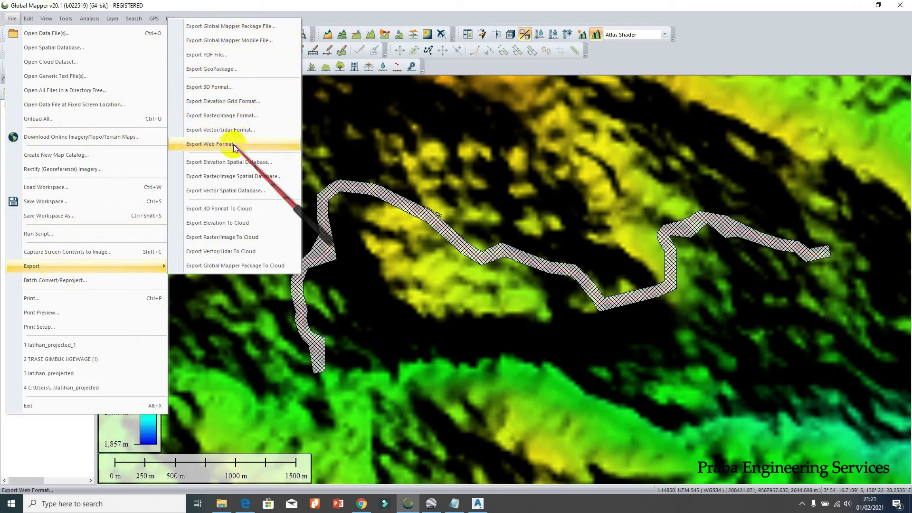
pyautogui.click(237, 102)
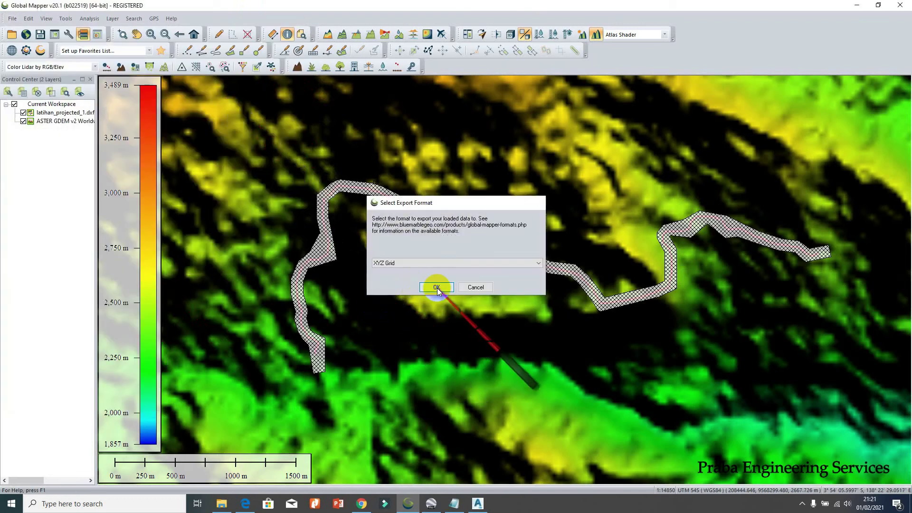
pyautogui.click(434, 287)
pyautogui.moveTo(507, 172); pyautogui.dragTo(462, 176)
pyautogui.write('1')
pyautogui.press('Delete')
pyautogui.moveTo(517, 172); pyautogui.dragTo(482, 185)
pyautogui.press('Delete')
pyautogui.write('1')
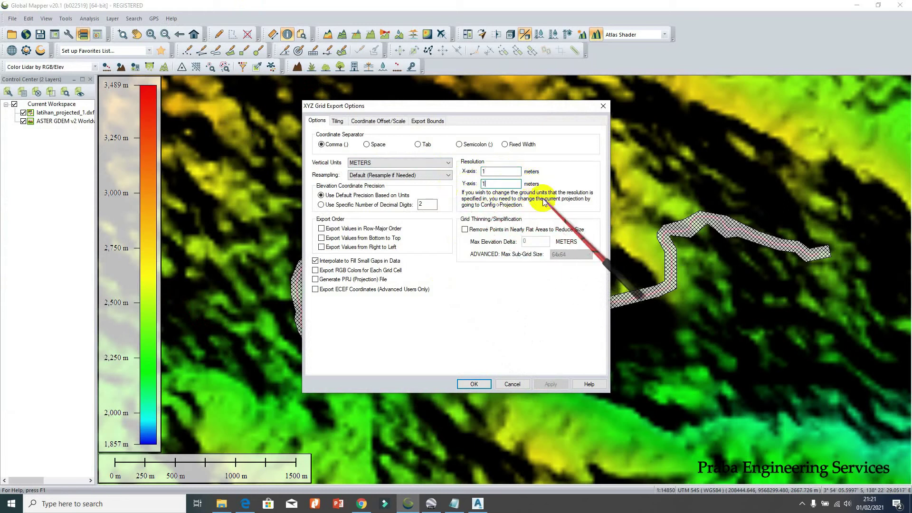
# - Crop the export bounds to the selected area feature and save the grid as DATA_TOPO_1X1M.xyz in Documents
pyautogui.click(426, 122)
pyautogui.click(366, 371)
pyautogui.click(484, 386)
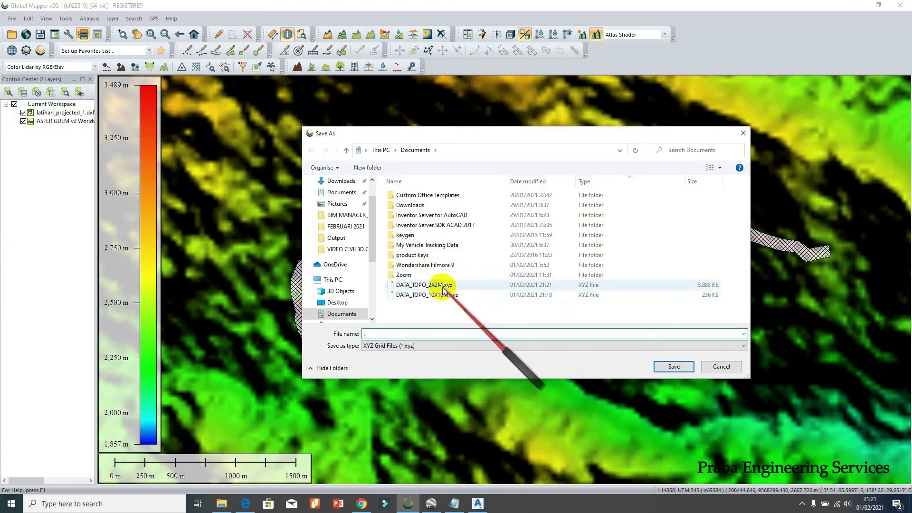
pyautogui.click(444, 295)
pyautogui.click(400, 333)
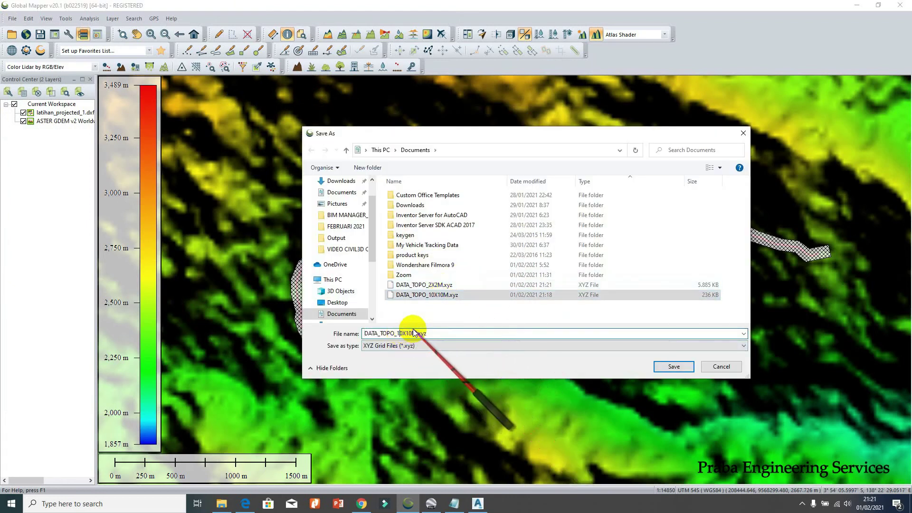
pyautogui.press('Delete')
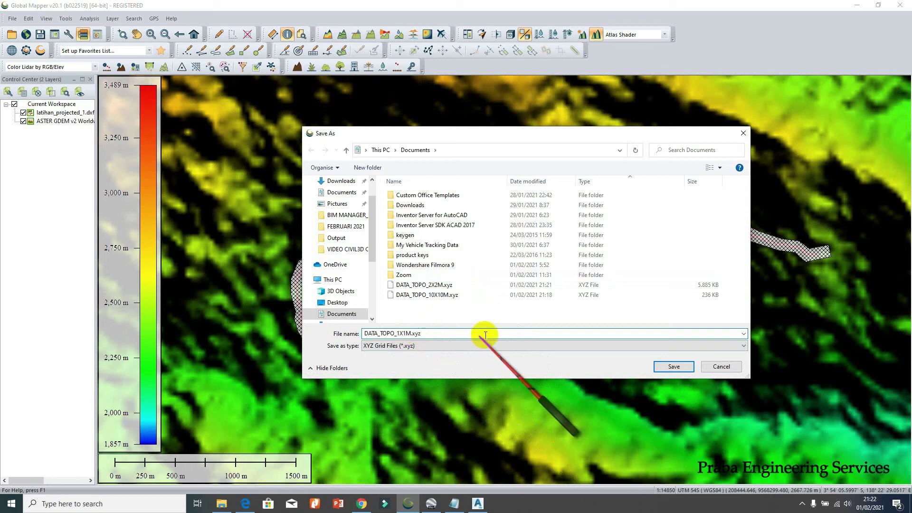
pyautogui.click(680, 367)
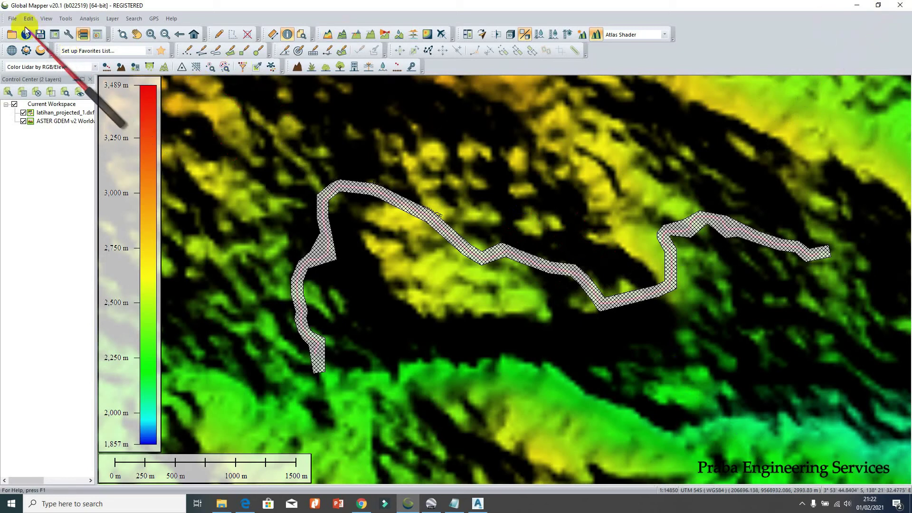
# - Save the Global Mapper workspace as latihan_projected_1 in Documents, adapting the name of the existing latihan_projected workspace
pyautogui.click(12, 18)
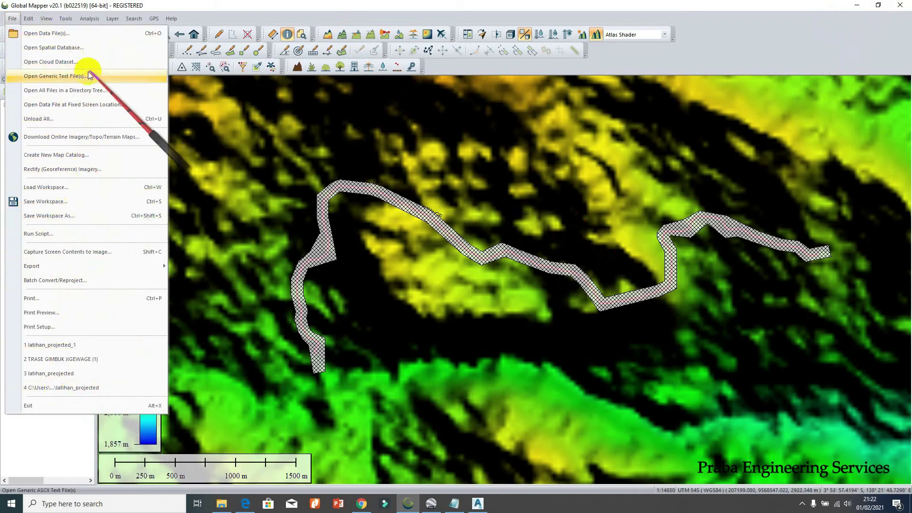
pyautogui.moveTo(27, 24)
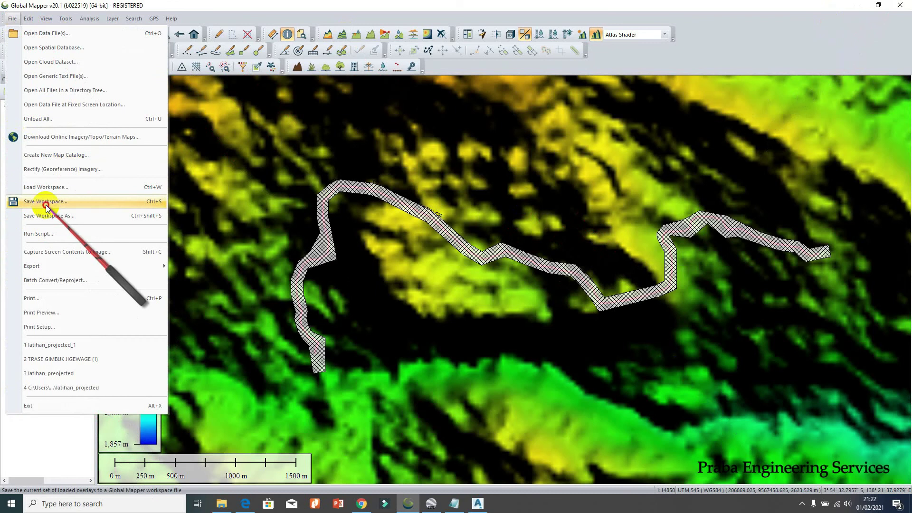
pyautogui.click(42, 201)
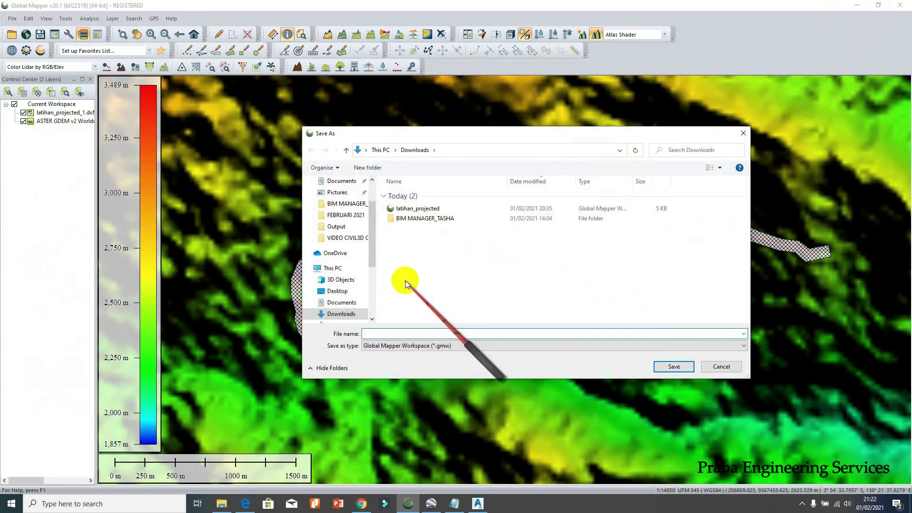
pyautogui.click(413, 209)
pyautogui.click(437, 332)
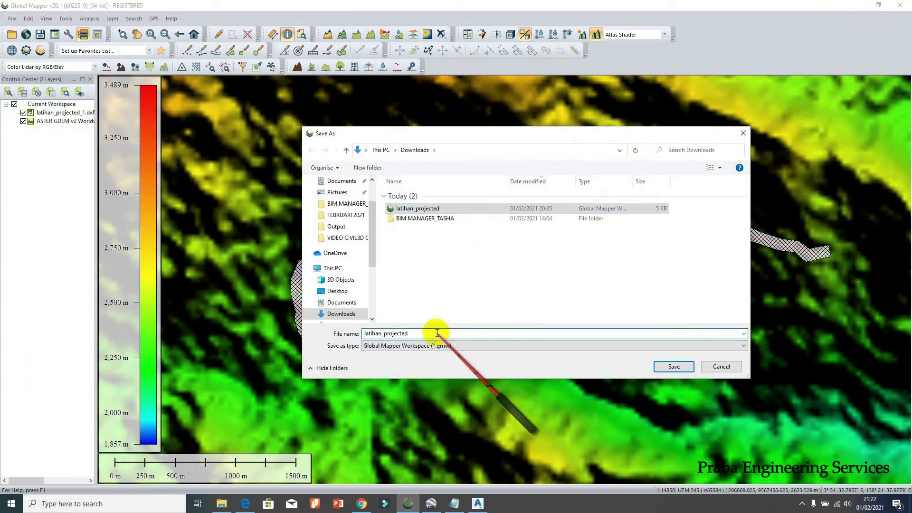
pyautogui.write('_1')
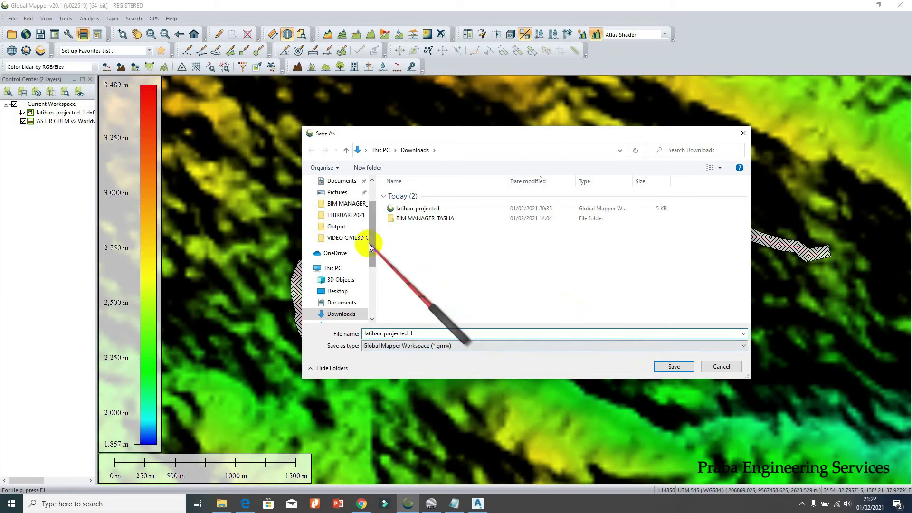
pyautogui.click(345, 302)
pyautogui.click(663, 364)
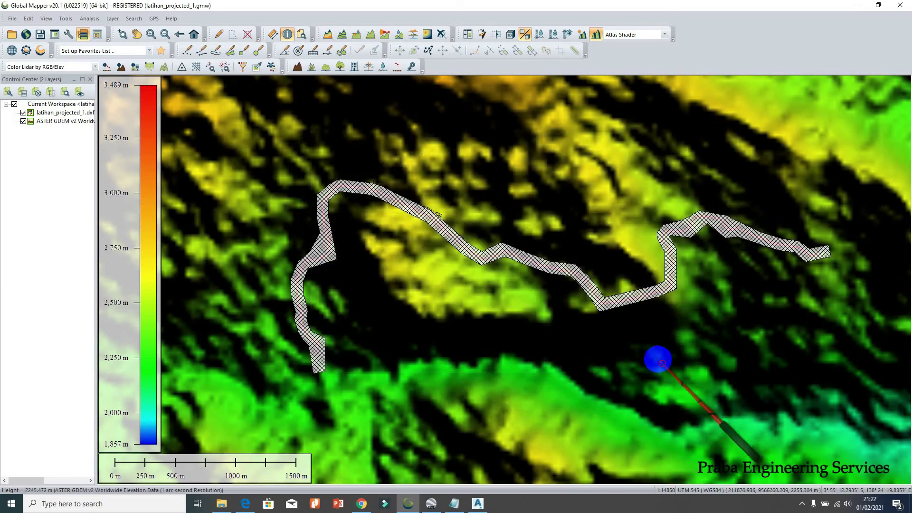
# - Close Global Mapper and the open latihan_projected_1 drawing in Civil 3D, and list Drawing Template (*.dwt) files for opening
pyautogui.click(900, 5)
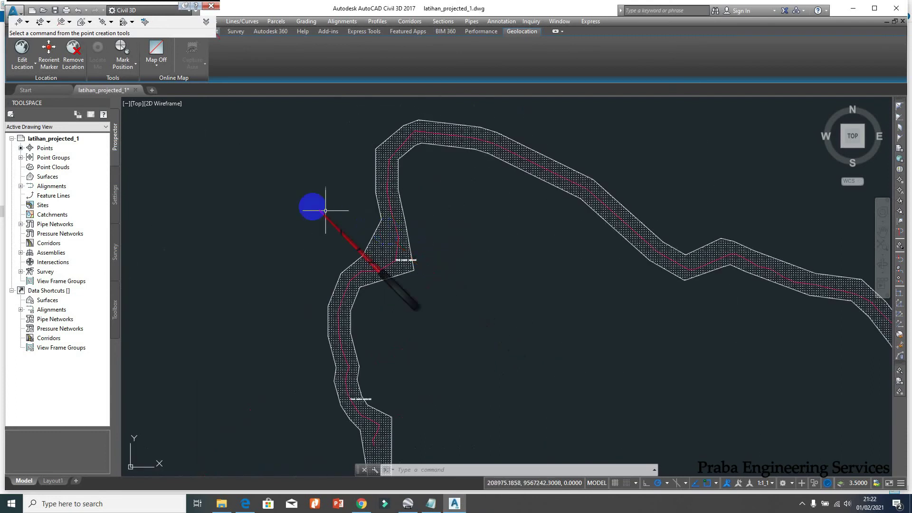
pyautogui.click(478, 270)
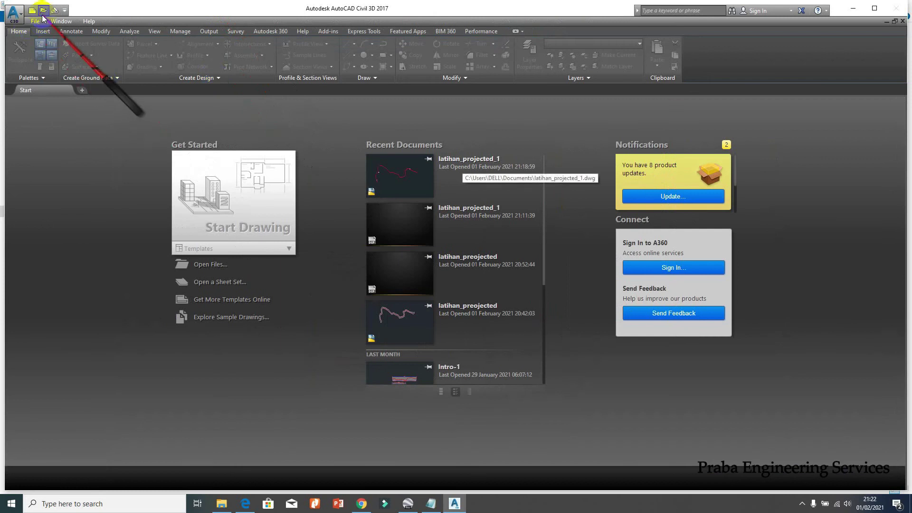
pyautogui.click(42, 10)
pyautogui.click(431, 356)
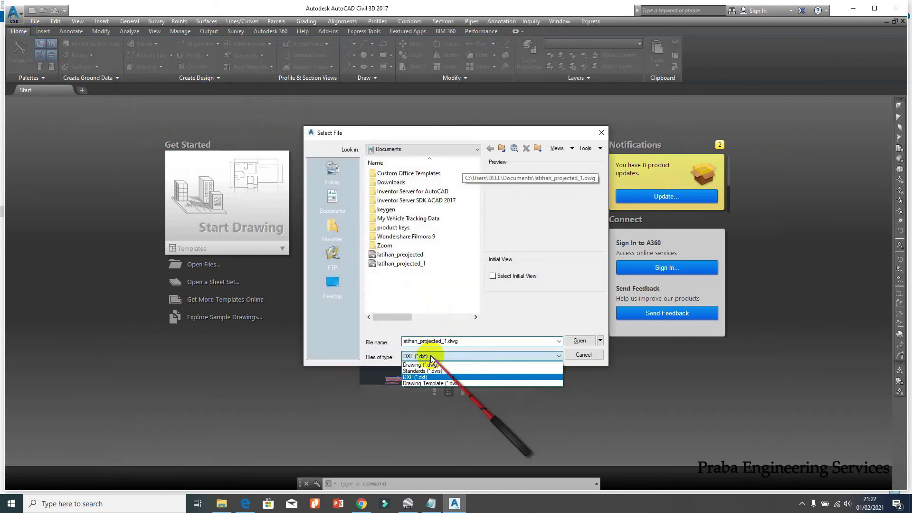
pyautogui.click(429, 383)
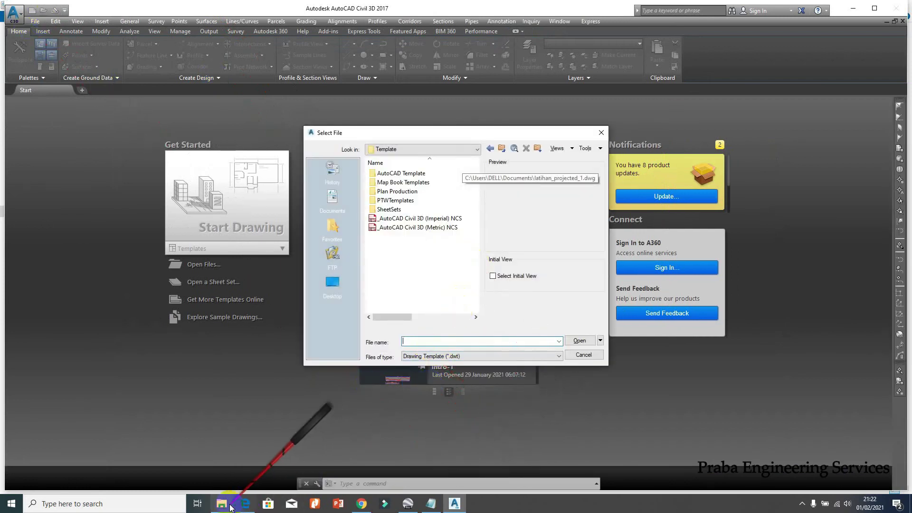
# - Switch to File Explorer and copy the _EII-WBN+ANZ template from the G: drive's #DELL_LATTITUDE_6520\D\1-BAHAN TRAINING\TEMPLATE folder
pyautogui.click(223, 504)
pyautogui.click(40, 290)
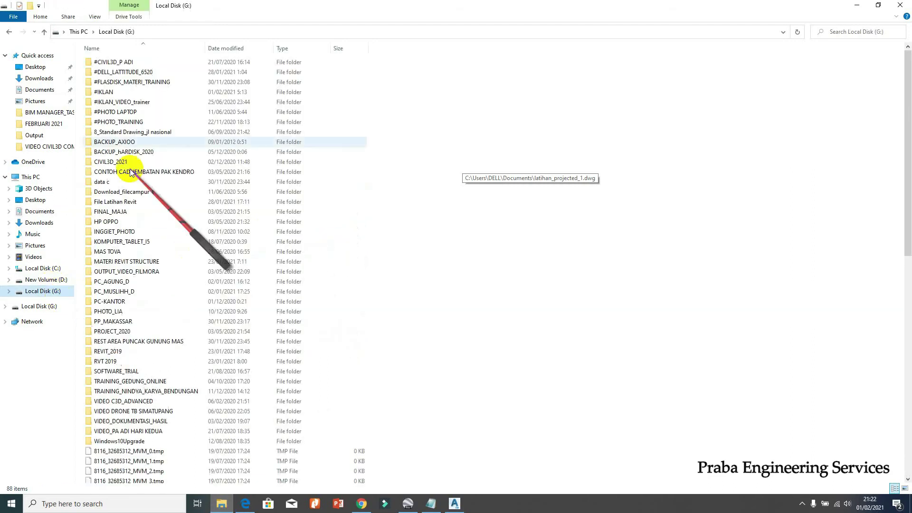
pyautogui.doubleClick(141, 74)
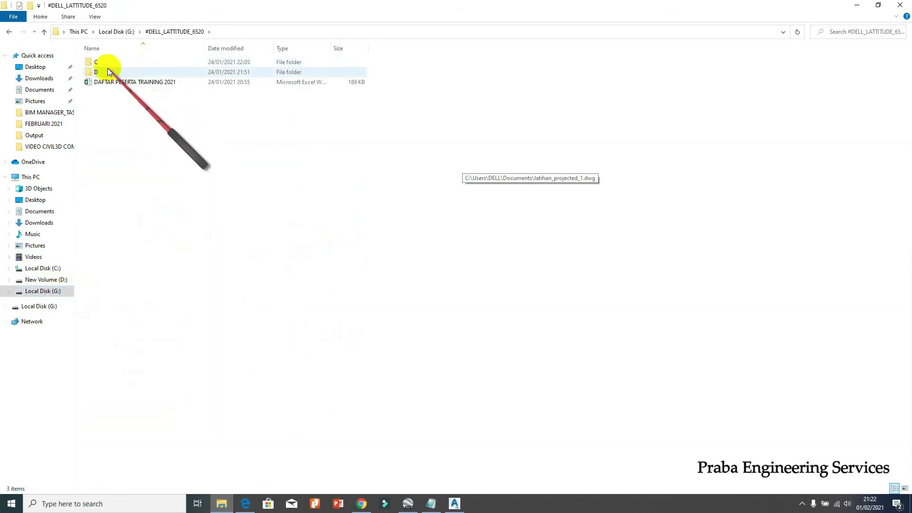
pyautogui.doubleClick(117, 72)
pyautogui.doubleClick(131, 83)
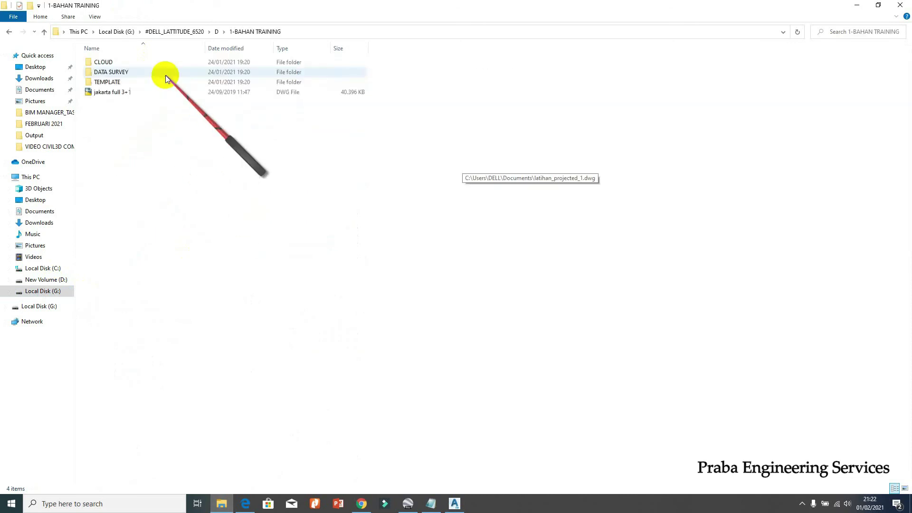
pyautogui.doubleClick(113, 82)
pyautogui.click(109, 102)
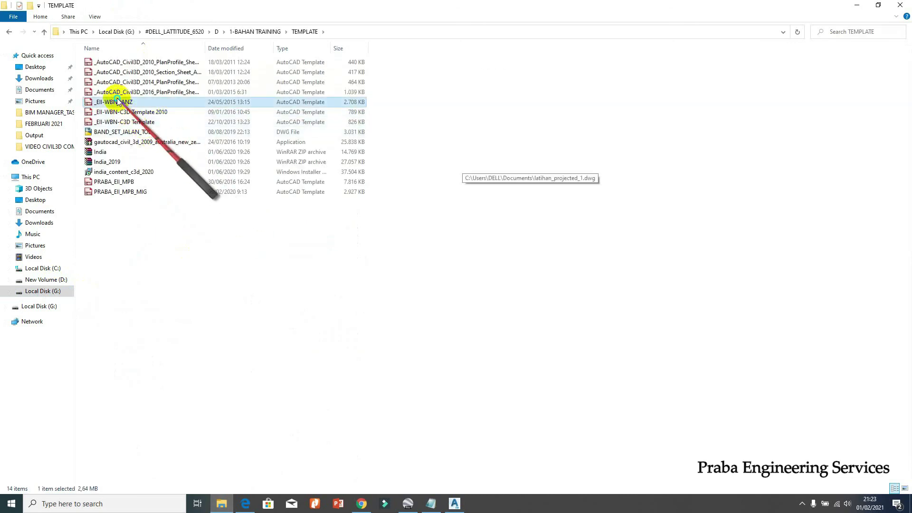
pyautogui.rightClick(118, 99)
pyautogui.click(167, 236)
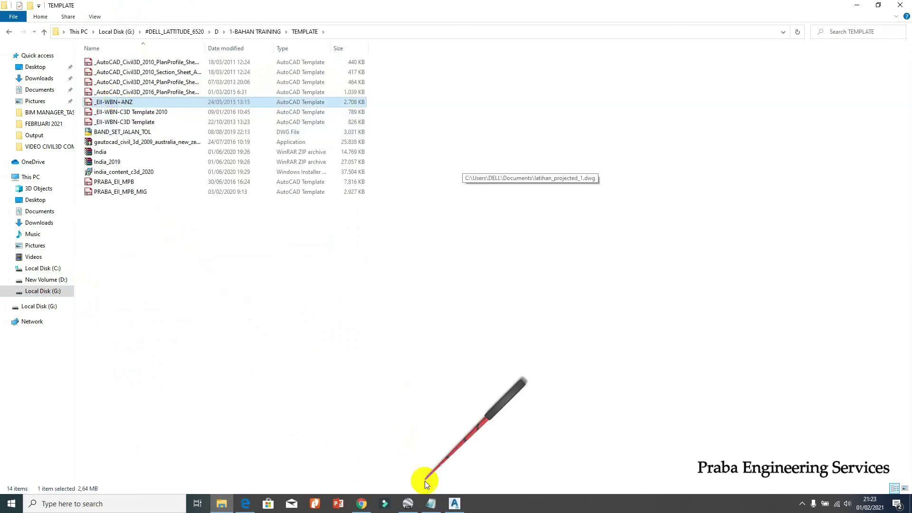
# - Switch back to Civil 3D, paste the copied _EII-WBN+ANZ template into the Template folder and open it
pyautogui.click(454, 502)
pyautogui.rightClick(401, 260)
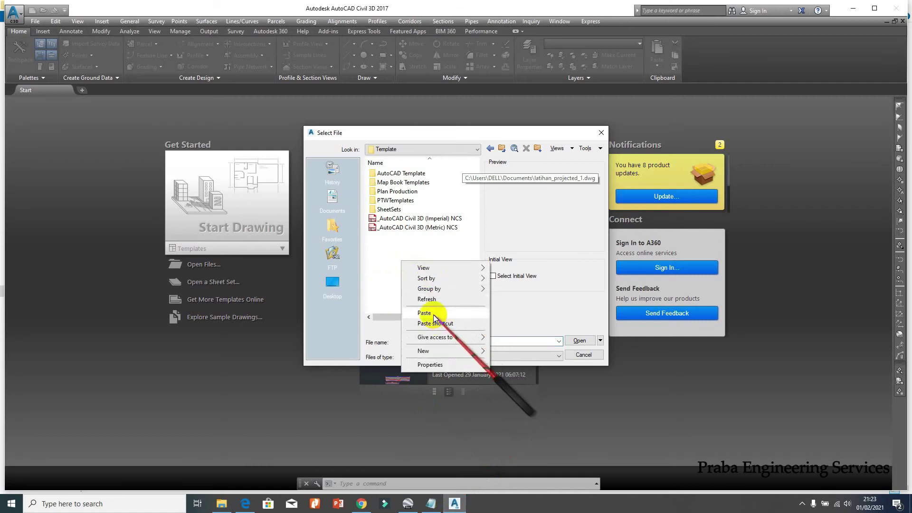
pyautogui.click(424, 313)
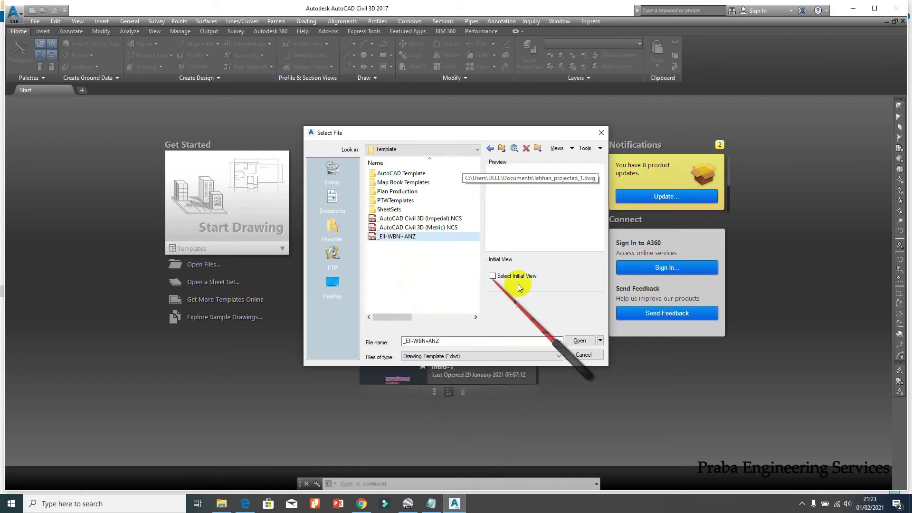
pyautogui.click(580, 341)
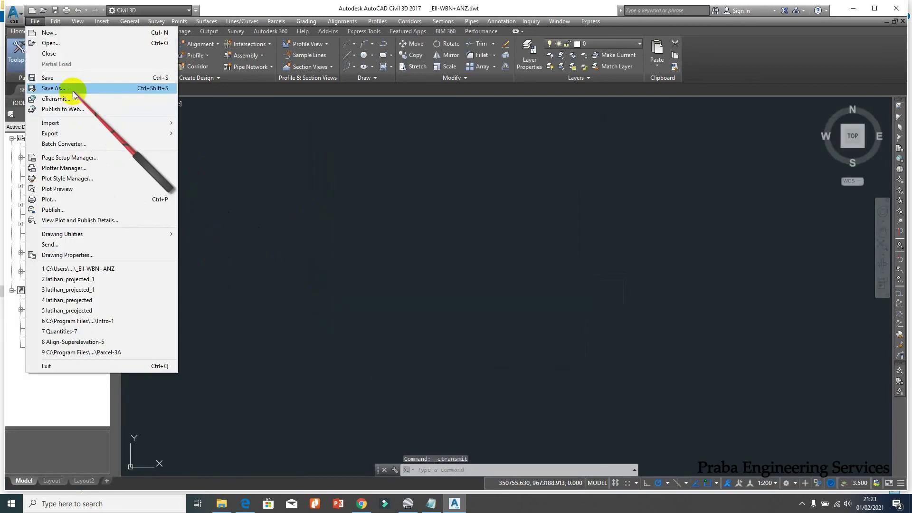
# - Save the opened template as an AutoCAD 2013 drawing named latihan_projected_1_datapoint+gambar.dwg in Documents
pyautogui.click(71, 90)
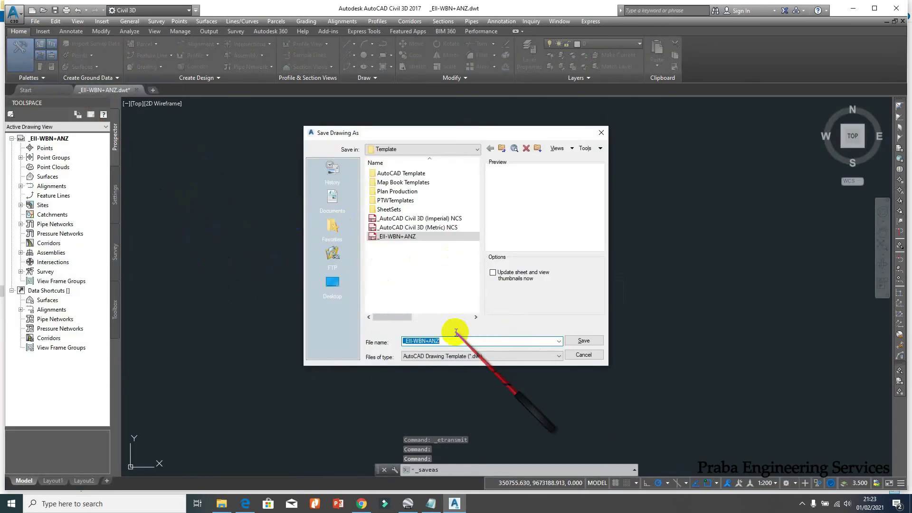
pyautogui.click(463, 356)
pyautogui.click(463, 365)
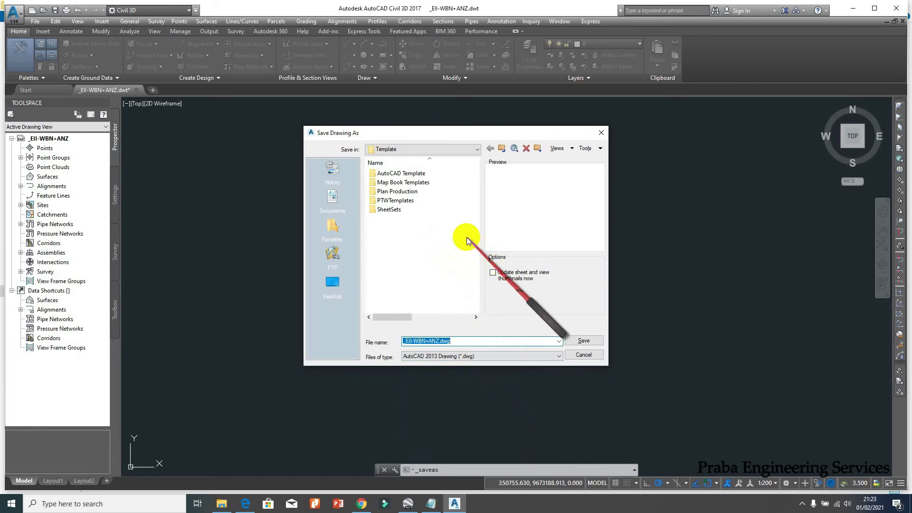
pyautogui.click(341, 200)
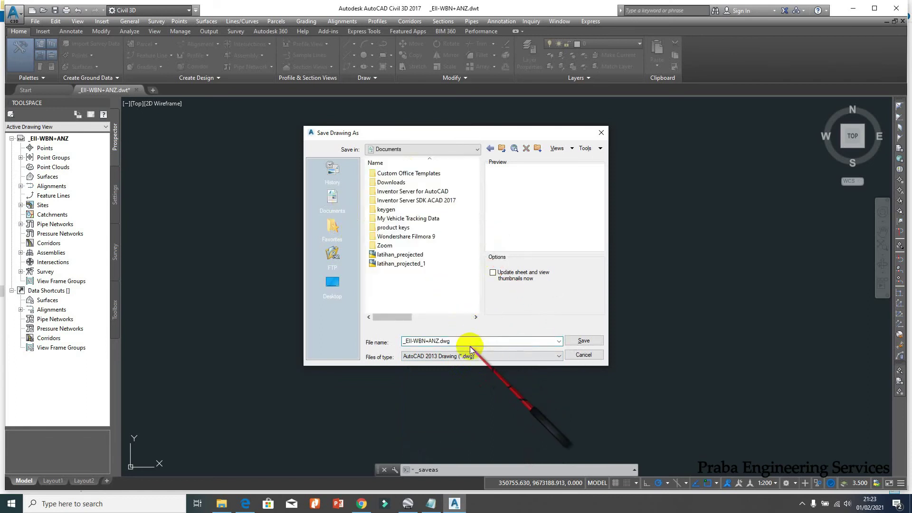
pyautogui.click(401, 263)
pyautogui.click(455, 341)
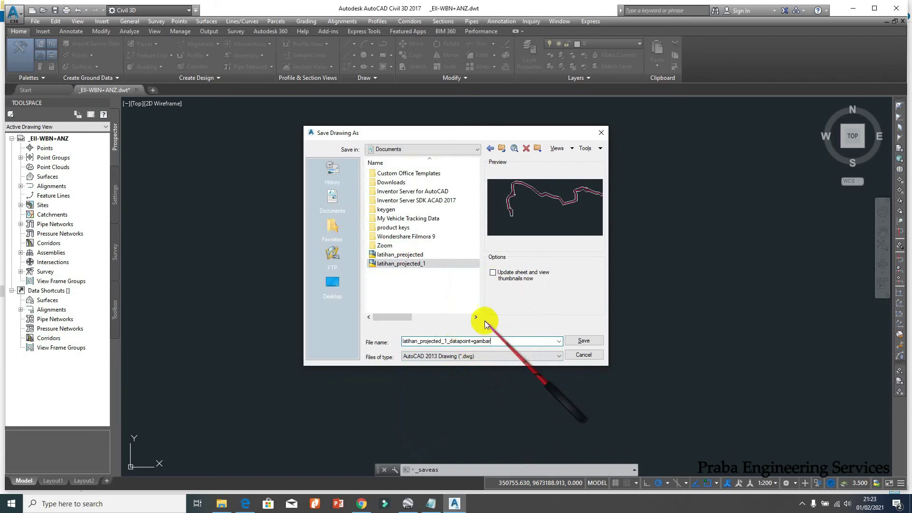
pyautogui.click(582, 339)
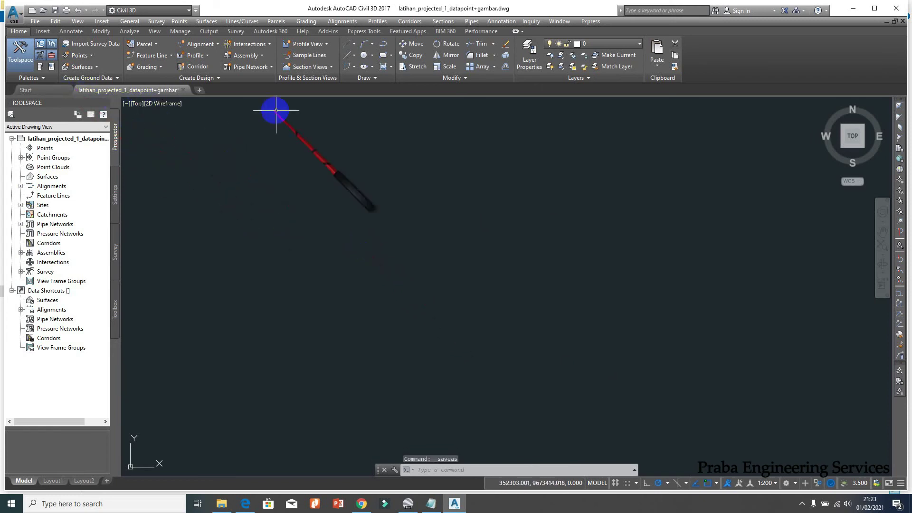
pyautogui.click(102, 21)
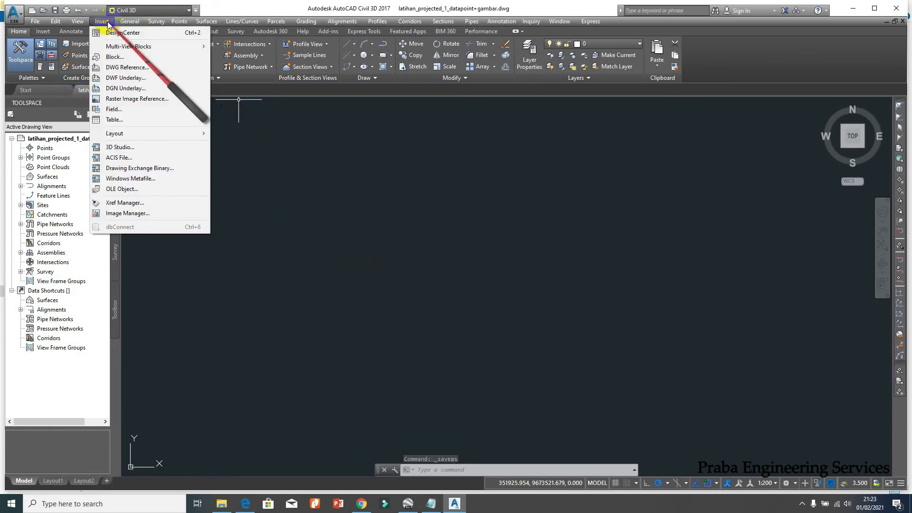
pyautogui.click(122, 57)
pyautogui.click(519, 309)
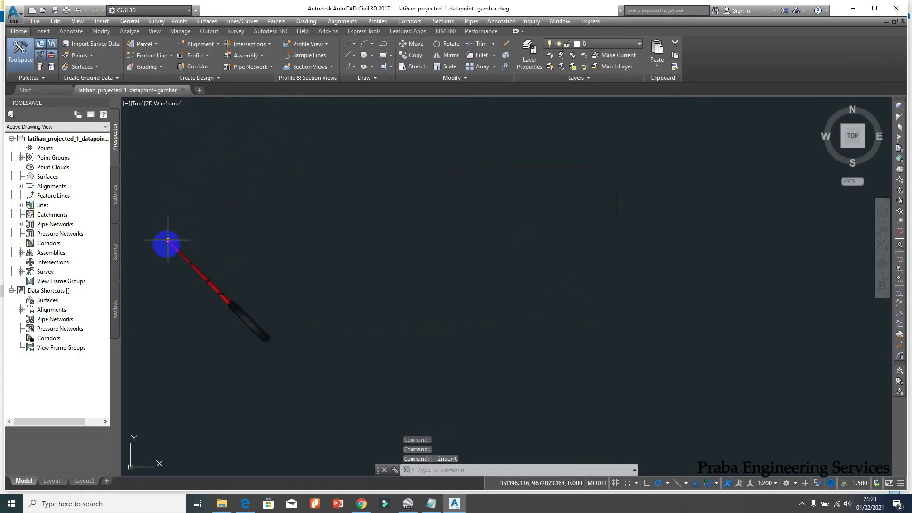
# - Set the drawing's zone category to UTM, WGS84 Datum with coordinate system code UTM84-54S in the drawing settings
pyautogui.click(115, 194)
pyautogui.rightClick(60, 141)
pyautogui.click(72, 144)
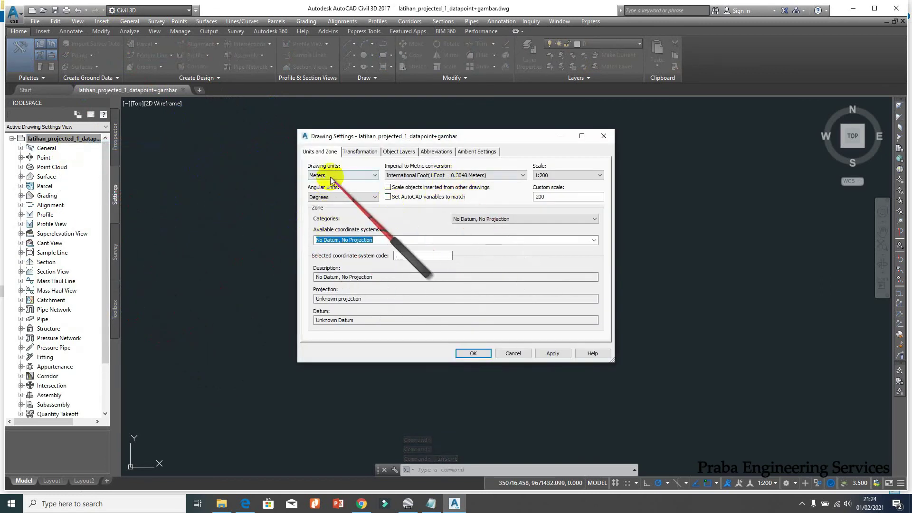
pyautogui.click(515, 218)
pyautogui.moveTo(594, 235); pyautogui.dragTo(604, 407)
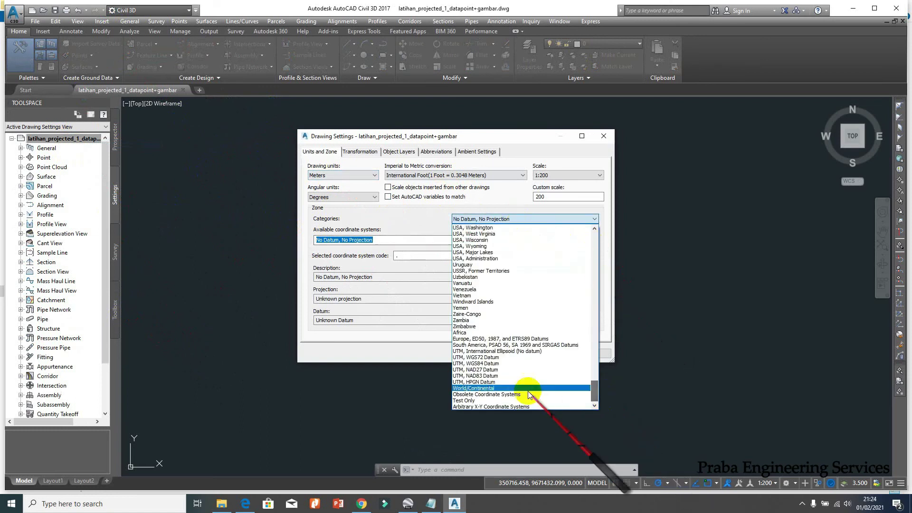
pyautogui.click(532, 363)
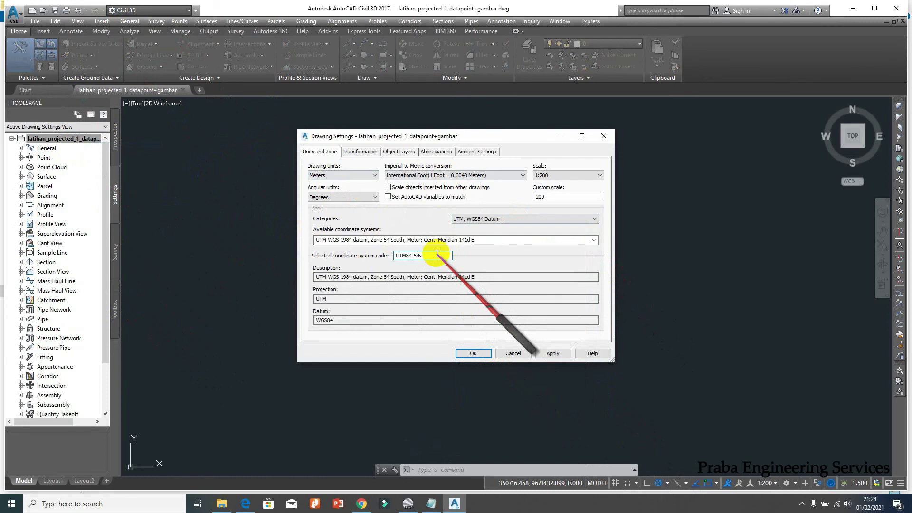
pyautogui.click(473, 353)
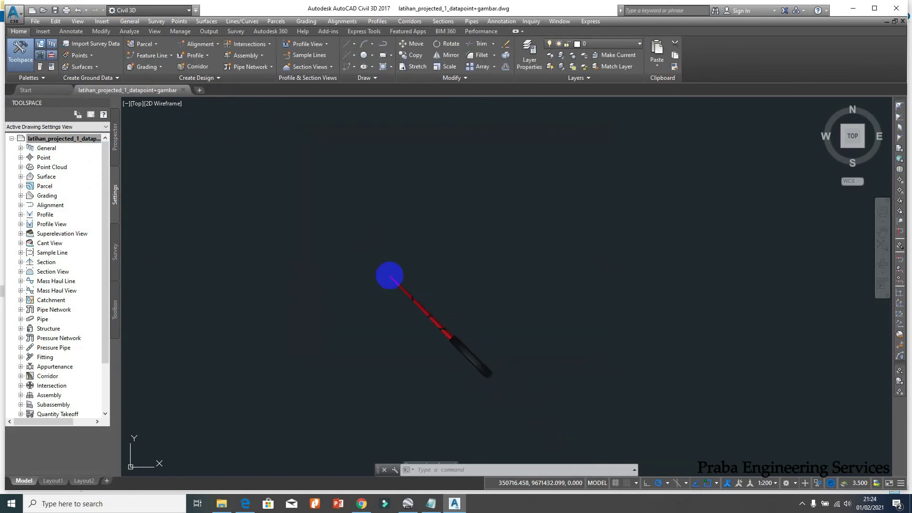
# - Zoom to the drawing's extents and save the georeferenced drawing
pyautogui.write('z')
pyautogui.press('Return')
pyautogui.write('e')
pyautogui.press('Return')
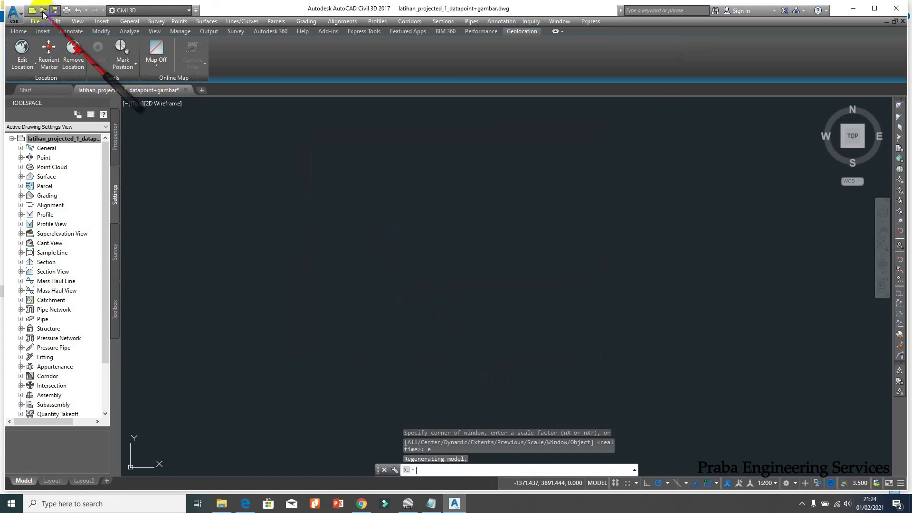
pyautogui.hotkey('ctrl', 's')
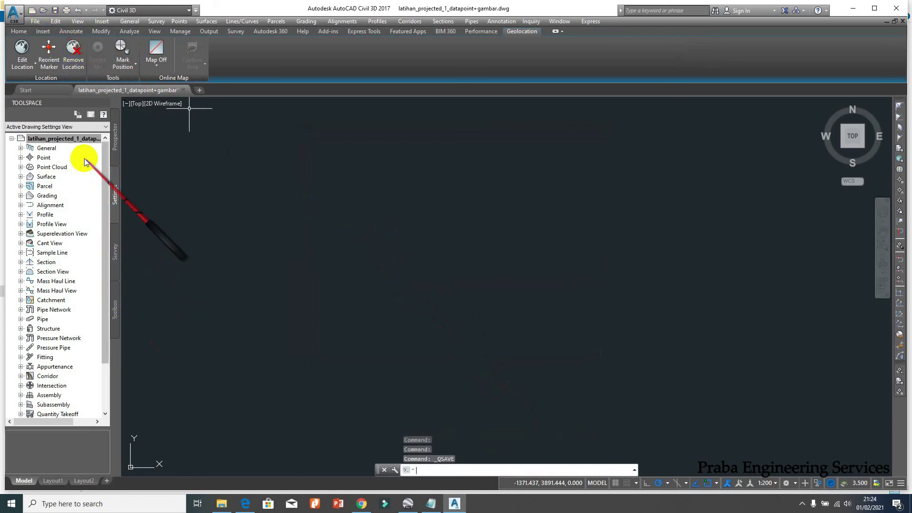
# - Check the units and coordinate zone in the drawing settings
pyautogui.rightClick(69, 138)
pyautogui.click(126, 143)
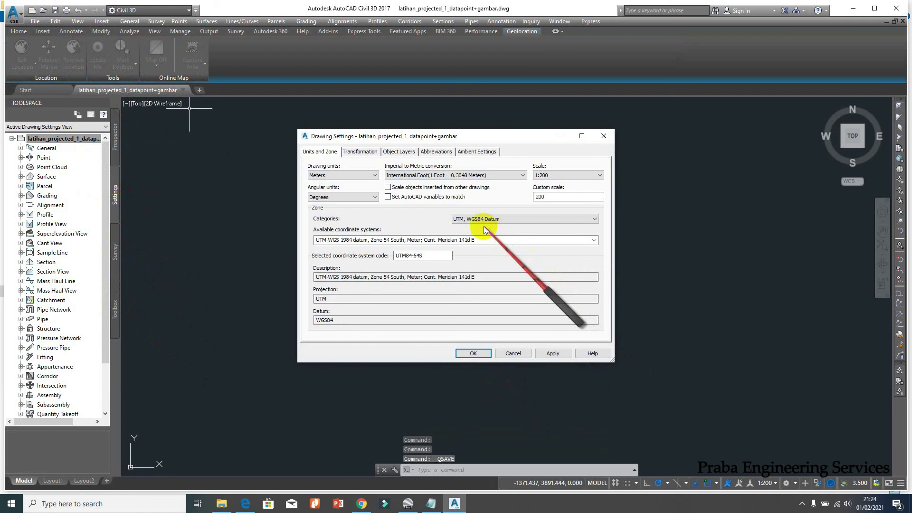
pyautogui.press('Escape')
# - Open the drawing latihan_projected_1.dwg from the Documents folder
pyautogui.click(43, 10)
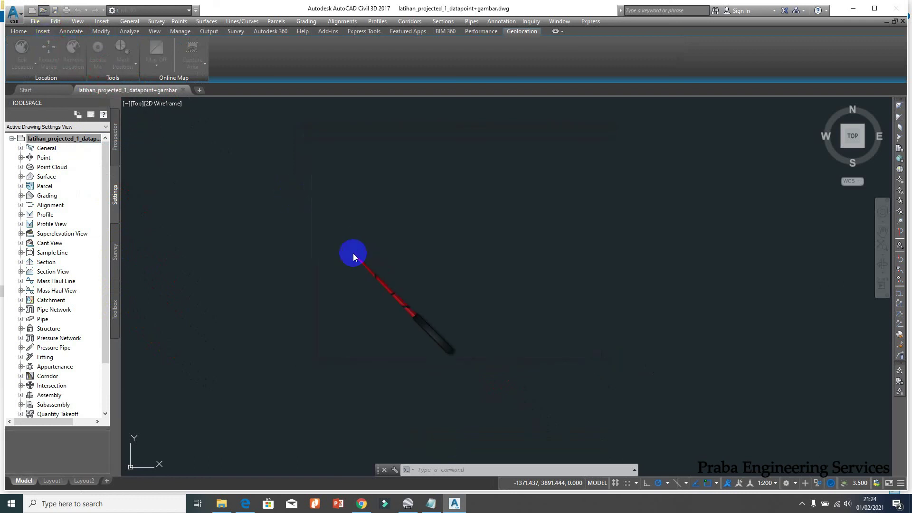
pyautogui.click(447, 356)
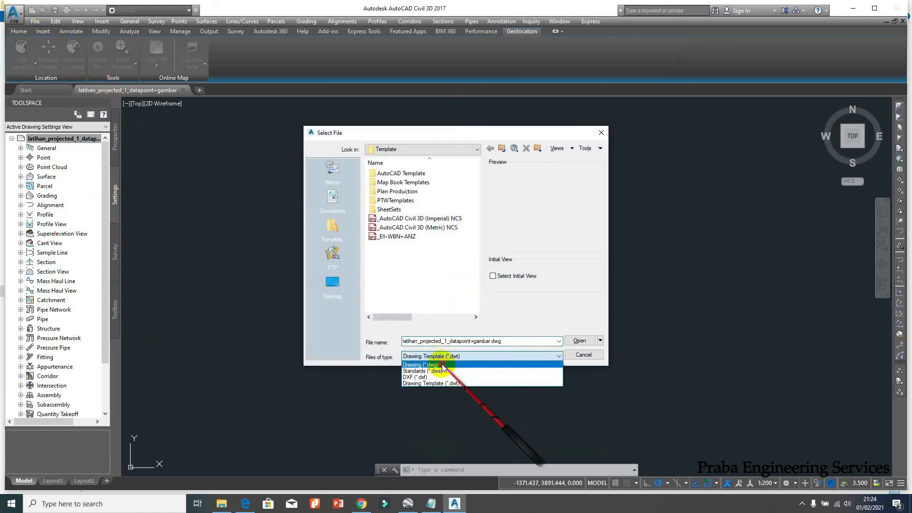
pyautogui.click(460, 365)
pyautogui.click(334, 197)
pyautogui.click(400, 263)
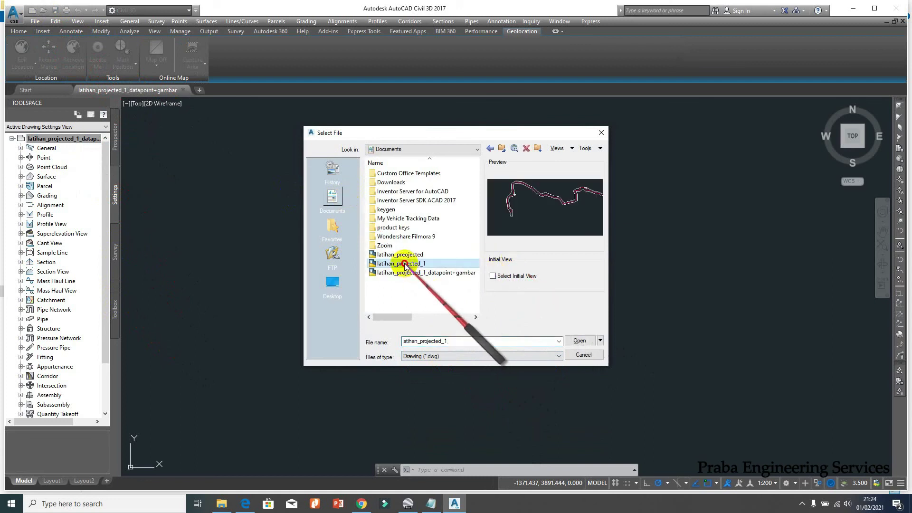
pyautogui.click(580, 341)
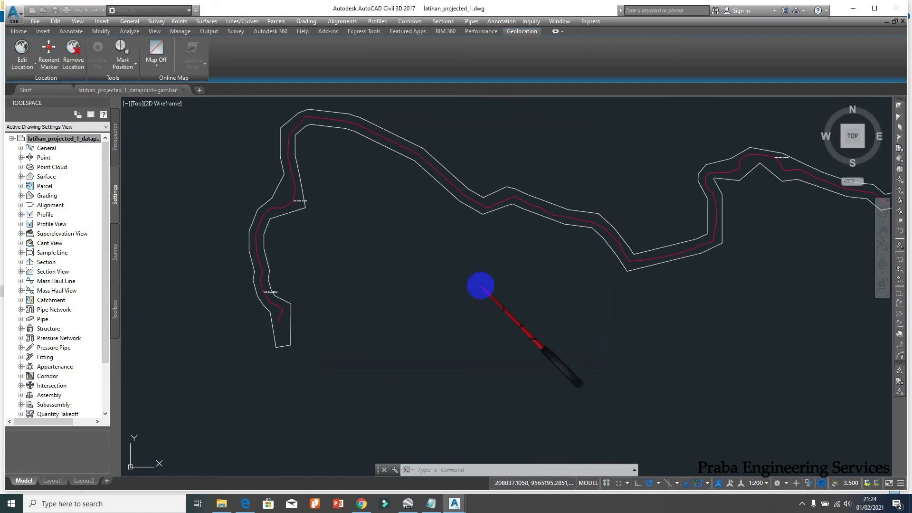
# - Copy the route's red centreline and white boundary outline to the clipboard
pyautogui.click(56, 21)
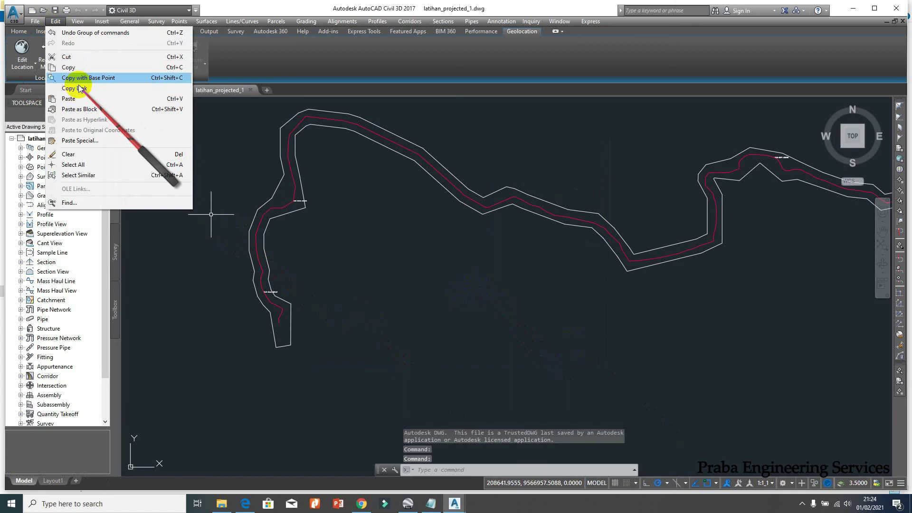
pyautogui.click(72, 81)
pyautogui.click(271, 224)
pyautogui.click(264, 210)
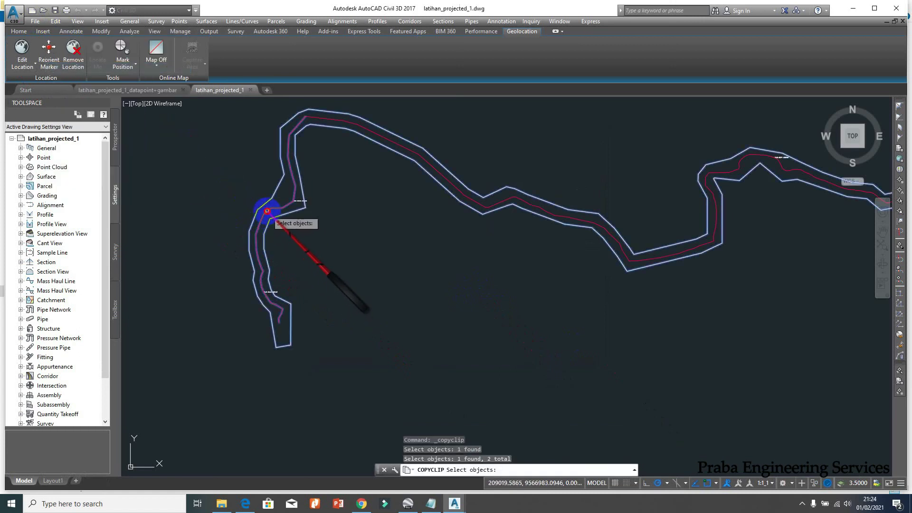
pyautogui.press('Return')
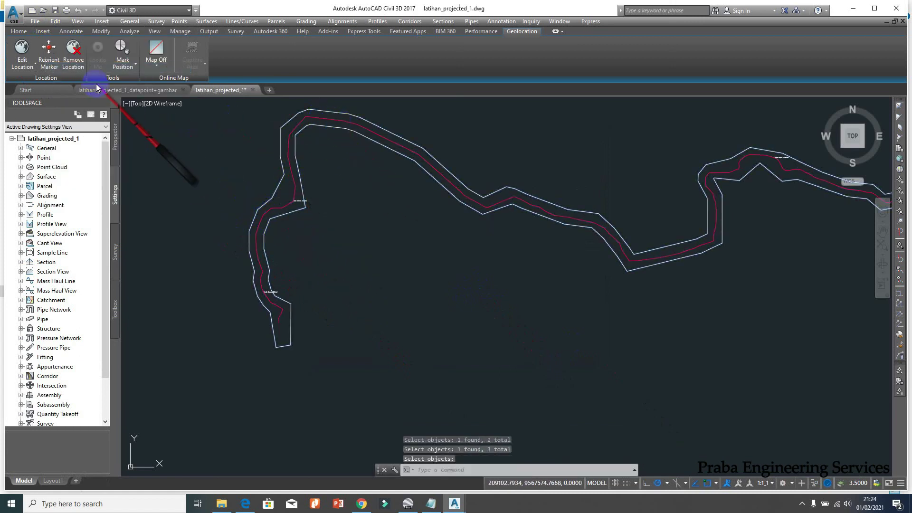
# - Paste the copied route into latihan_projected_1_datapoint+gambar.dwg at its original coordinates and show the drawing's full extents
pyautogui.click(97, 90)
pyautogui.click(55, 21)
pyautogui.click(173, 127)
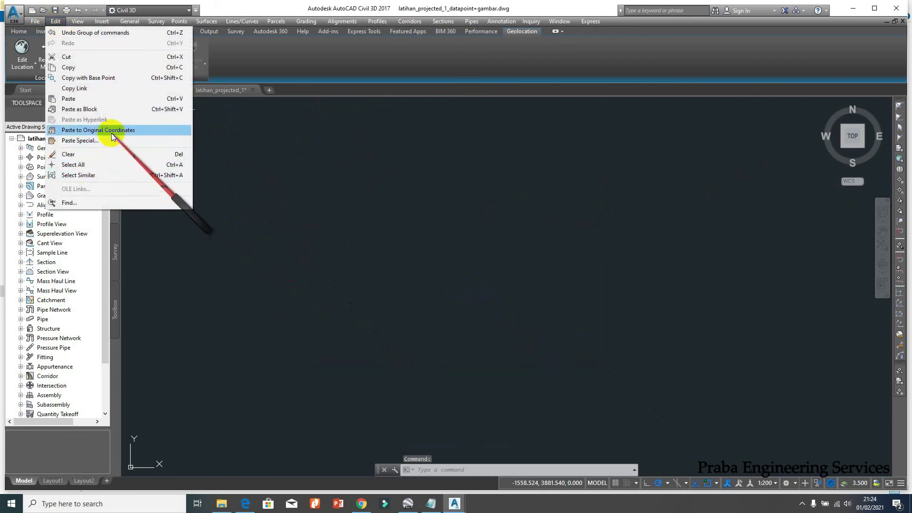
pyautogui.write('z')
pyautogui.press('Return')
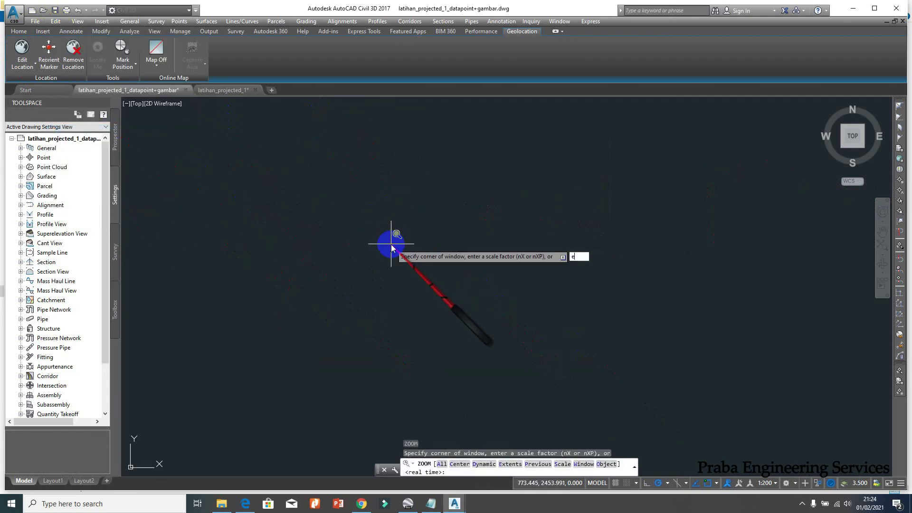
pyautogui.write('e')
pyautogui.press('Return')
pyautogui.scroll(-3, 372, 224)
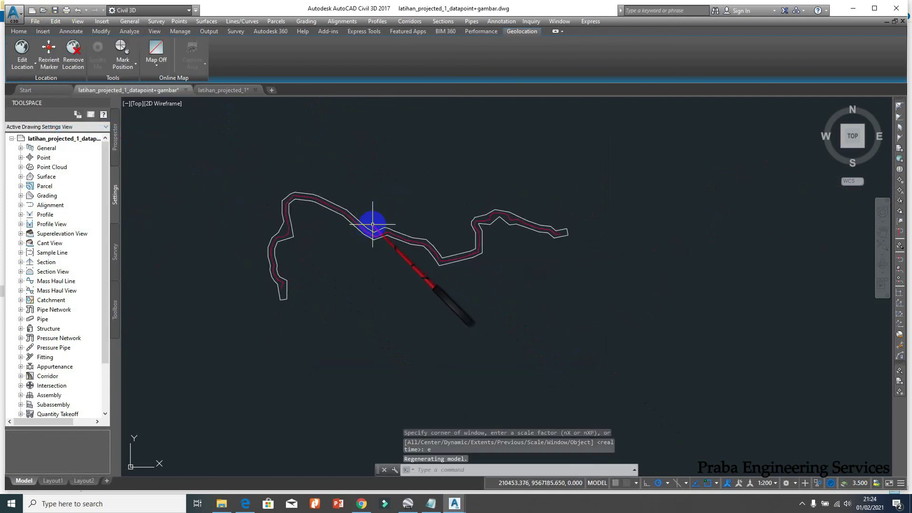
# - Close the source drawing latihan_projected_1 and show the full extents of the datapoint+gambar drawing
pyautogui.click(239, 93)
pyautogui.click(477, 271)
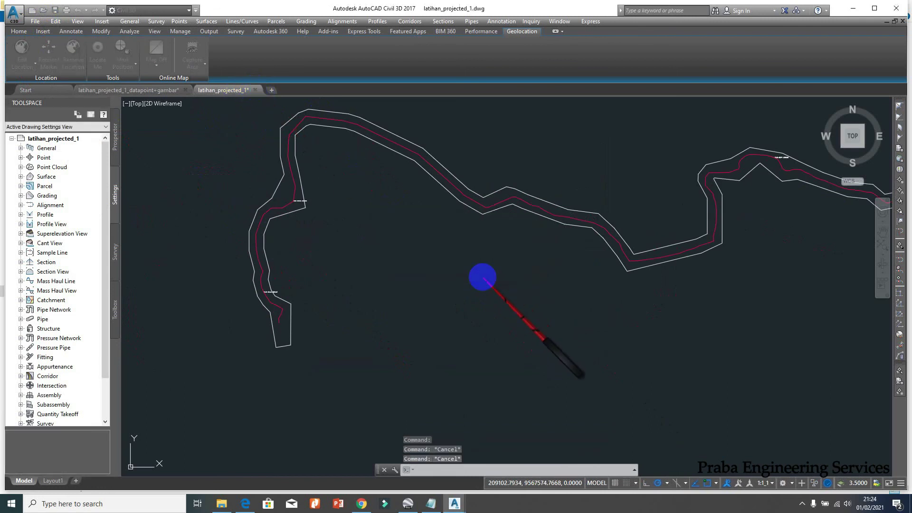
pyautogui.write('z')
pyautogui.press('Return')
pyautogui.write('e')
pyautogui.press('Return')
pyautogui.click(179, 21)
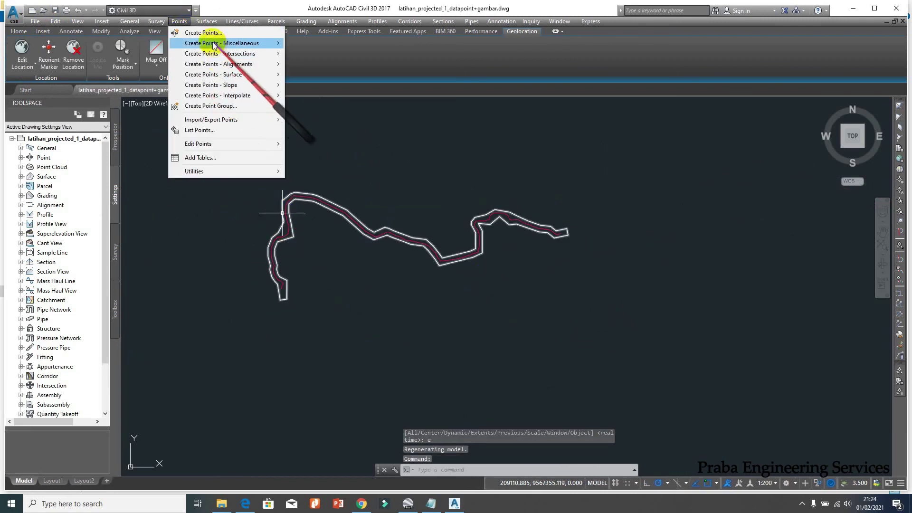
pyautogui.click(204, 32)
pyautogui.click(145, 22)
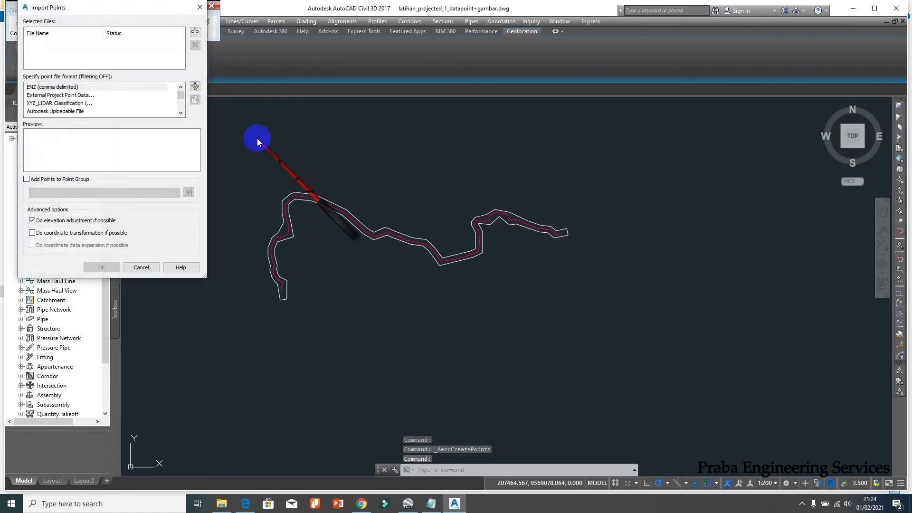
pyautogui.press('Escape')
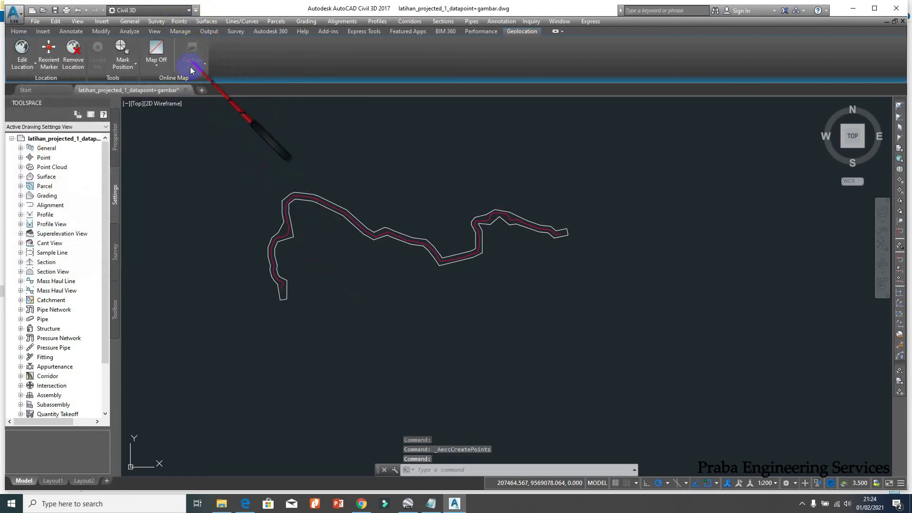
# - Import the points from DATA_TOPO_2X2M.xyz in Documents using the ENZ (comma delimited) point file format, with elevation adjustment enabled
pyautogui.click(179, 21)
pyautogui.moveTo(223, 120)
pyautogui.click(318, 119)
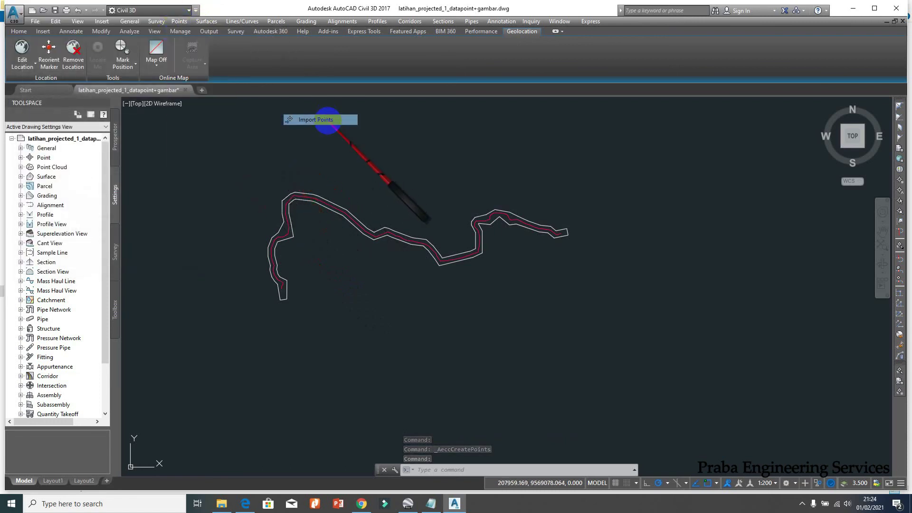
pyautogui.click(195, 31)
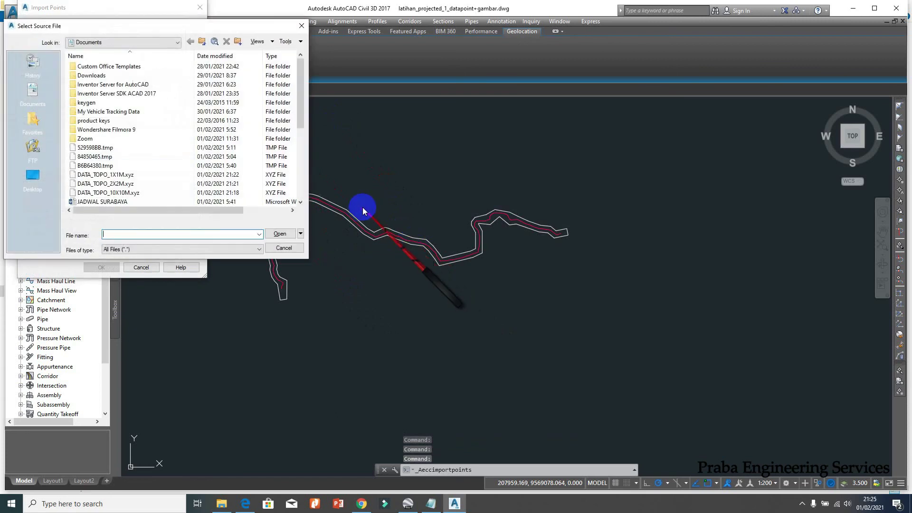
pyautogui.moveTo(310, 259); pyautogui.dragTo(399, 349)
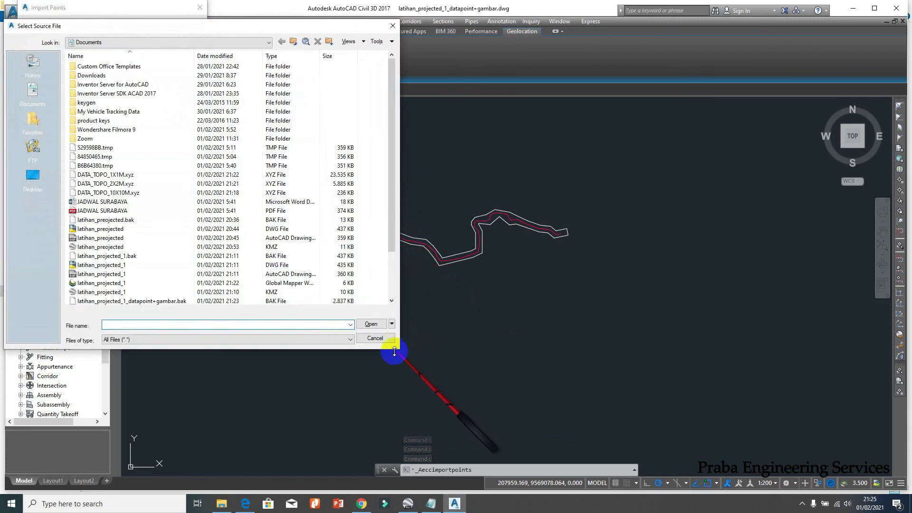
pyautogui.click(109, 184)
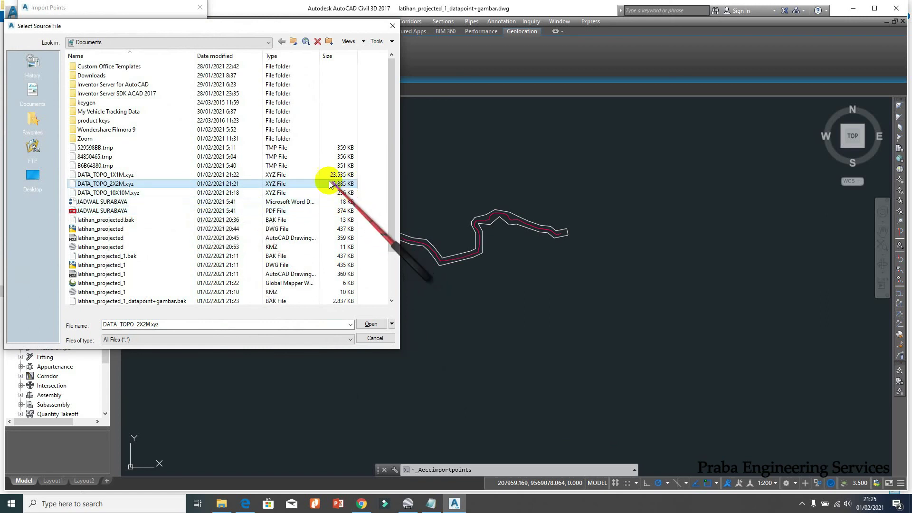
pyautogui.click(127, 175)
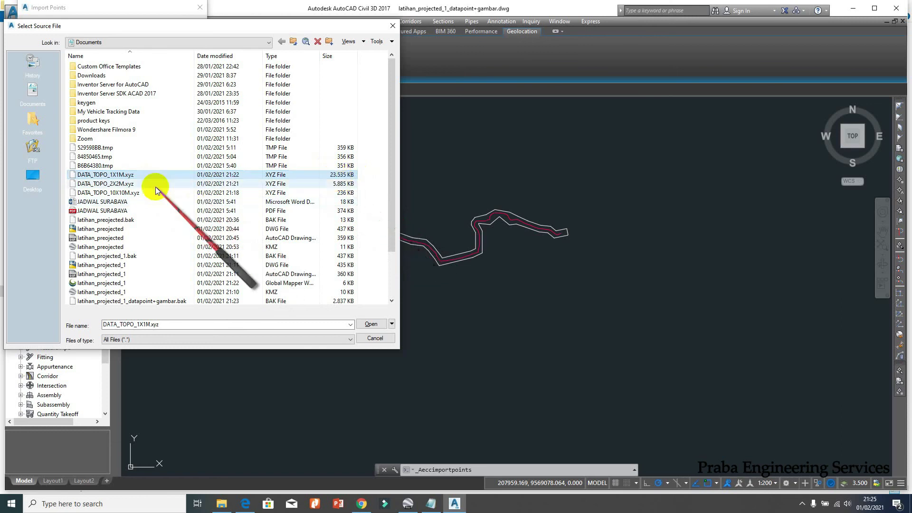
pyautogui.doubleClick(125, 184)
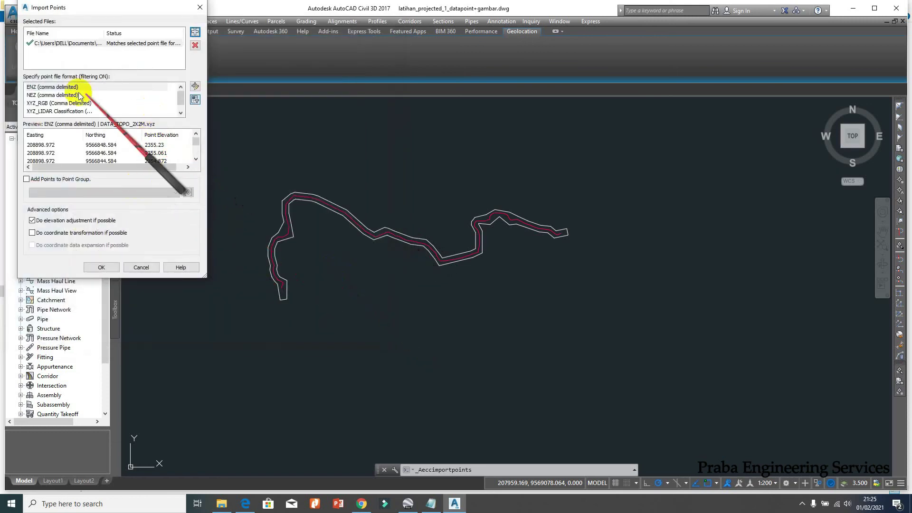
pyautogui.click(100, 267)
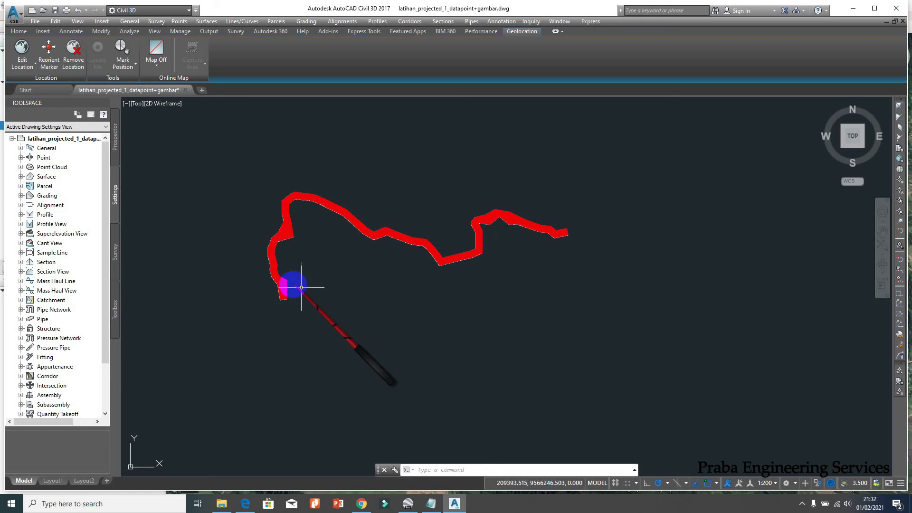
# - Examine the spacing and coverage of the imported points along the route corridor
pyautogui.scroll(5, 285, 291)
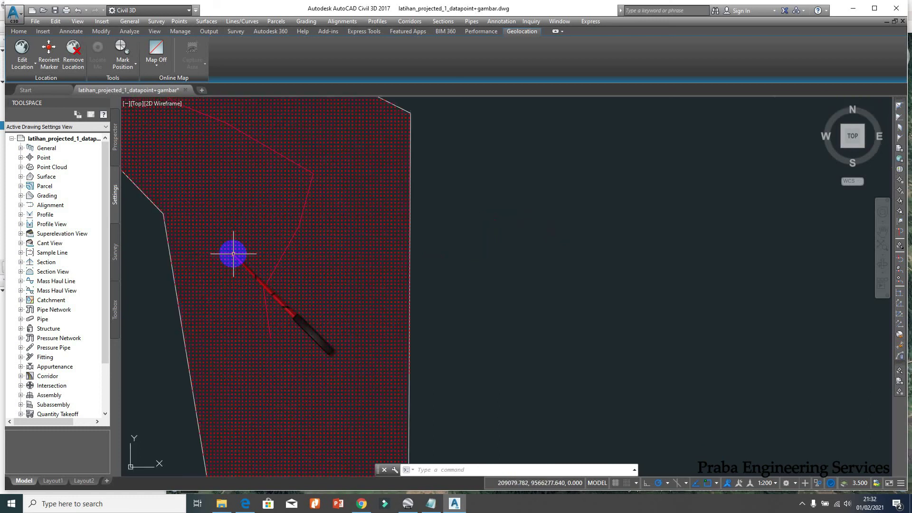
pyautogui.scroll(3, 278, 185)
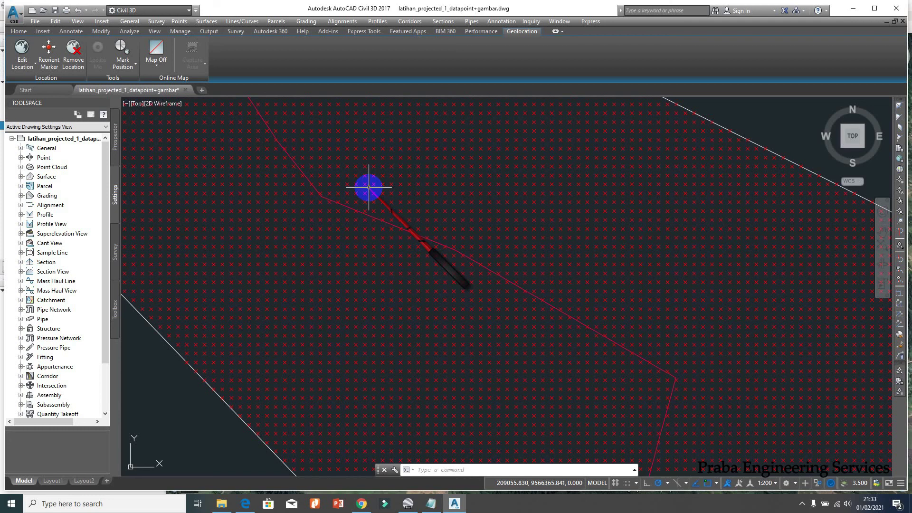
pyautogui.scroll(-3, 626, 219)
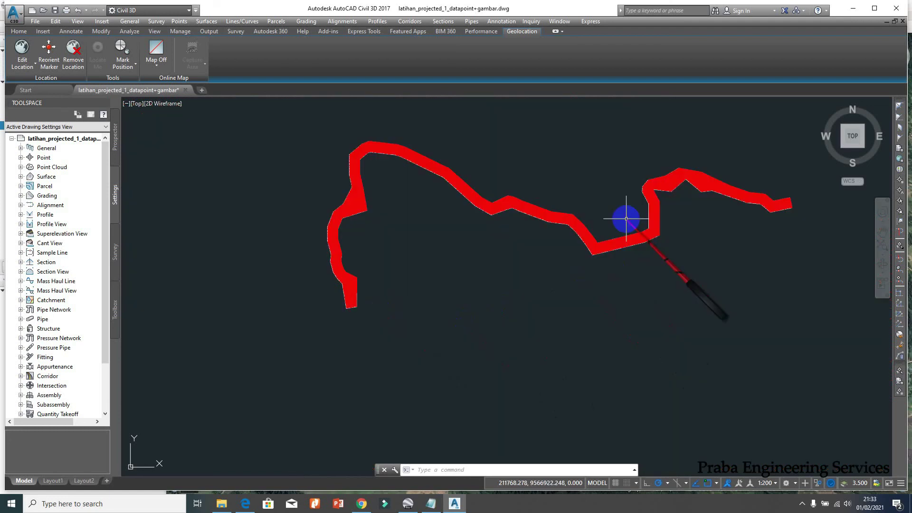